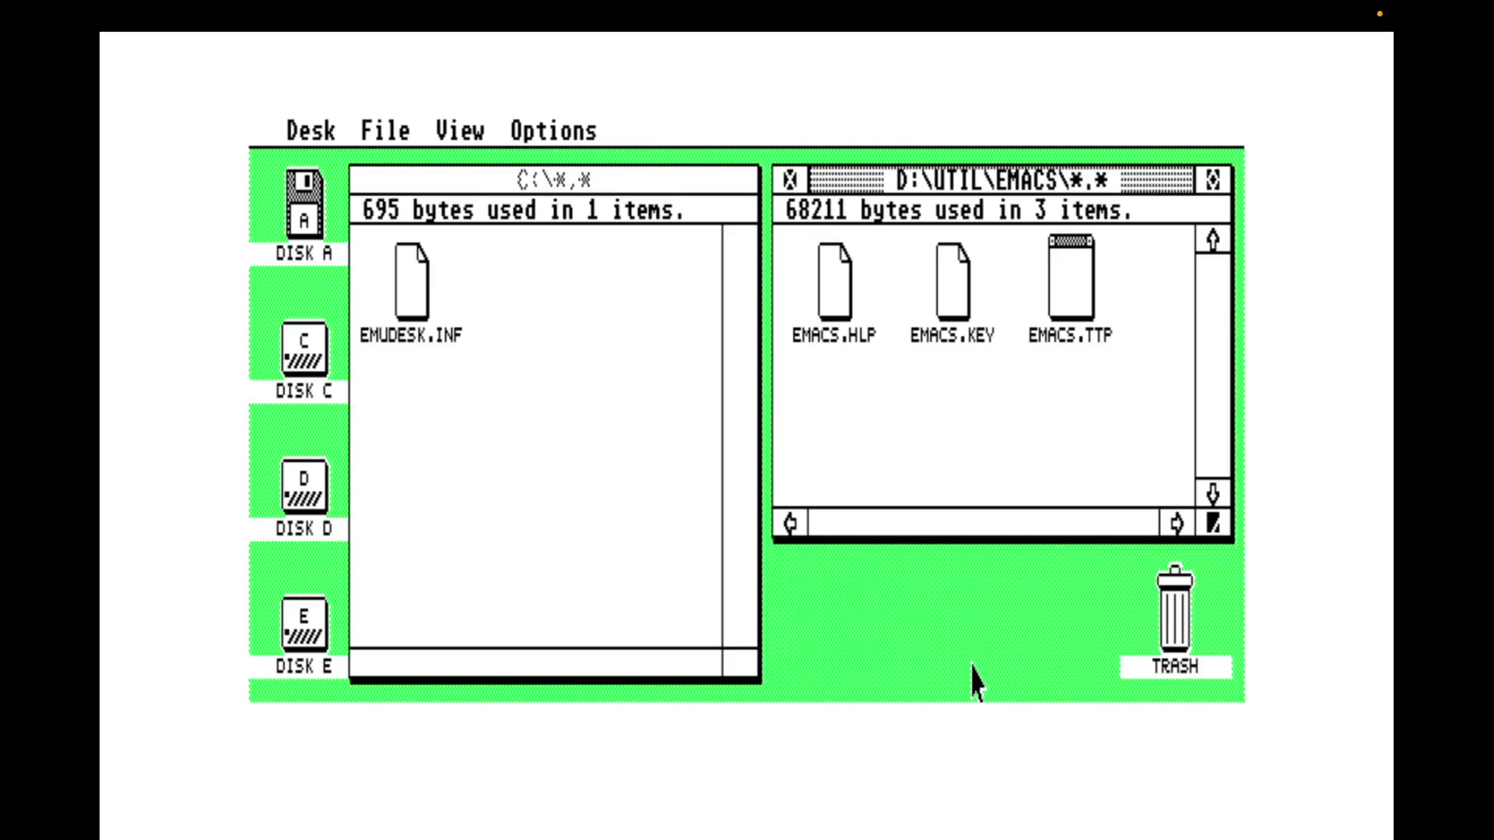
# Test EMACS.TTP by typing "it's the beep?", then quit without saving
pyautogui.doubleClick(1086, 303)
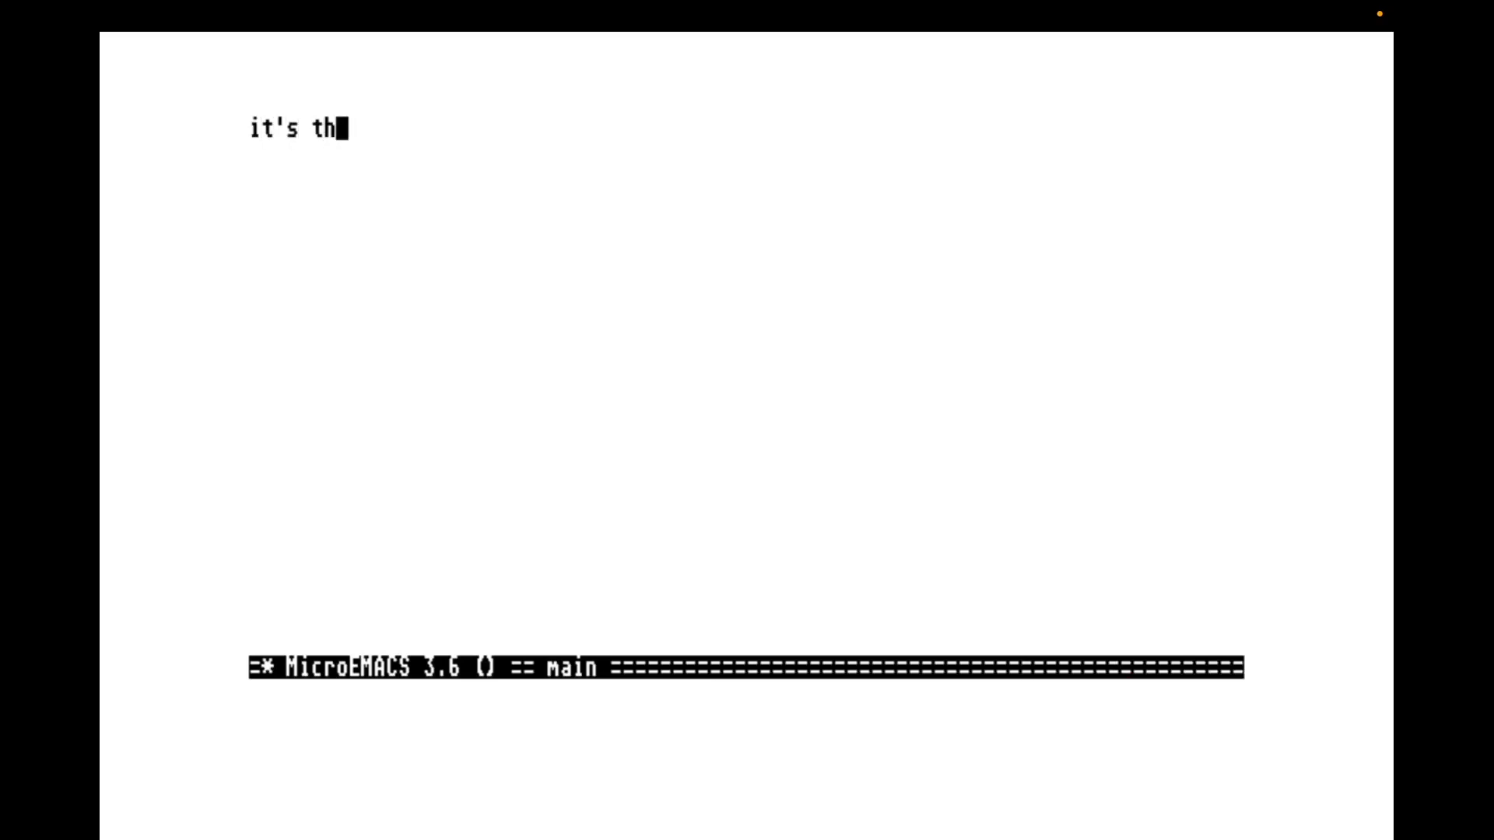
pyautogui.write(' beep?')
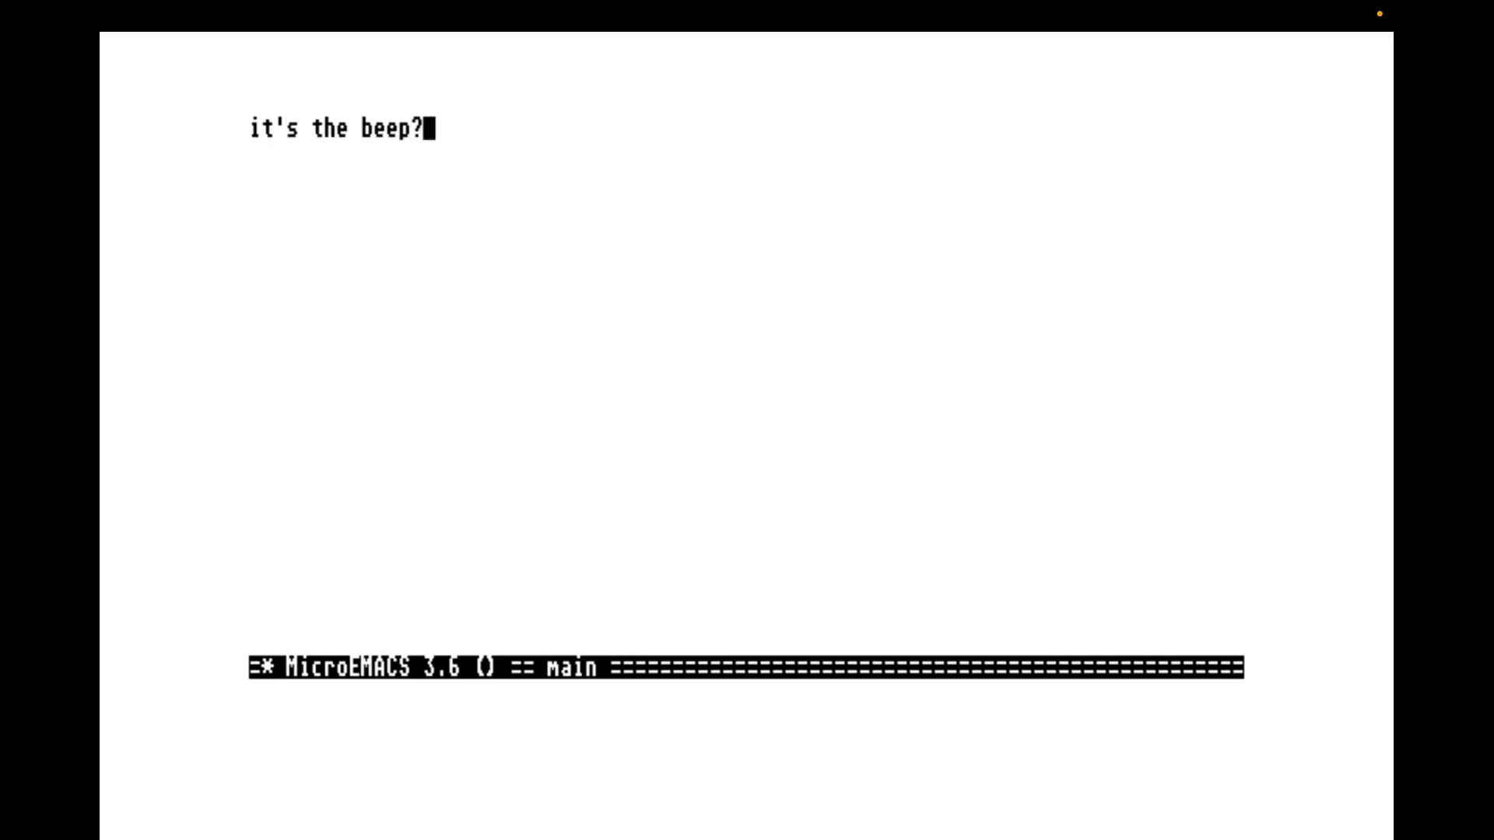
pyautogui.hotkey('ctrl', 'x')
pyautogui.hotkey('ctrl', 'c')
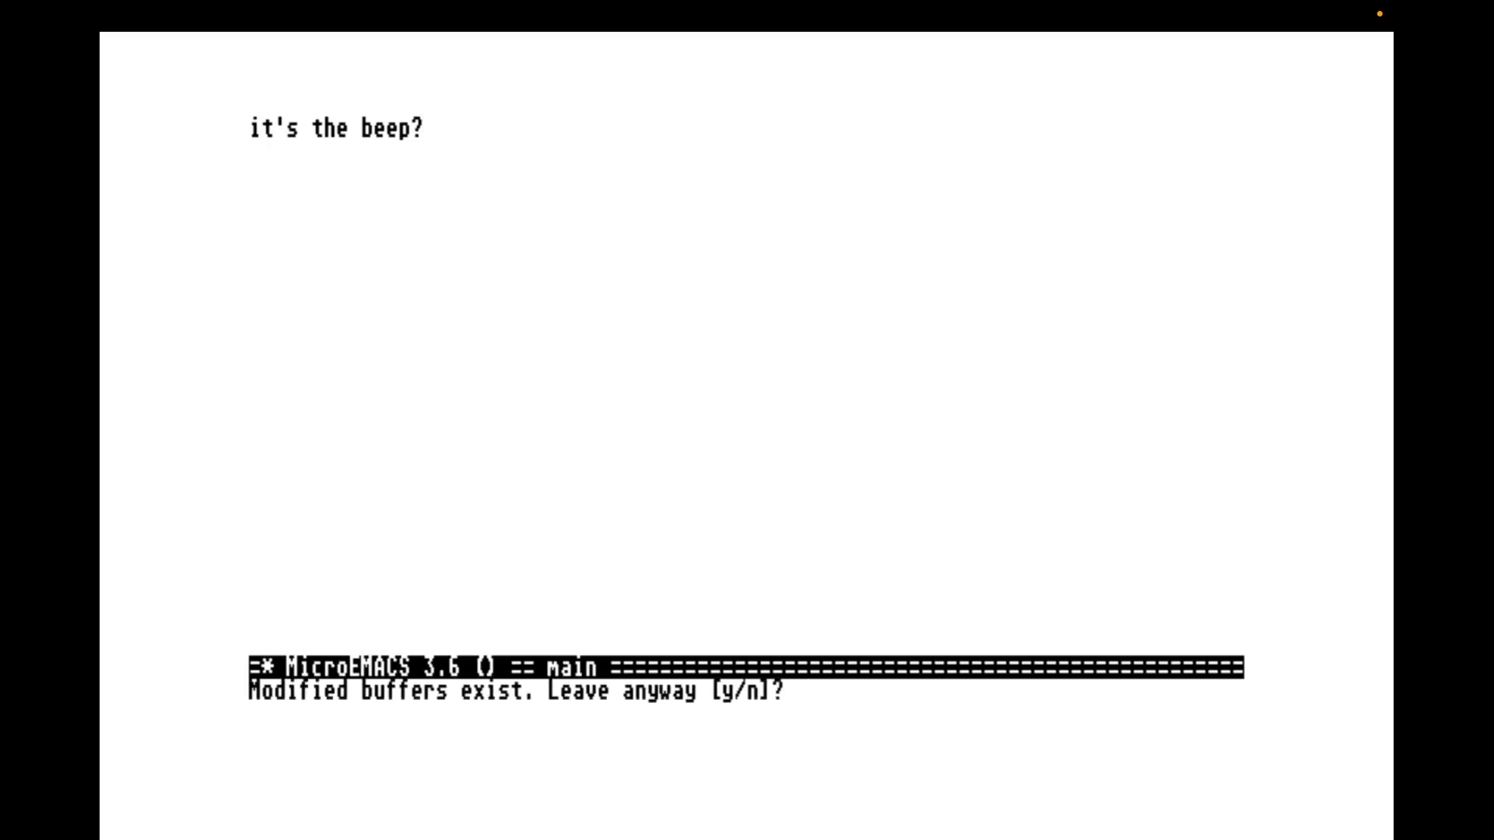
pyautogui.press('y')
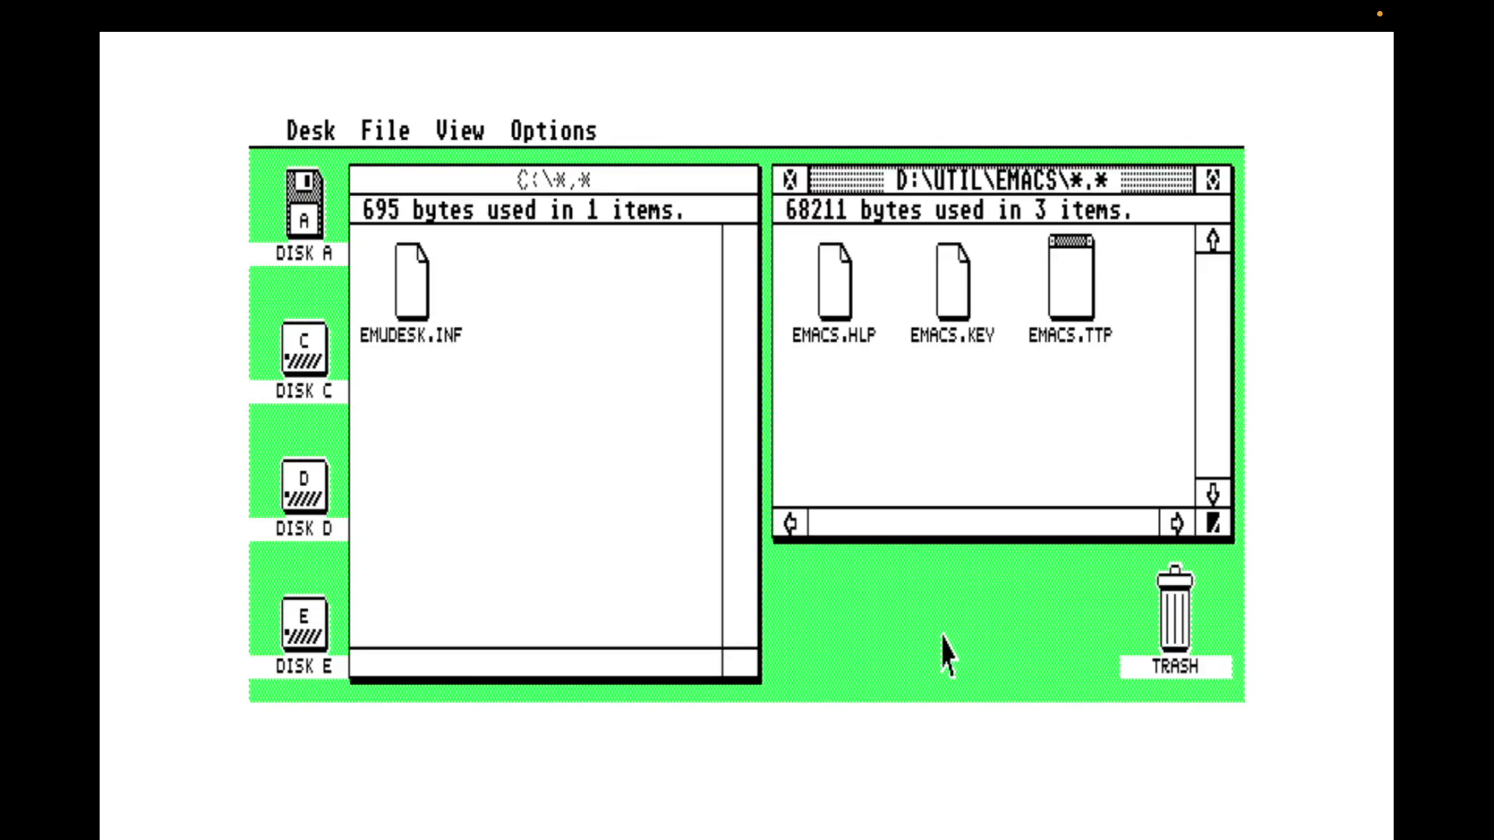
# Browse drive D to the INSTALL\UTIL\XCONTROL\XCONTROL.131 folder
pyautogui.click(789, 179)
pyautogui.click(790, 180)
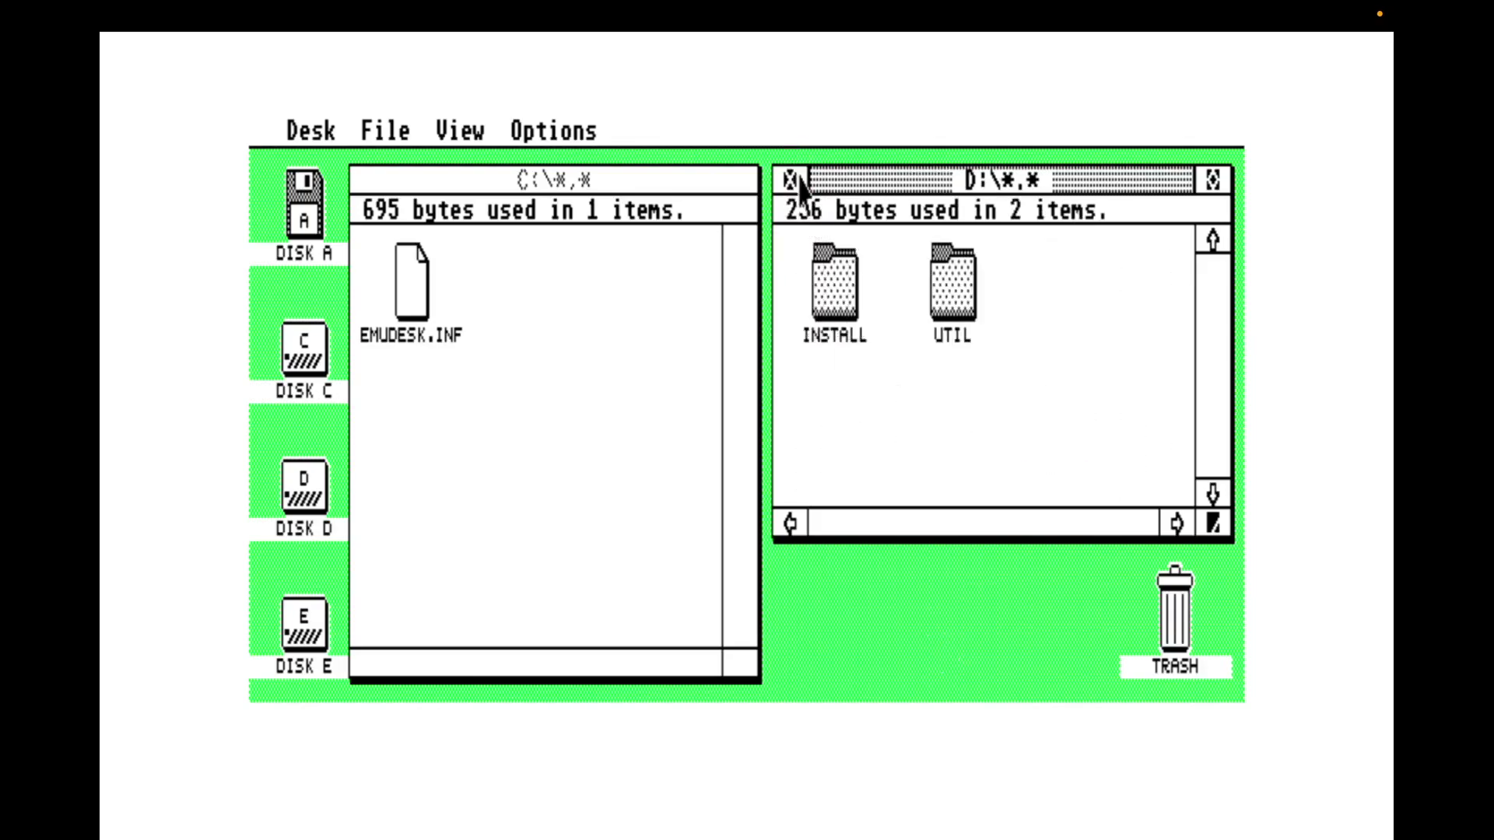
pyautogui.doubleClick(836, 280)
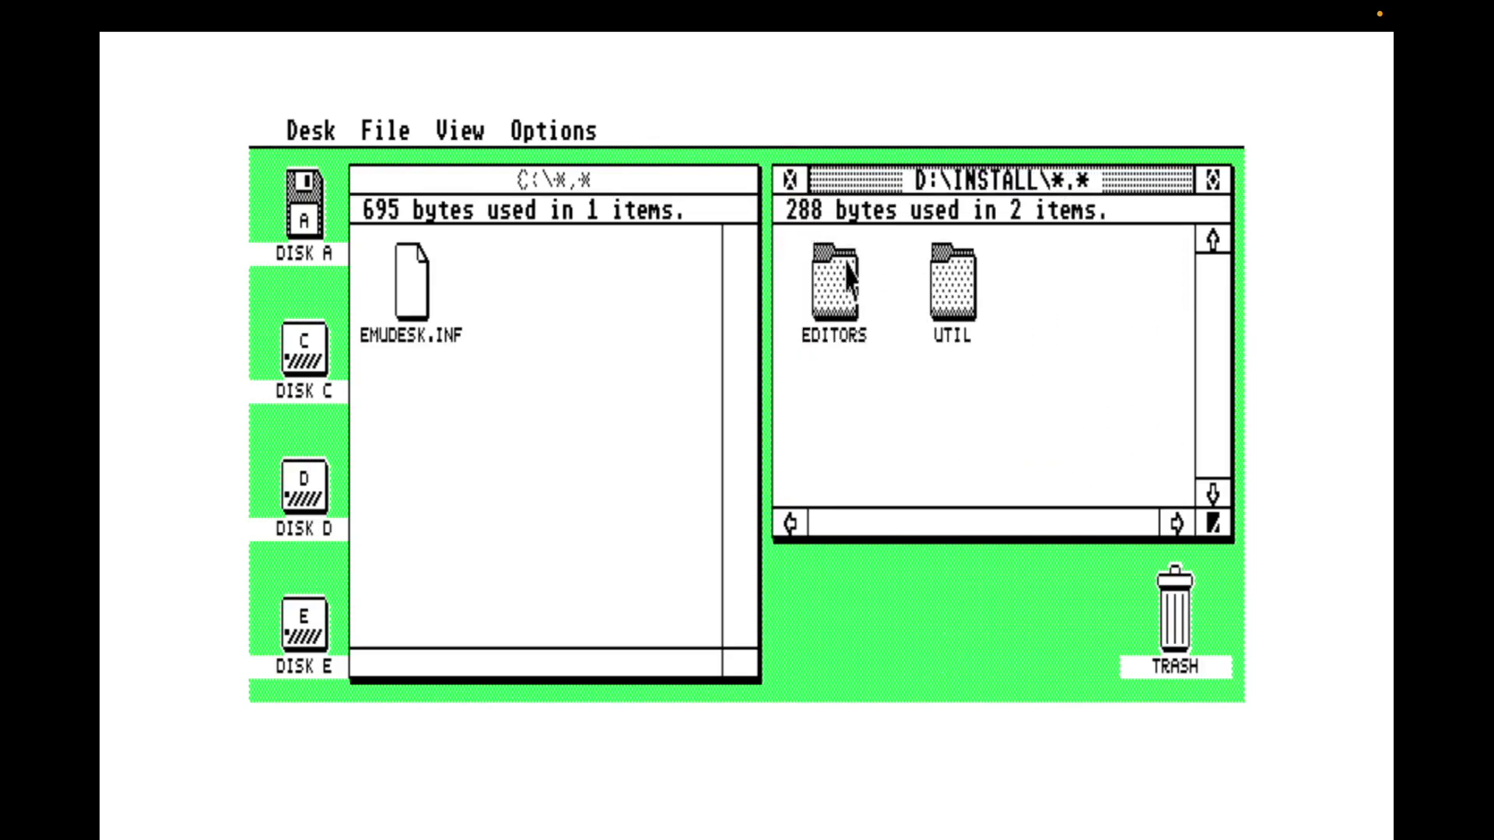
pyautogui.doubleClick(973, 273)
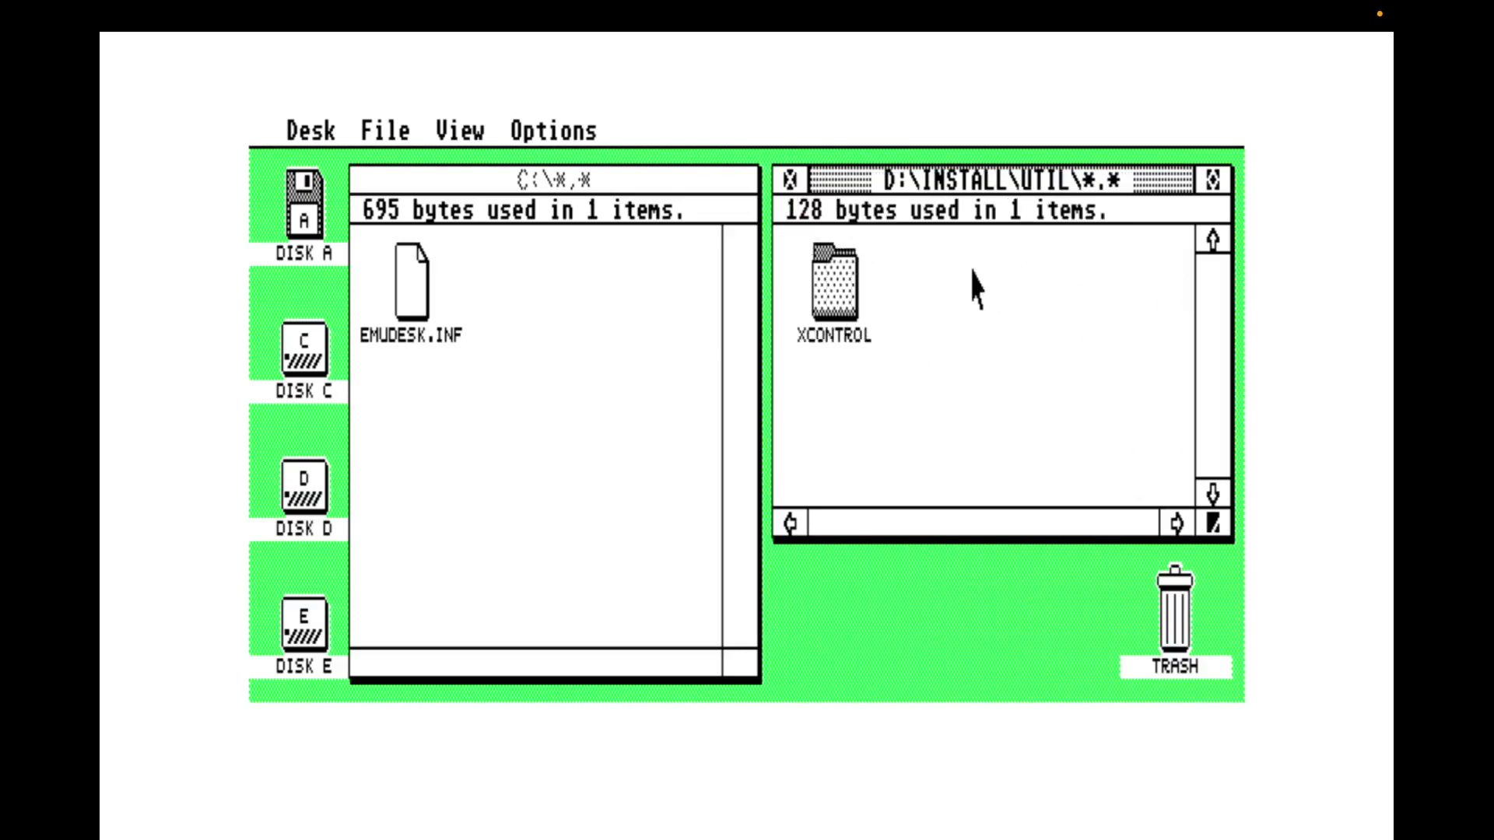
pyautogui.doubleClick(833, 299)
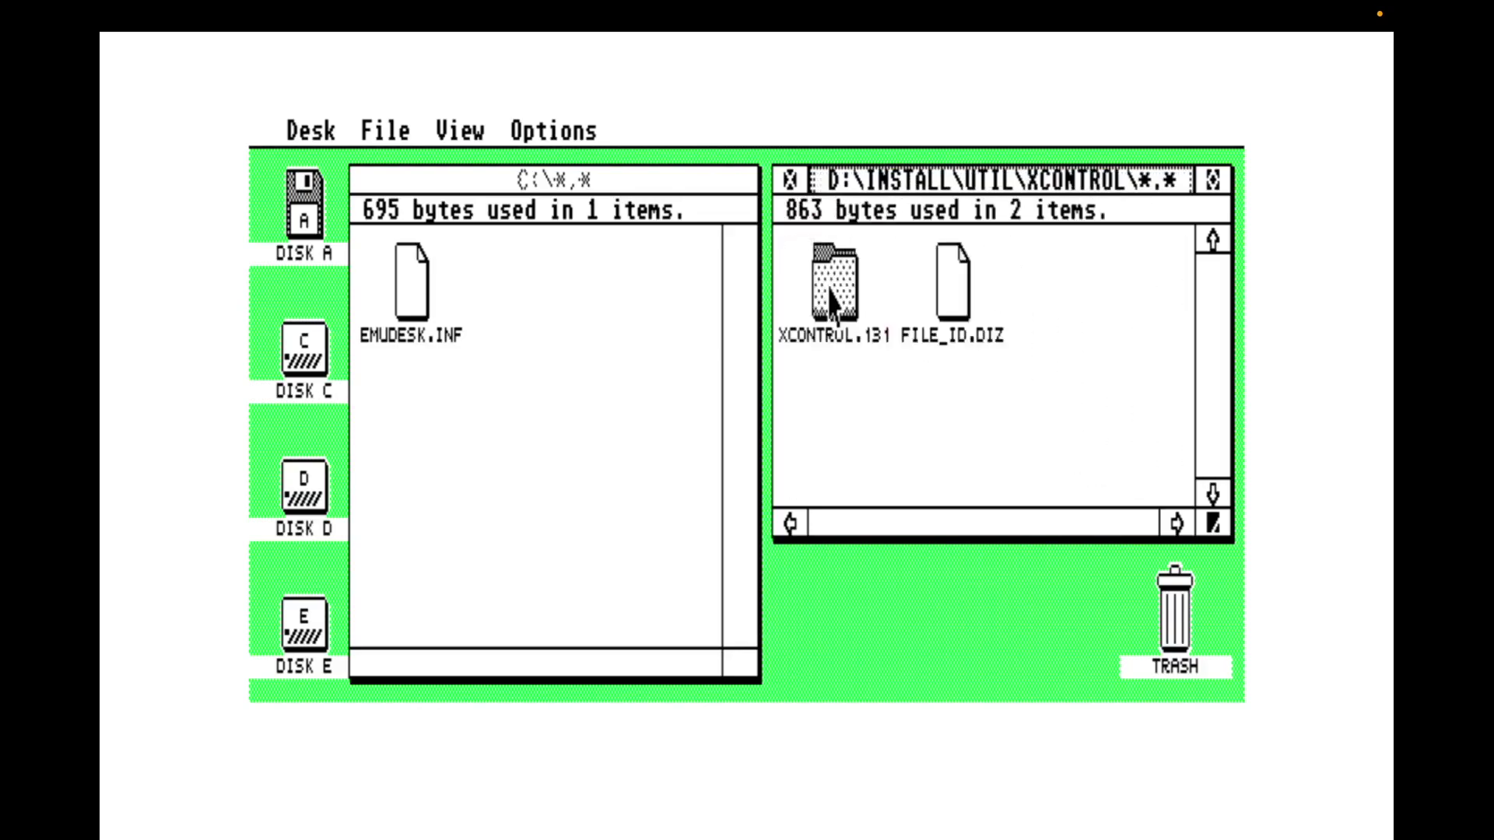
pyautogui.doubleClick(831, 300)
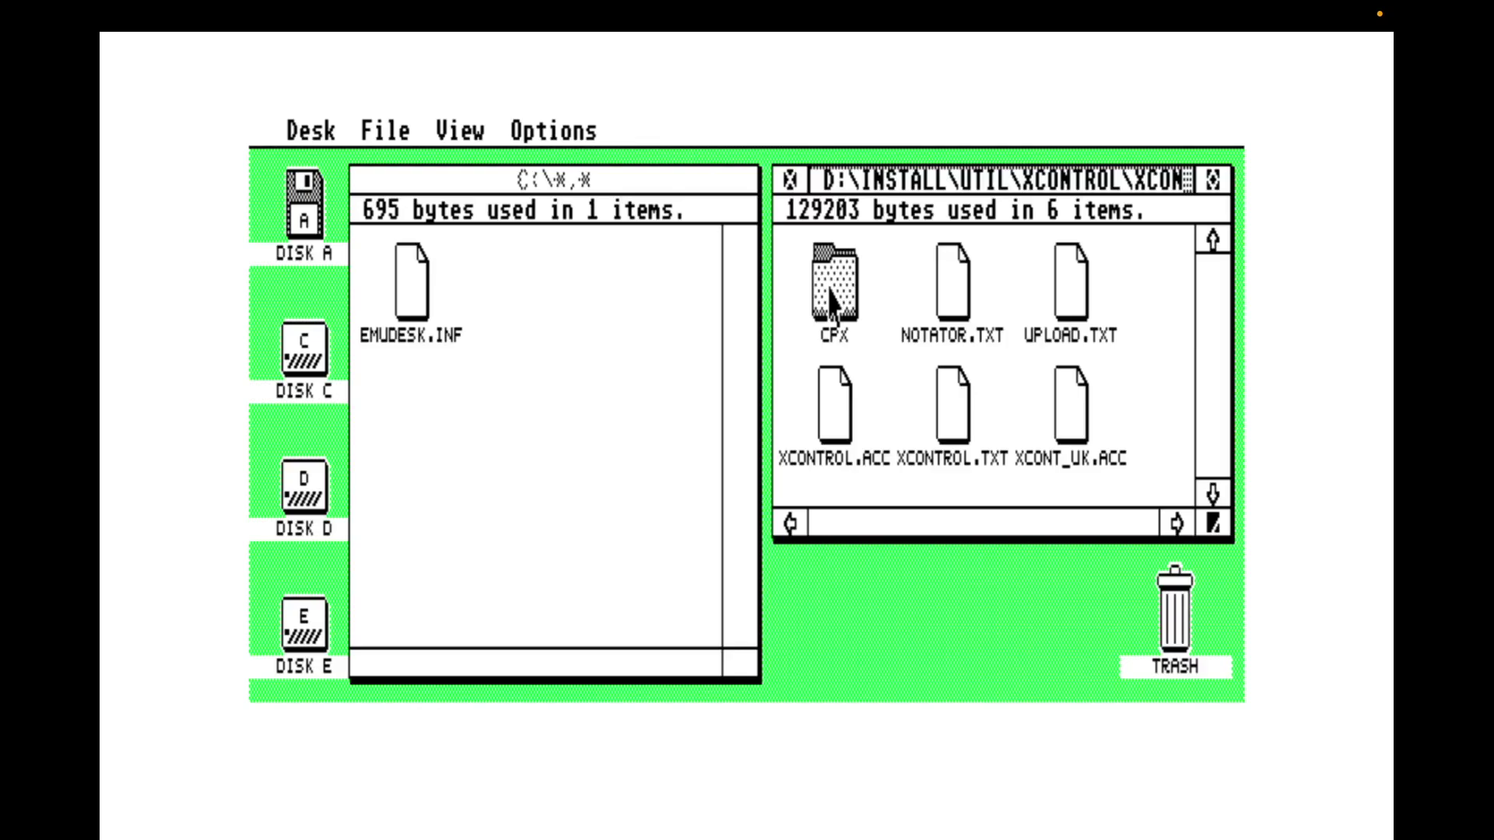
# Copy the CPX folder and XCONT_UK.ACC into the root of drive C
pyautogui.moveTo(831, 303); pyautogui.dragTo(545, 292)
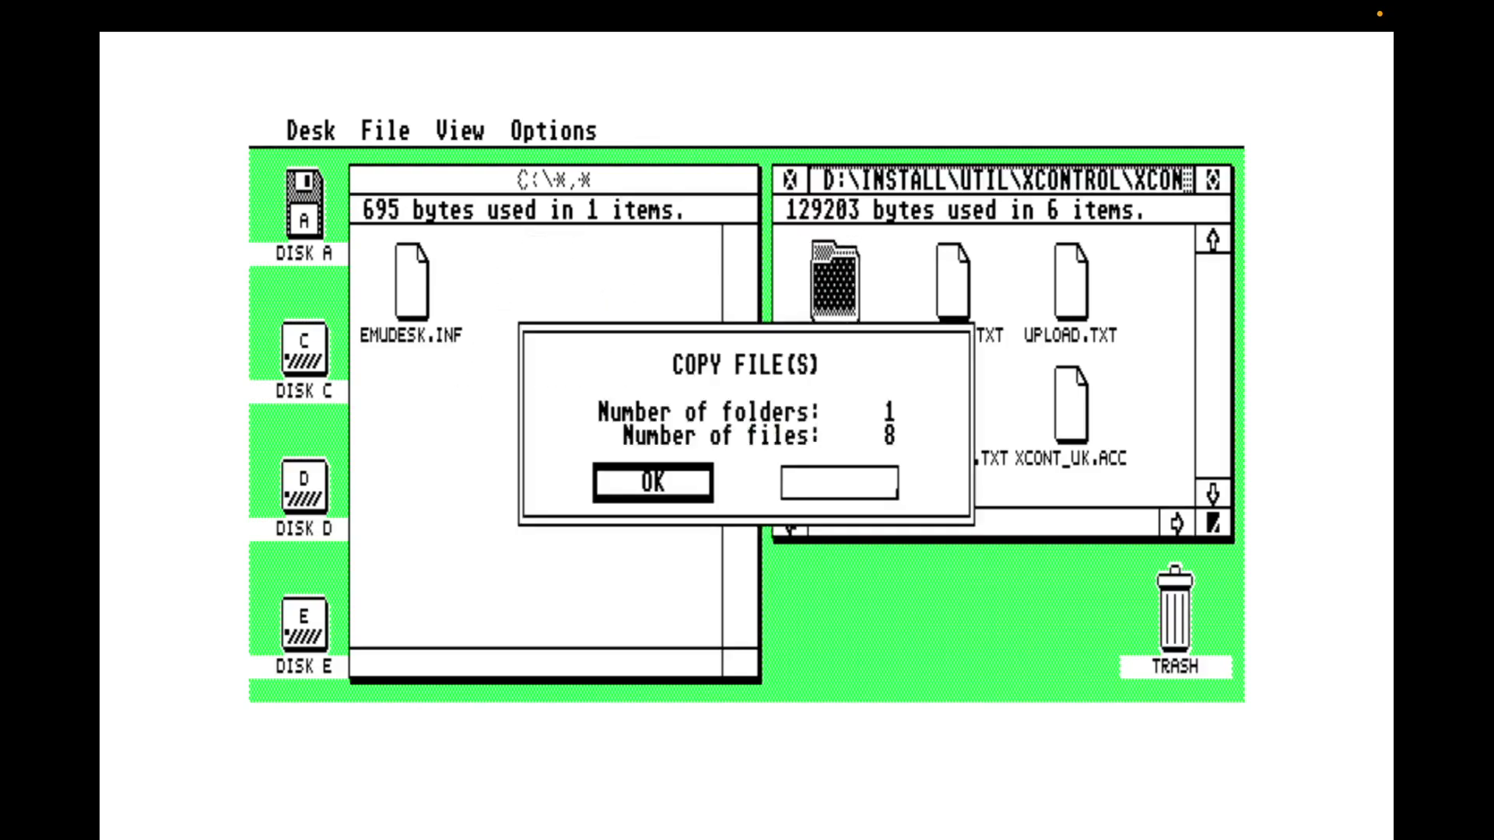
pyautogui.click(667, 484)
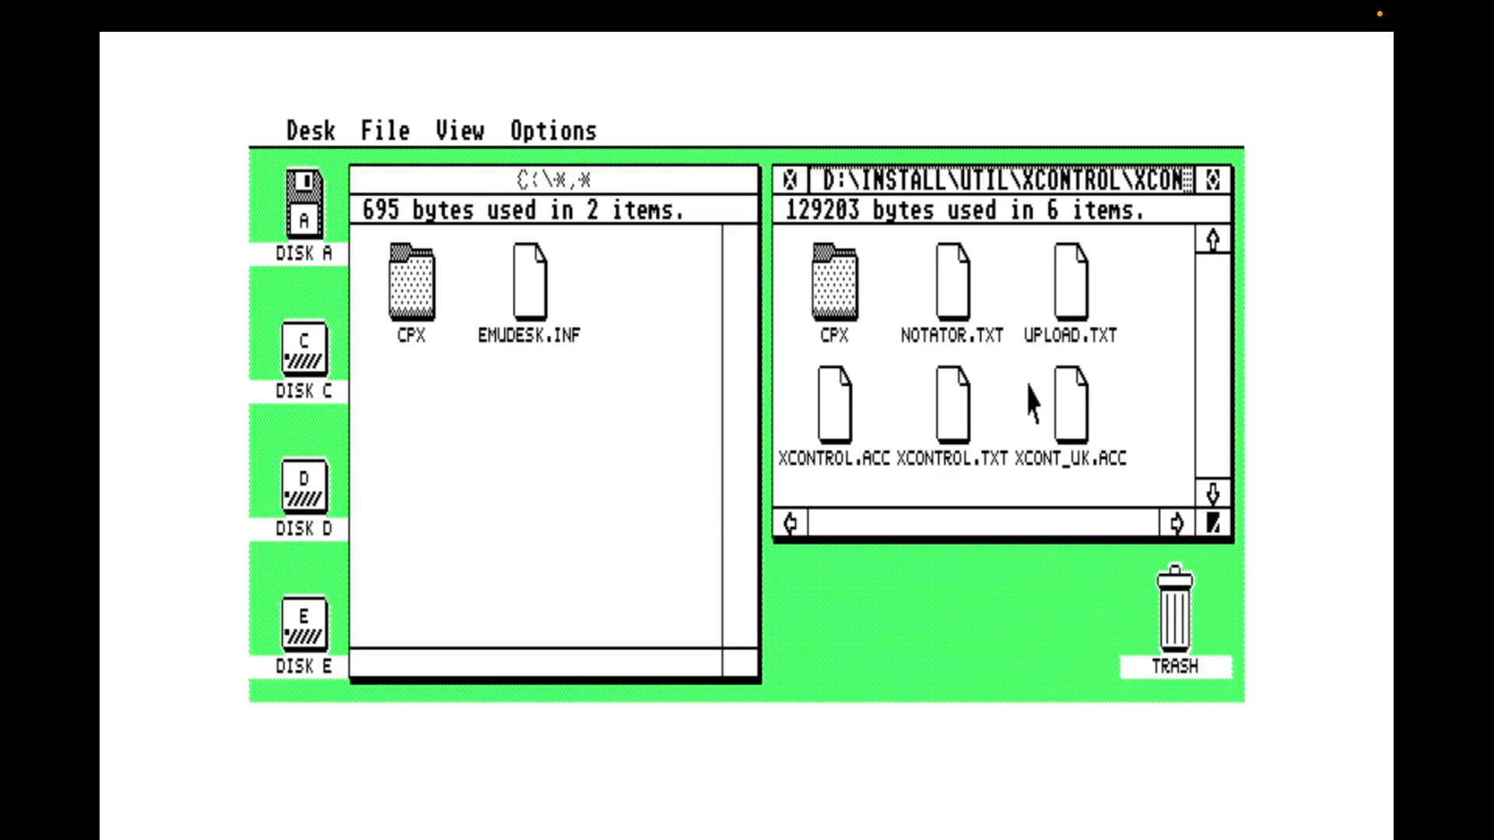
pyautogui.moveTo(1081, 420); pyautogui.dragTo(484, 433)
pyautogui.click(660, 481)
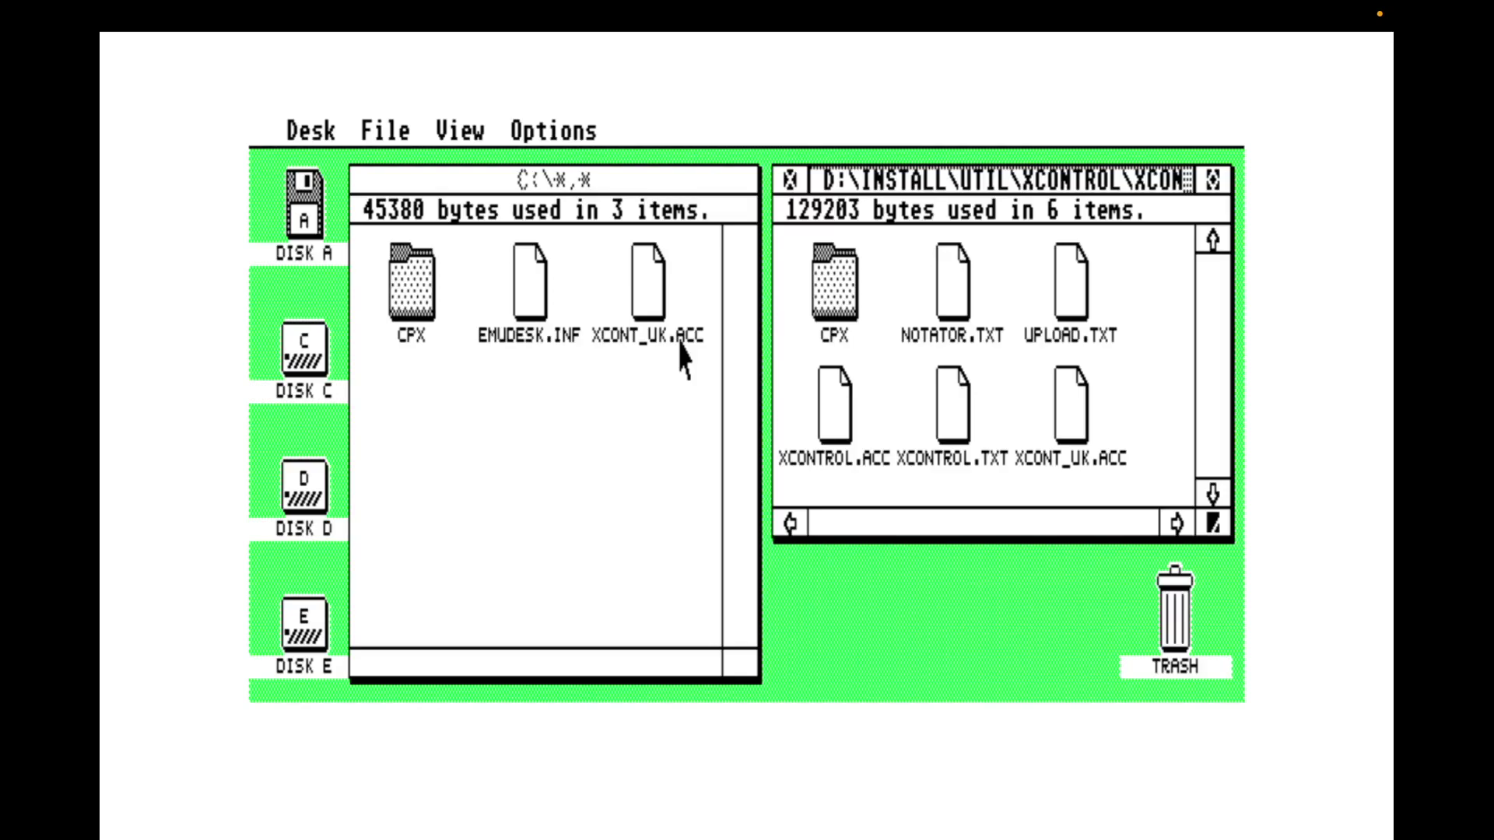
# Check the Desk menu, then reset so the desktop reloads with the XControl accessory
pyautogui.moveTo(306, 138)
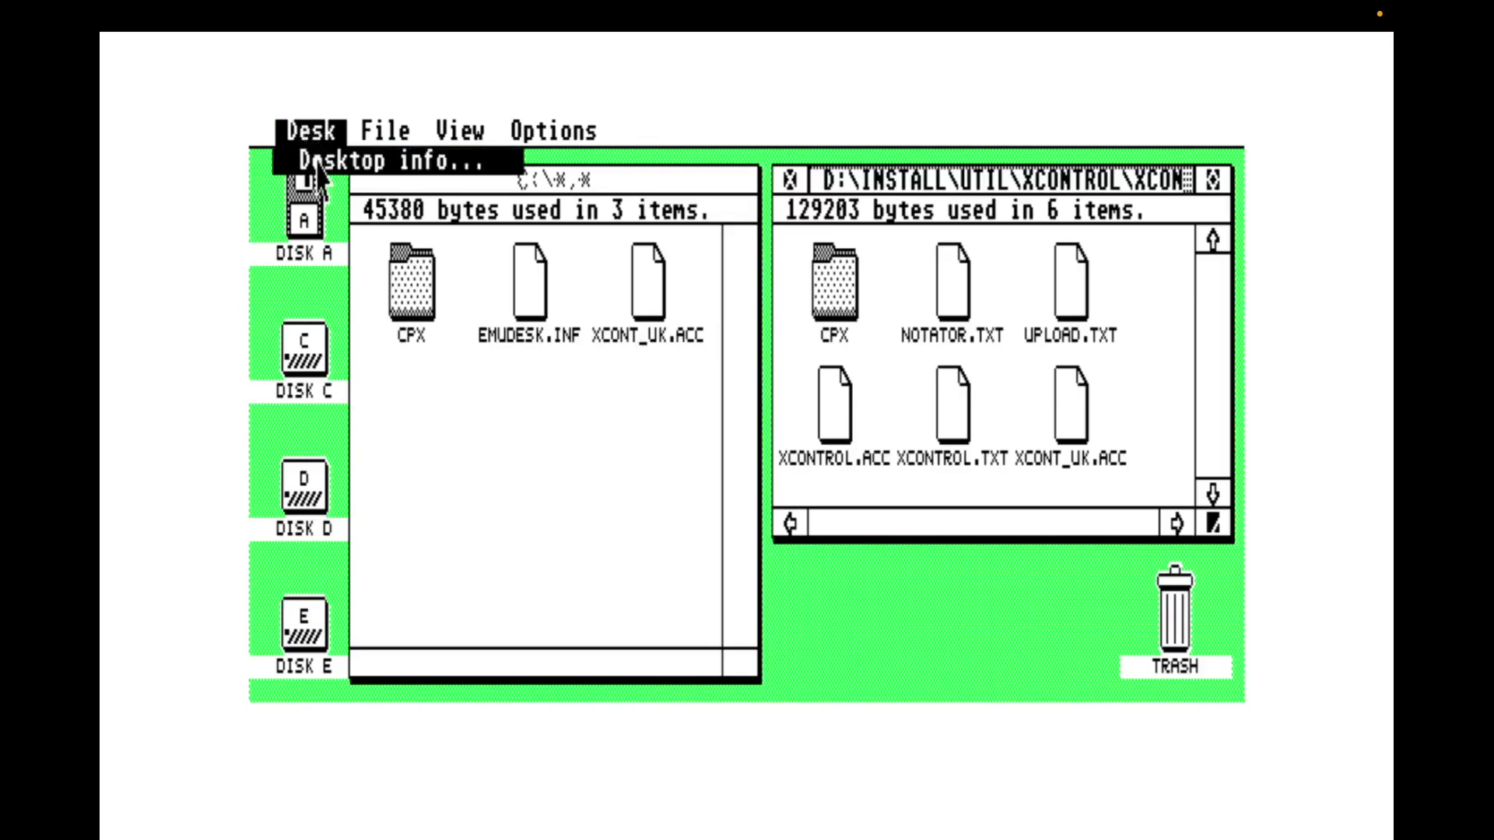
pyautogui.click(587, 512)
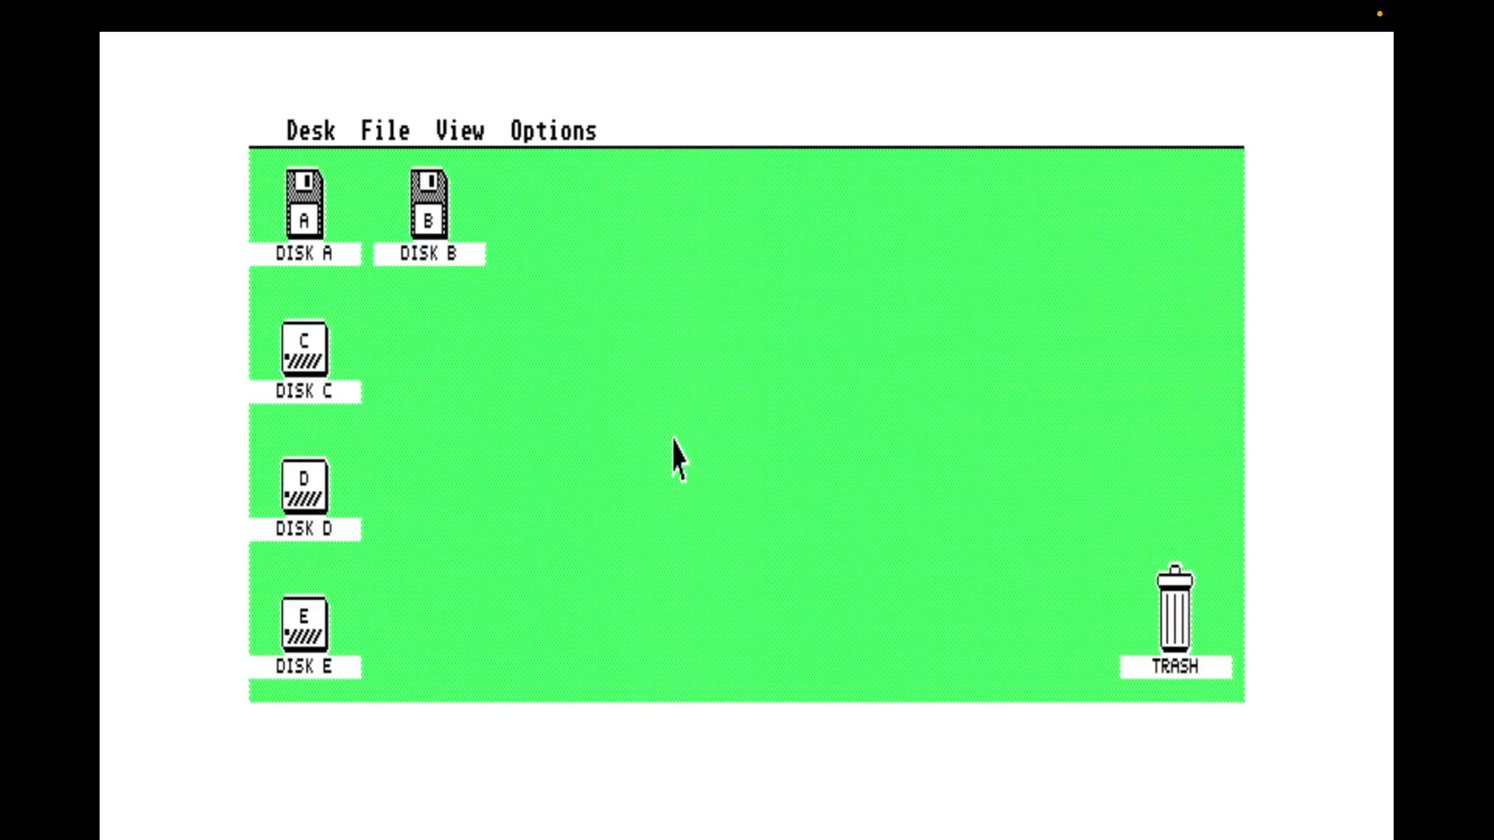
# Launch Control Panel from the Desk menu, showing 15:25 and 10/01/23
pyautogui.moveTo(319, 138)
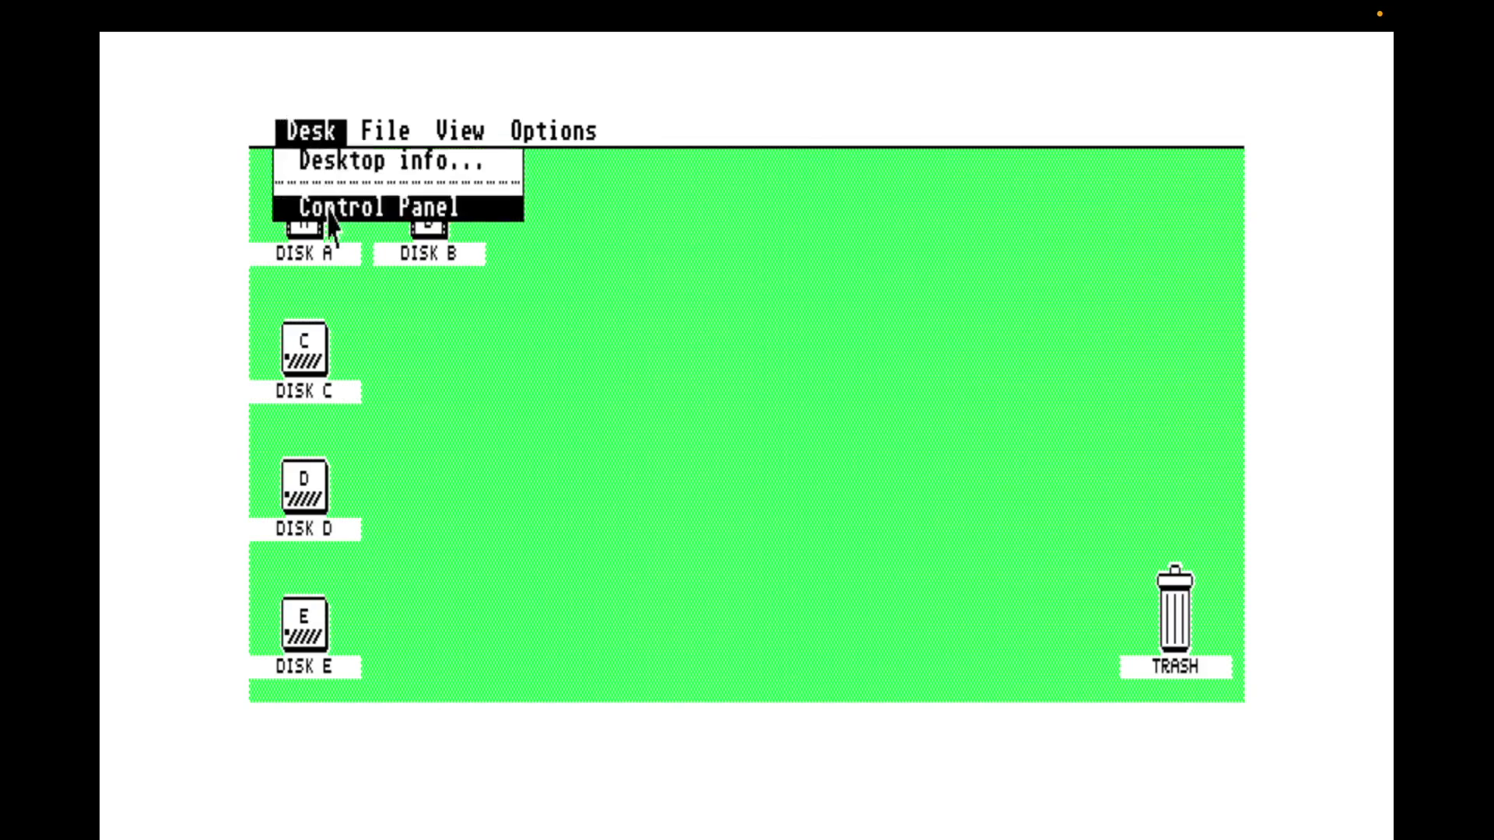
pyautogui.click(399, 210)
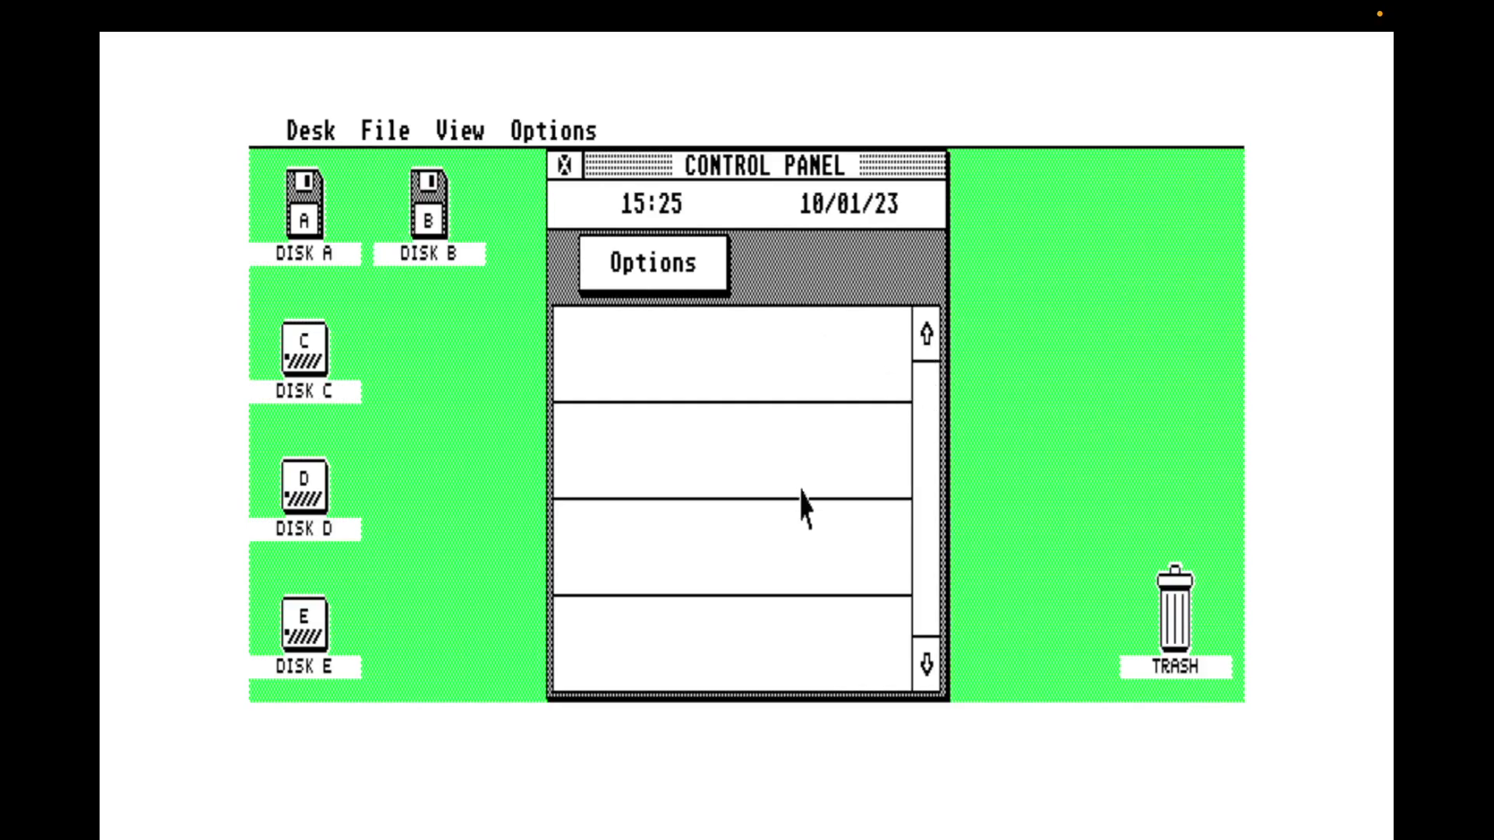
pyautogui.click(679, 268)
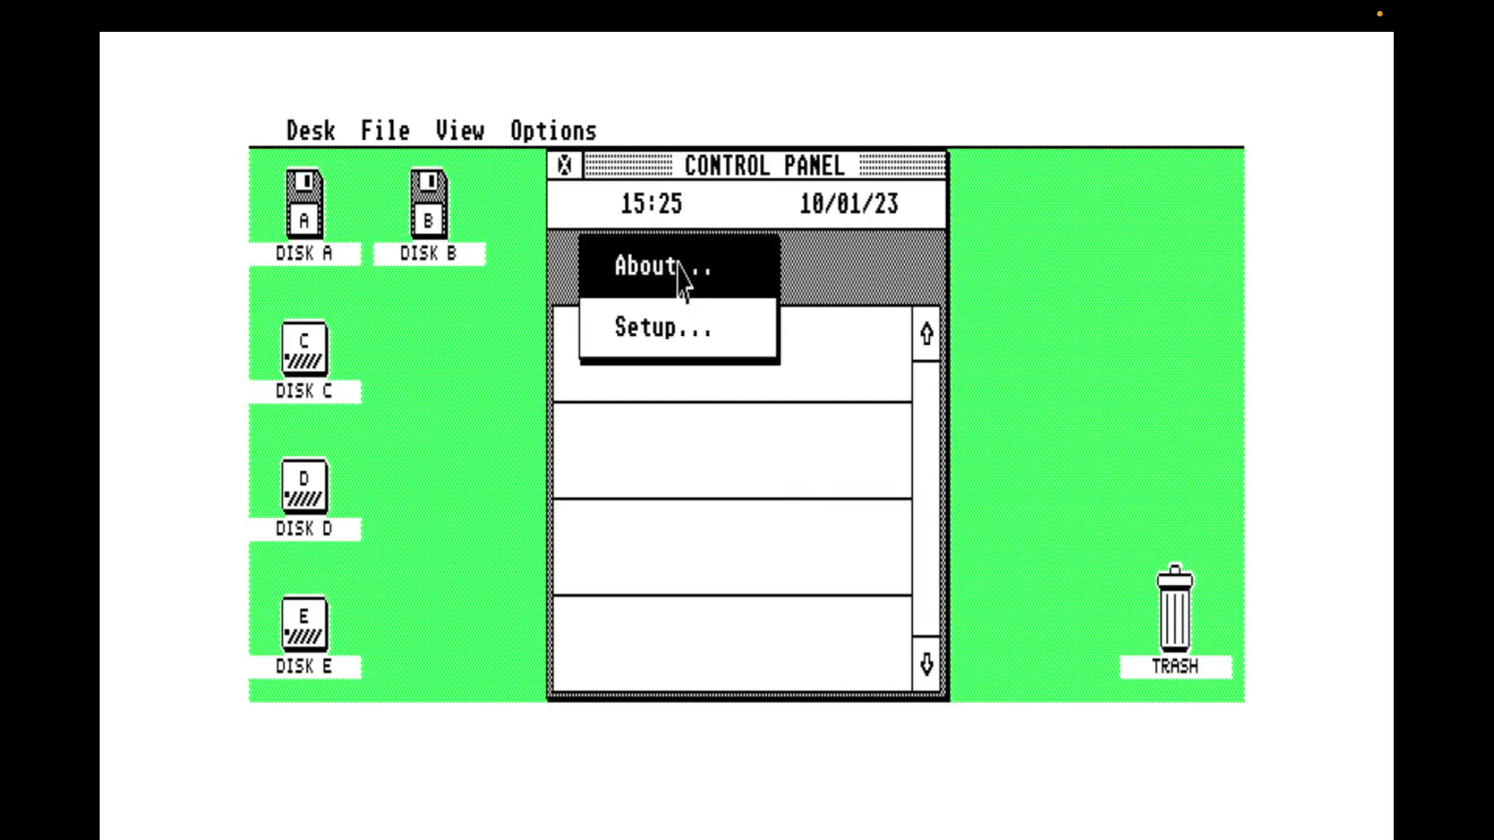
# In Control Panel Setup, set the CPX folder path to C:\CPX
pyautogui.click(674, 333)
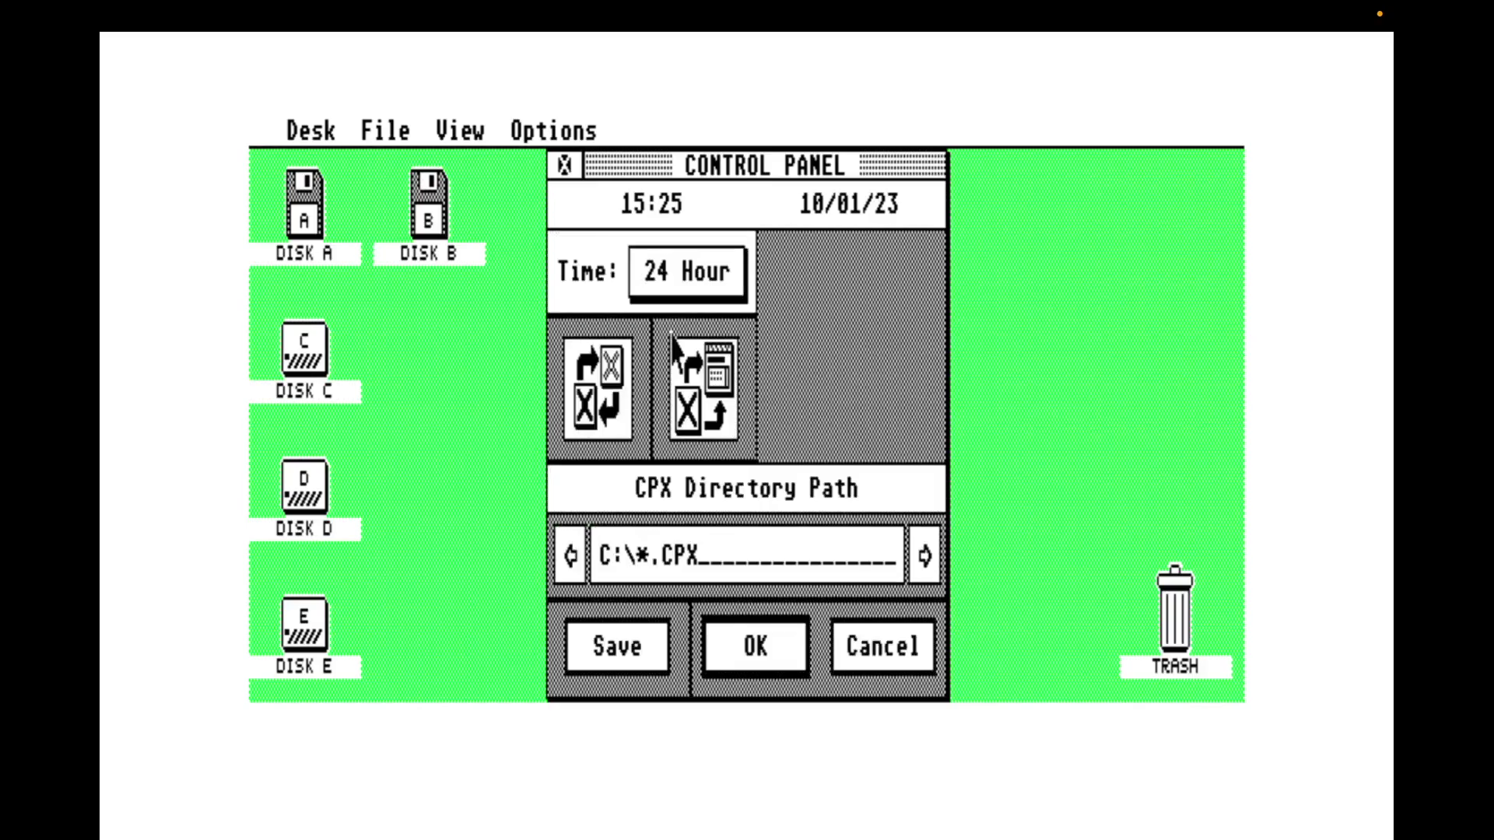
pyautogui.click(667, 572)
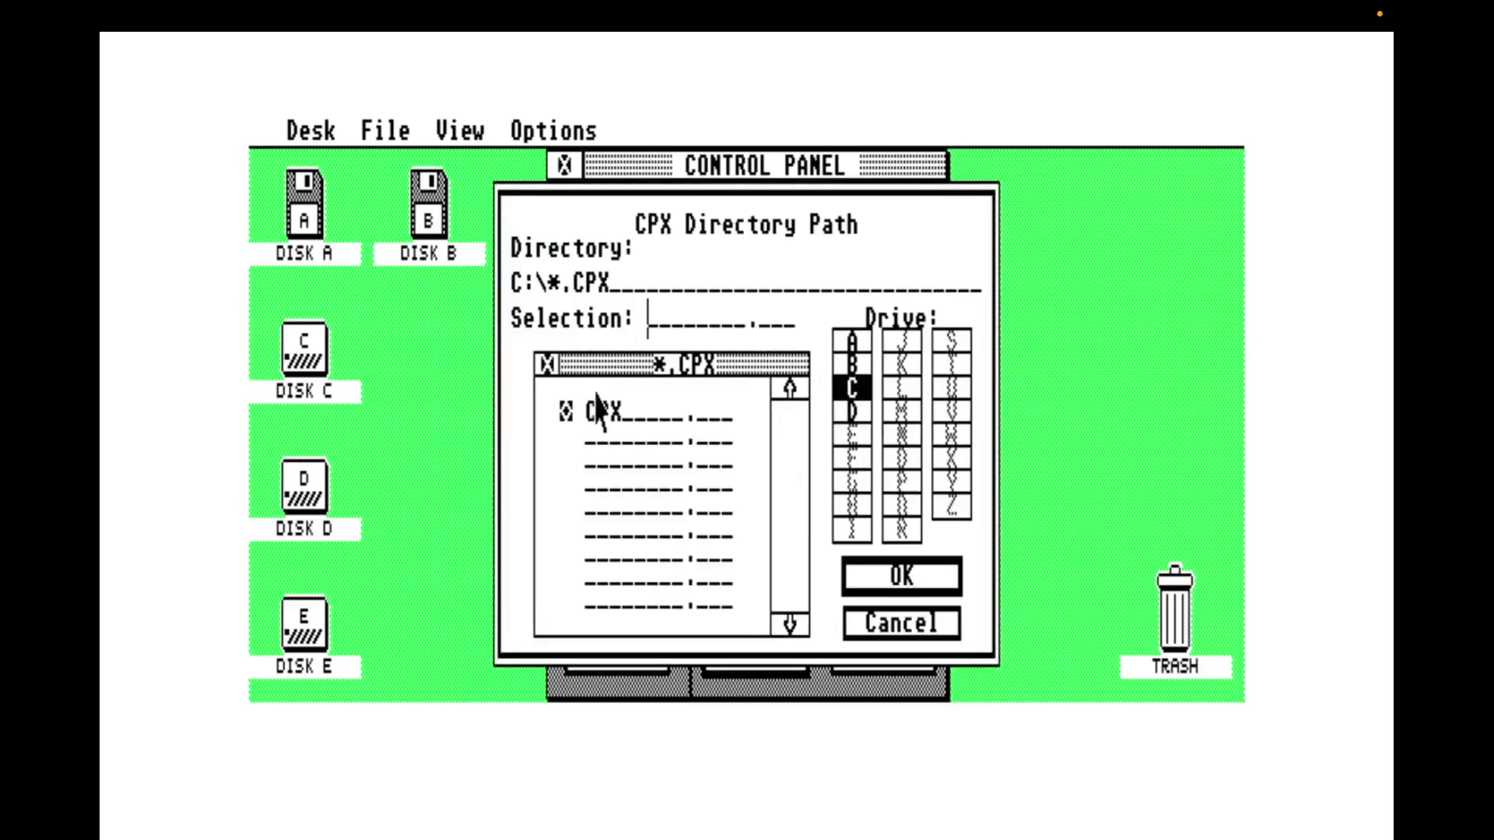
pyautogui.click(602, 416)
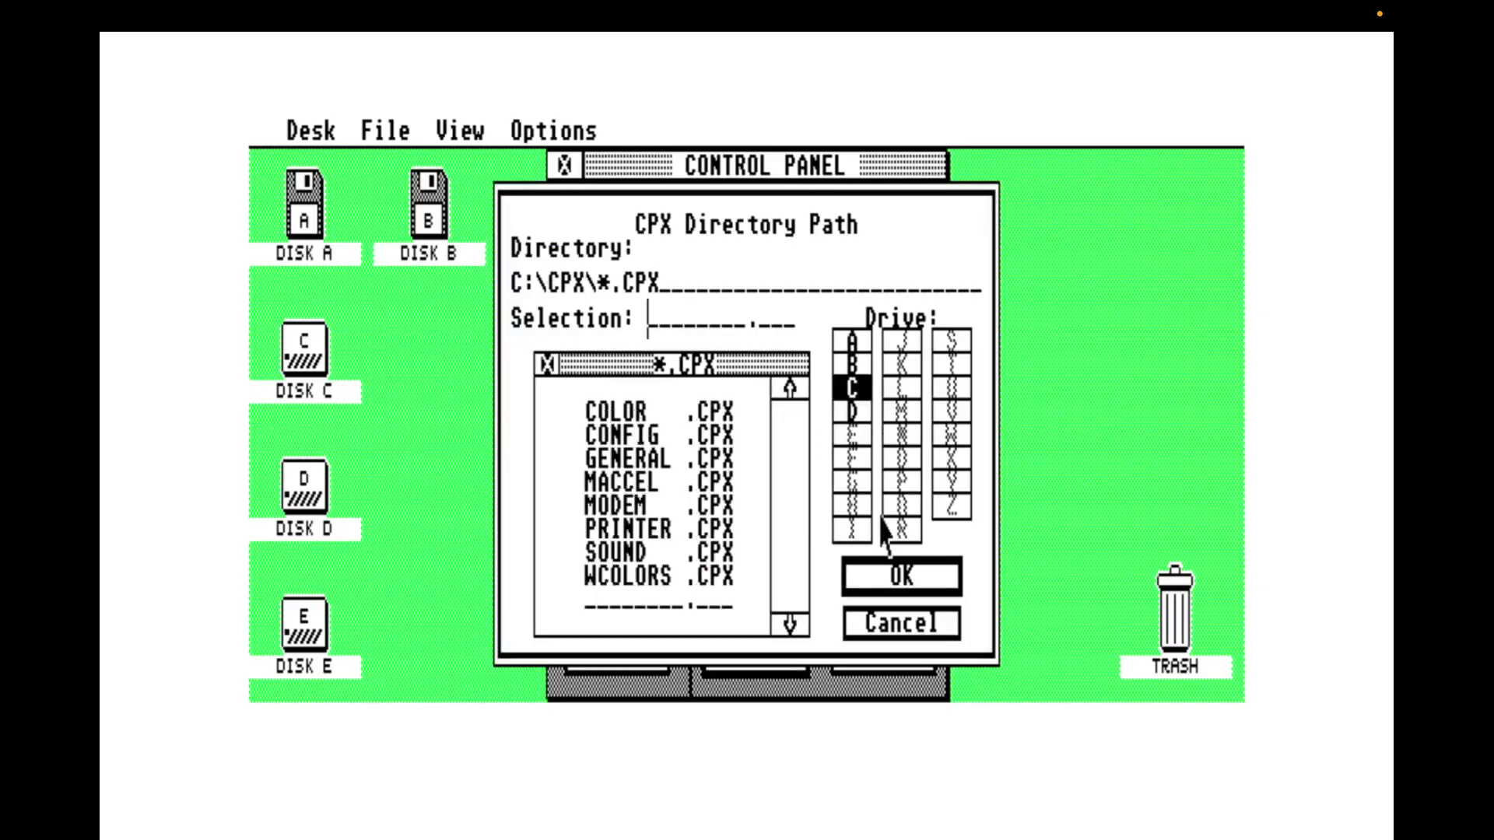
pyautogui.click(909, 577)
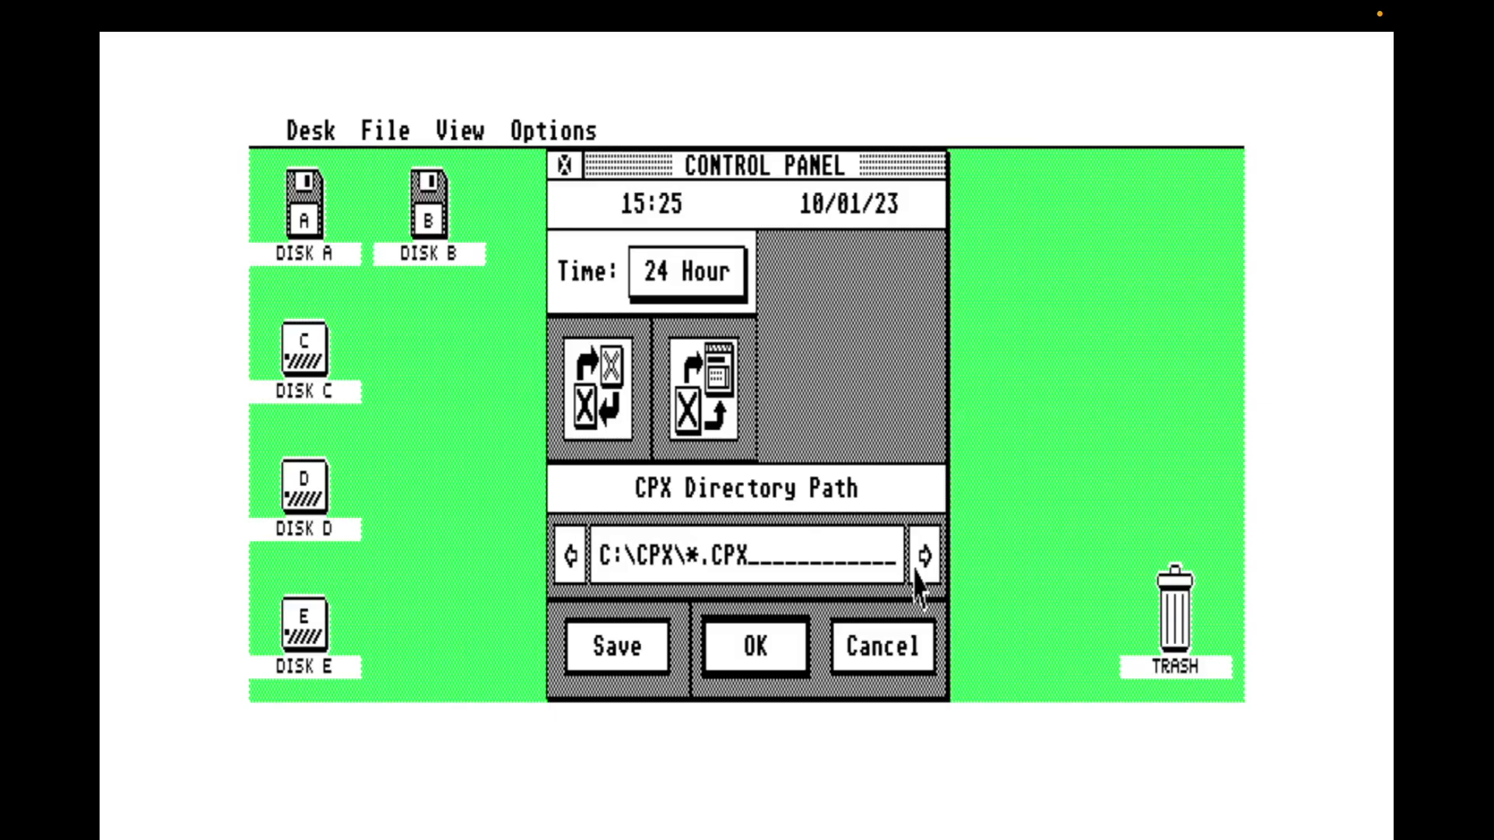
# Reload the CPX modules, save the setup as defaults, and return to the module list
pyautogui.click(690, 411)
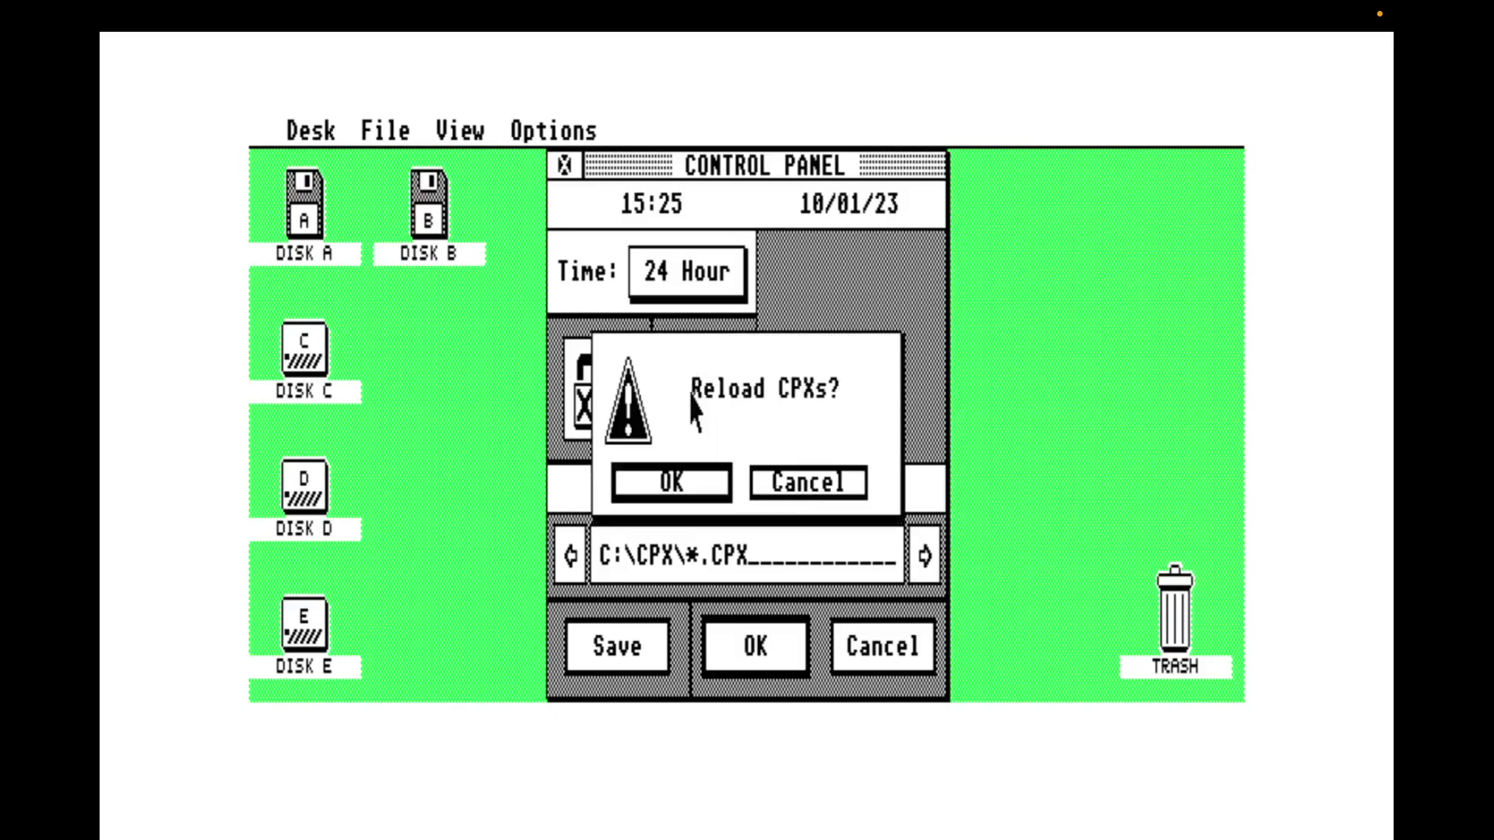
pyautogui.click(671, 483)
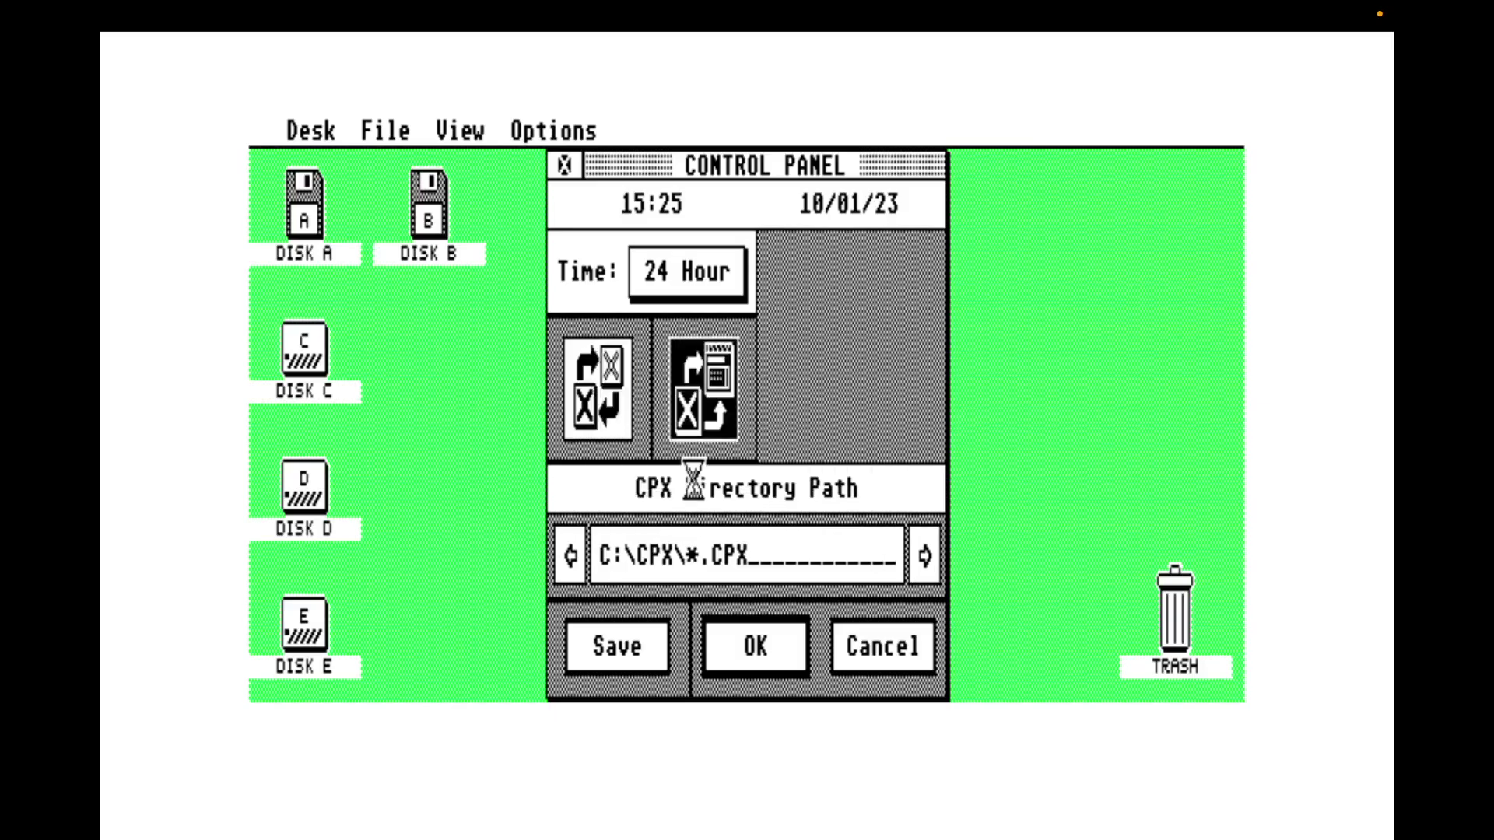
pyautogui.click(648, 655)
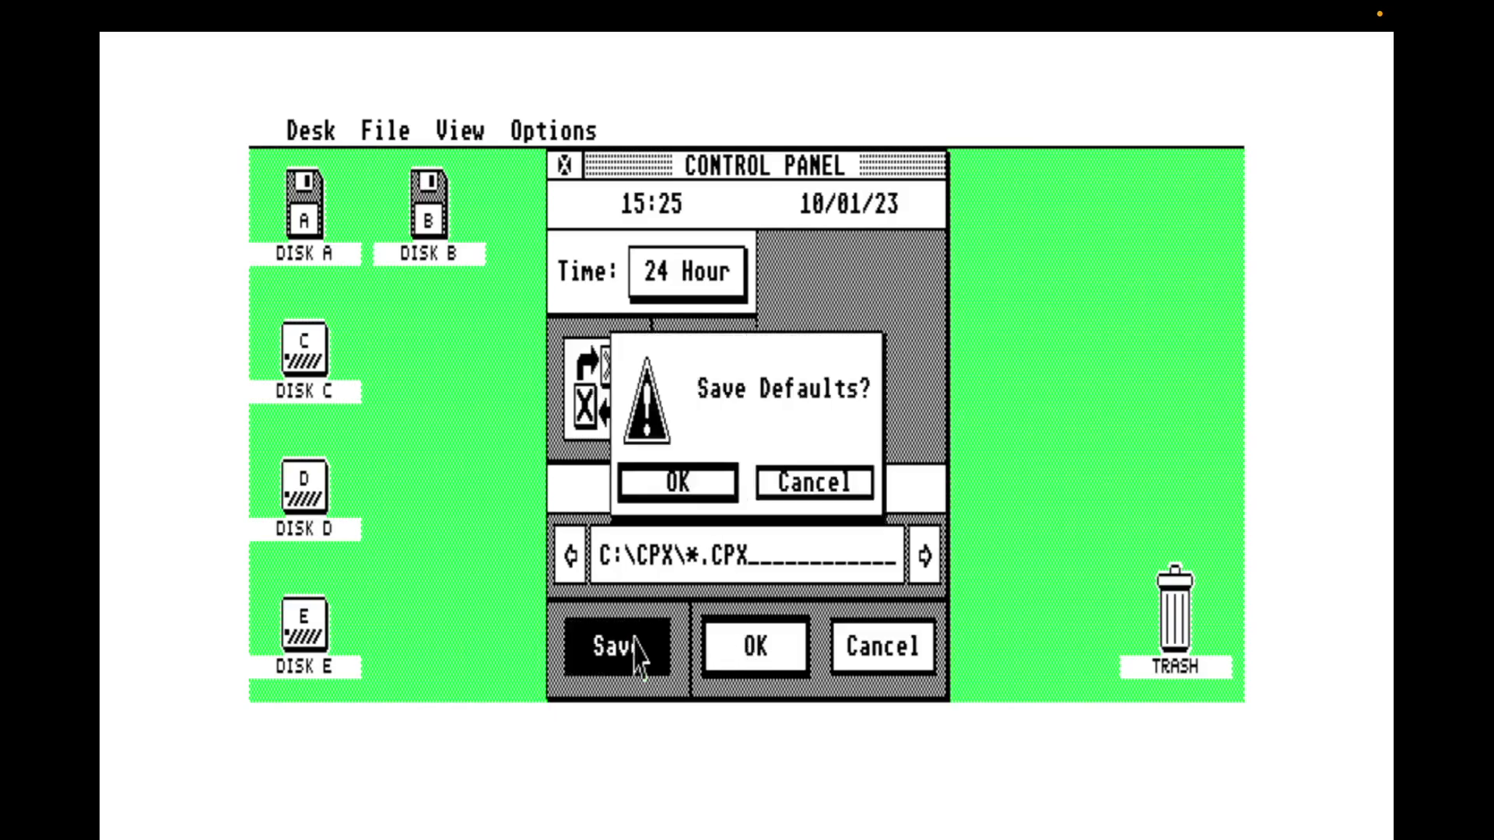
pyautogui.click(697, 484)
pyautogui.click(778, 658)
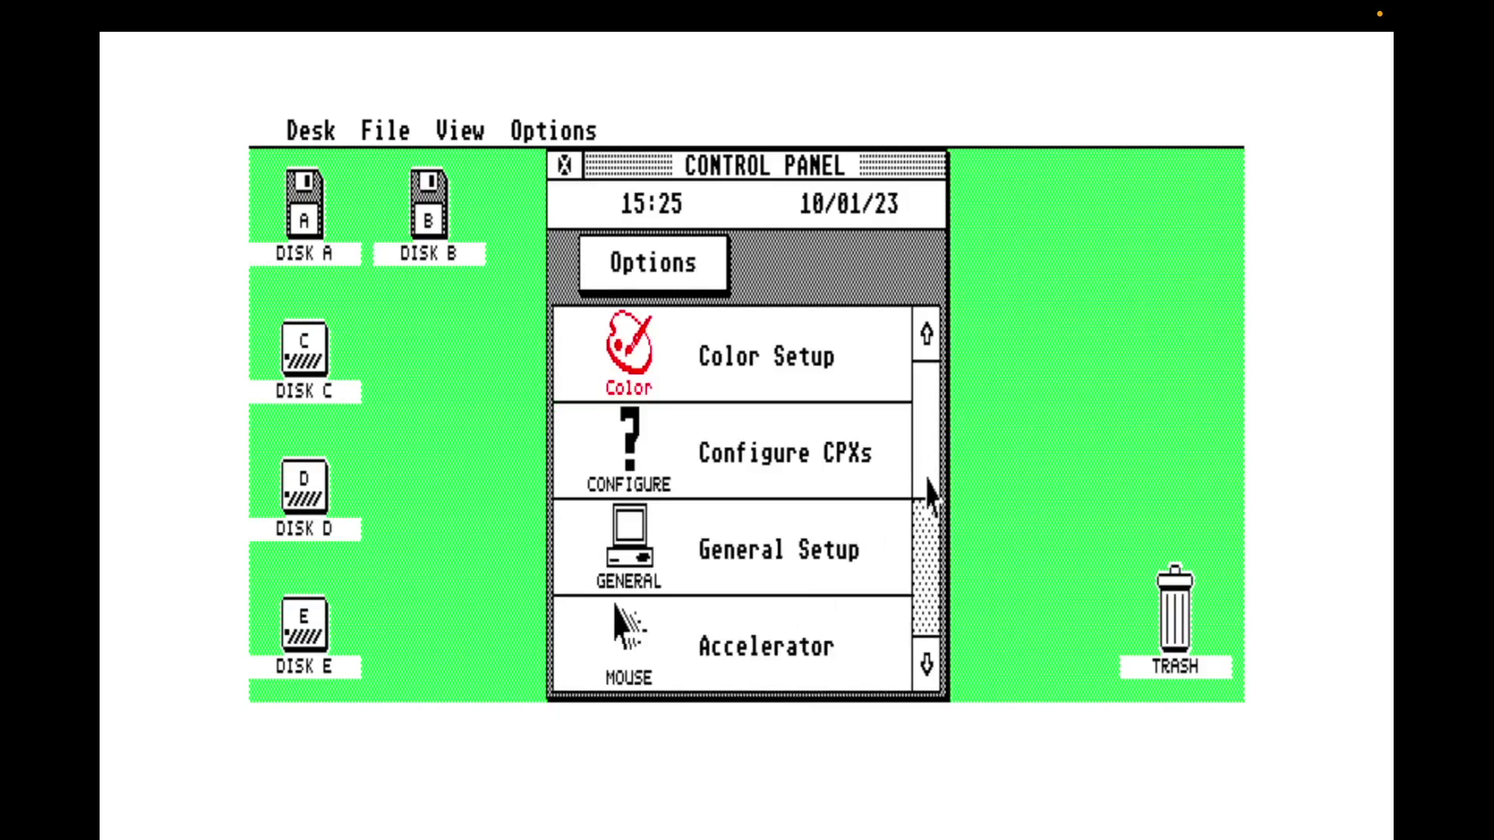
pyautogui.moveTo(930, 494); pyautogui.dragTo(921, 434)
pyautogui.moveTo(932, 494); pyautogui.dragTo(926, 525)
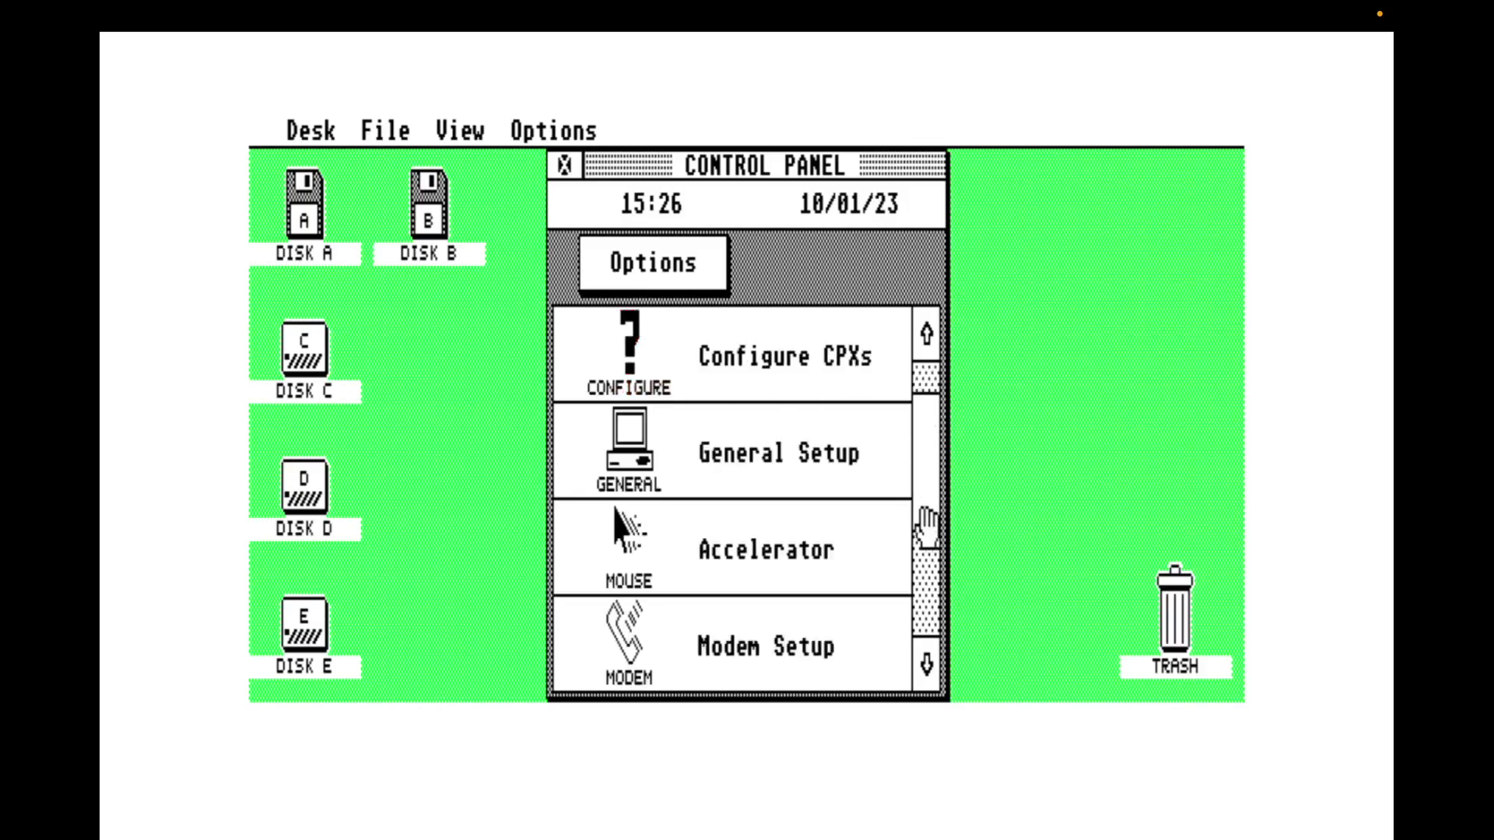
pyautogui.moveTo(926, 525); pyautogui.dragTo(928, 571)
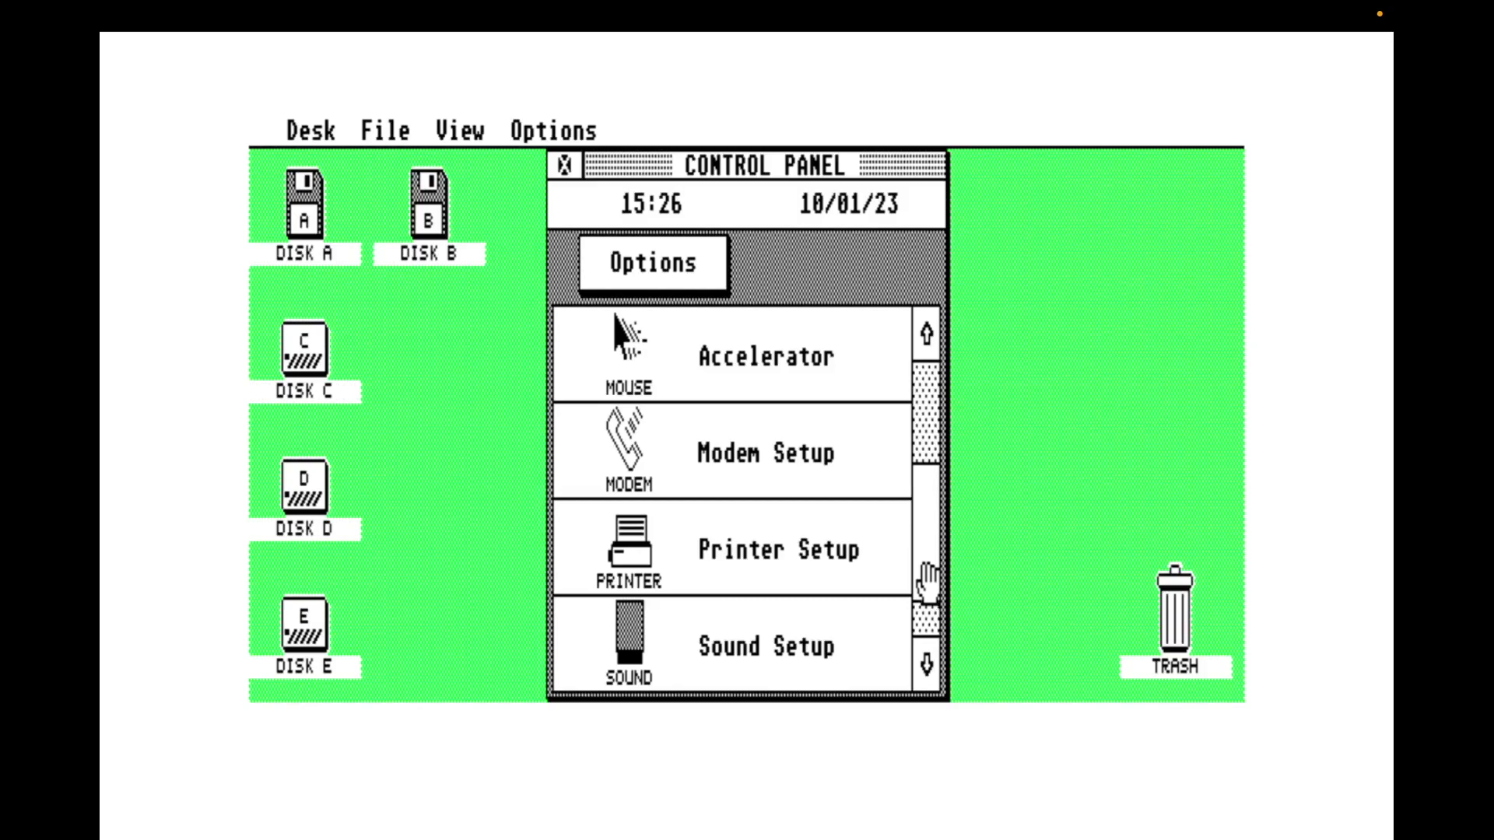
pyautogui.moveTo(927, 582); pyautogui.dragTo(915, 427)
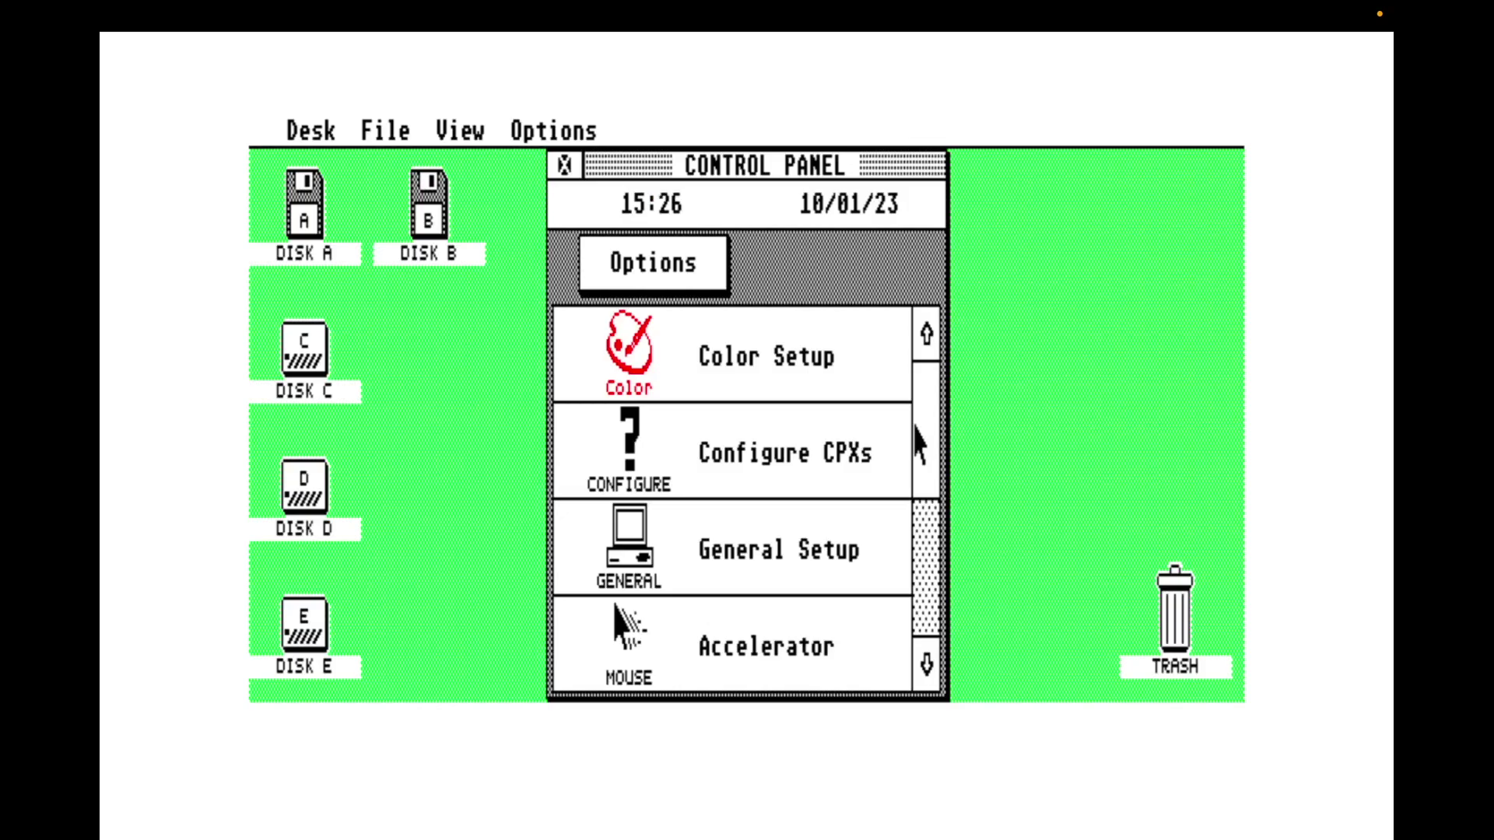
pyautogui.click(752, 550)
# In General Setup, turn off the warning bell and key click, then view System Statistics (TOS 02.06)
pyautogui.doubleClick(759, 575)
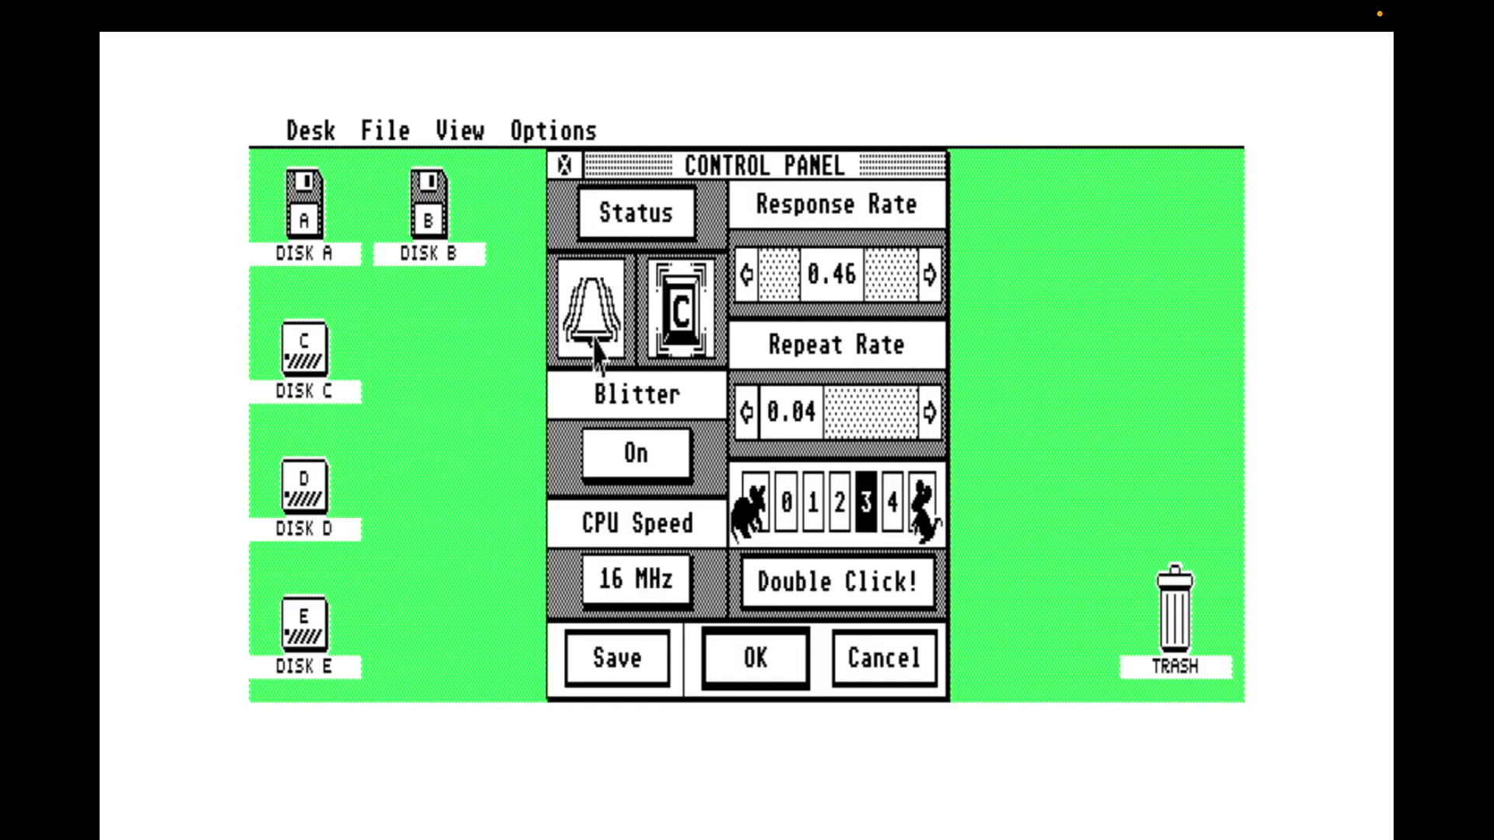
pyautogui.click(597, 346)
pyautogui.click(677, 323)
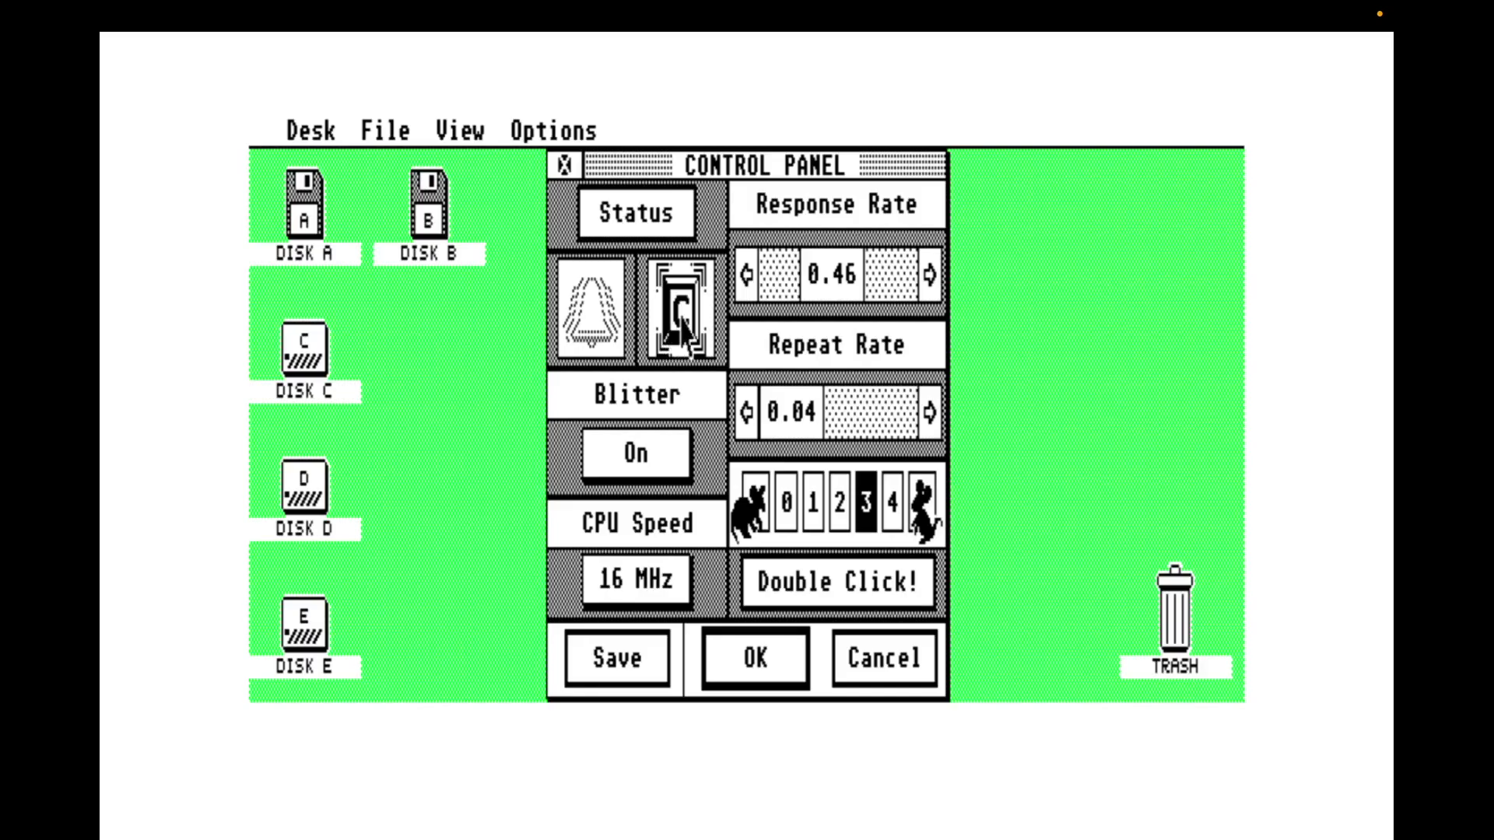
pyautogui.click(681, 325)
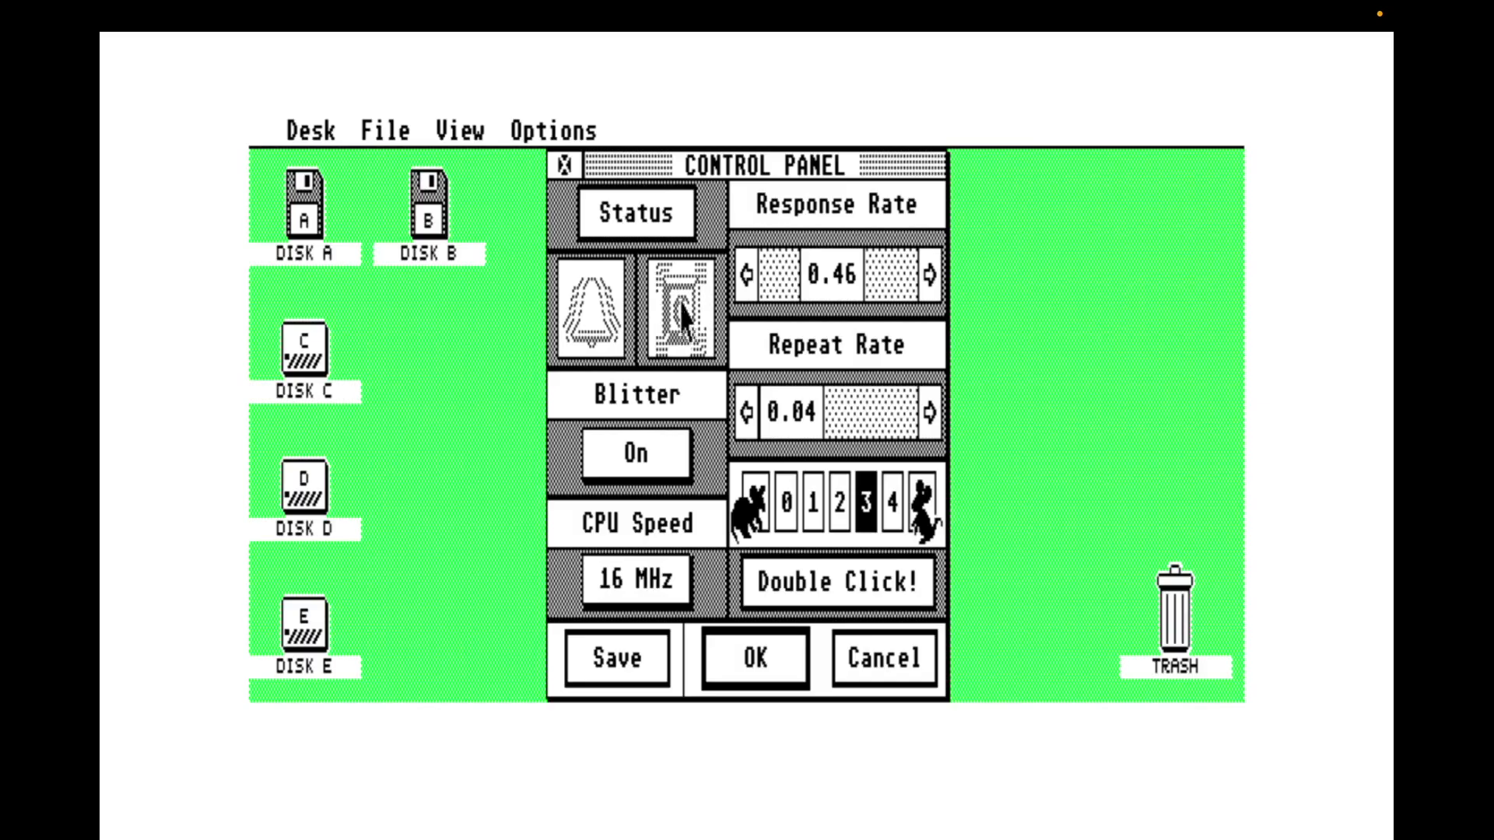
pyautogui.click(647, 213)
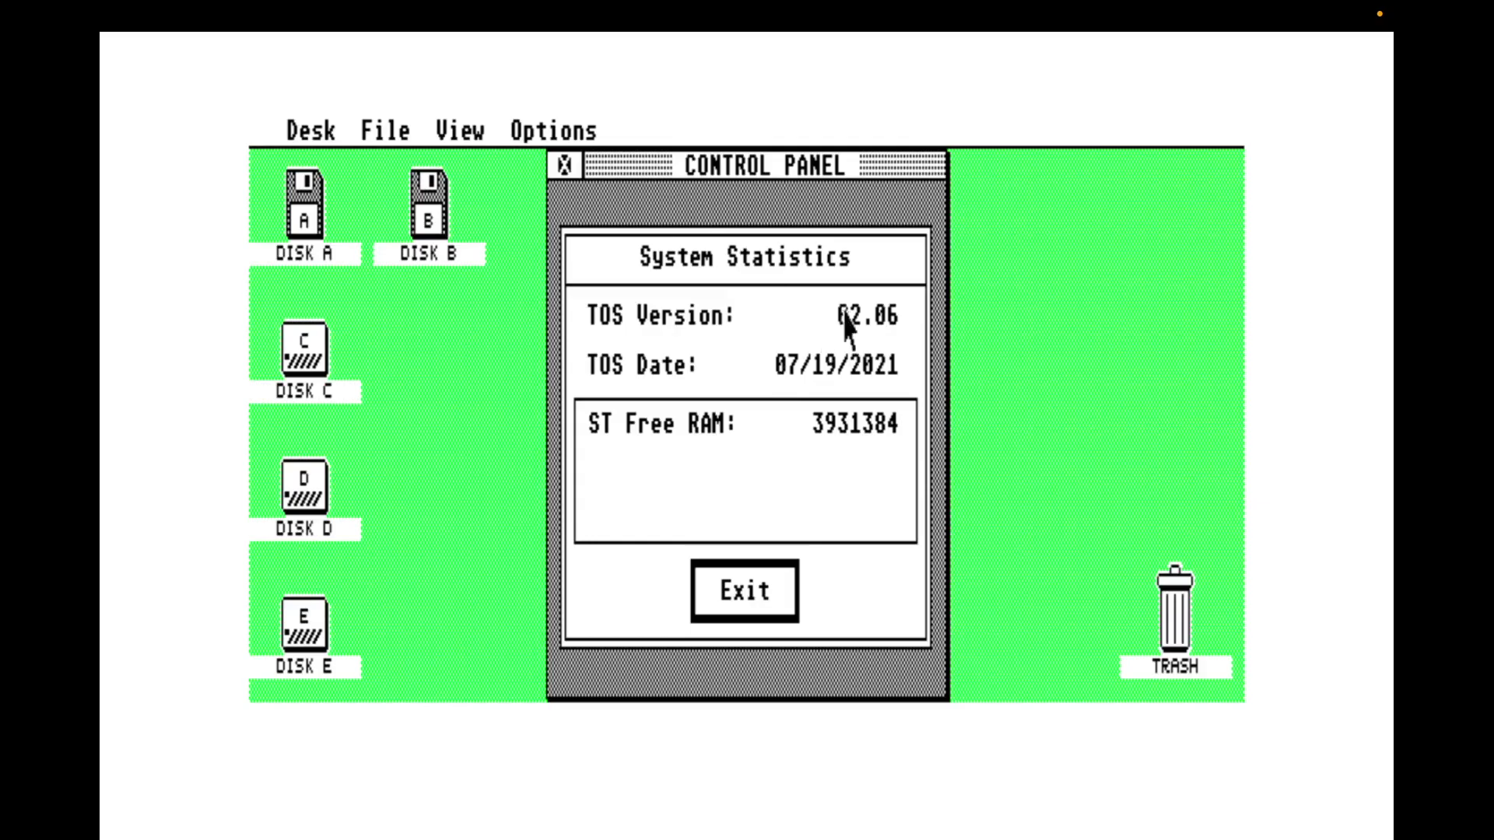
# Close System Statistics, look at CPU speed choices unchanged, and test the double-click speed
pyautogui.click(749, 618)
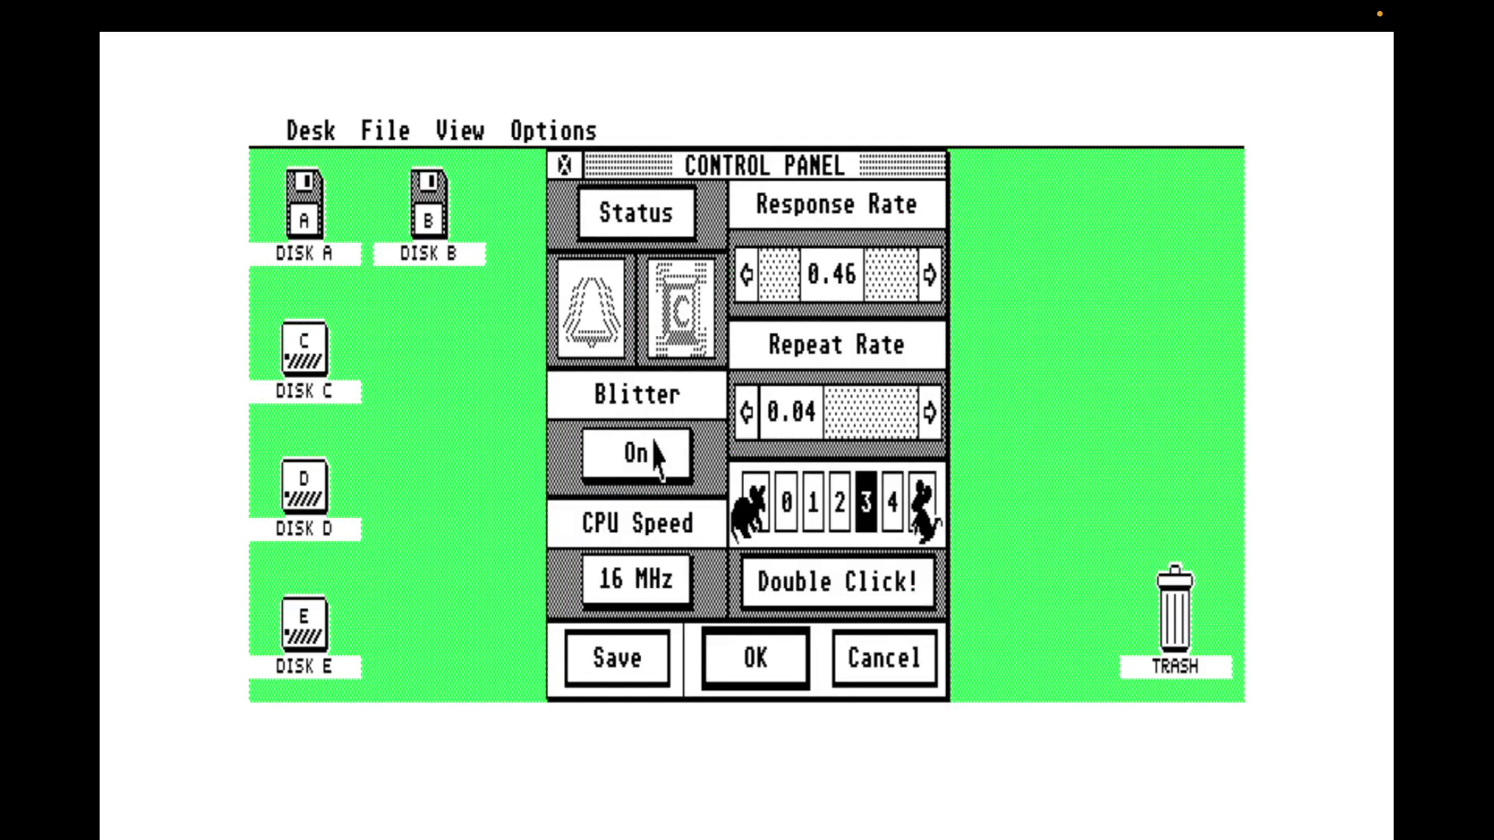
pyautogui.moveTo(542, 134)
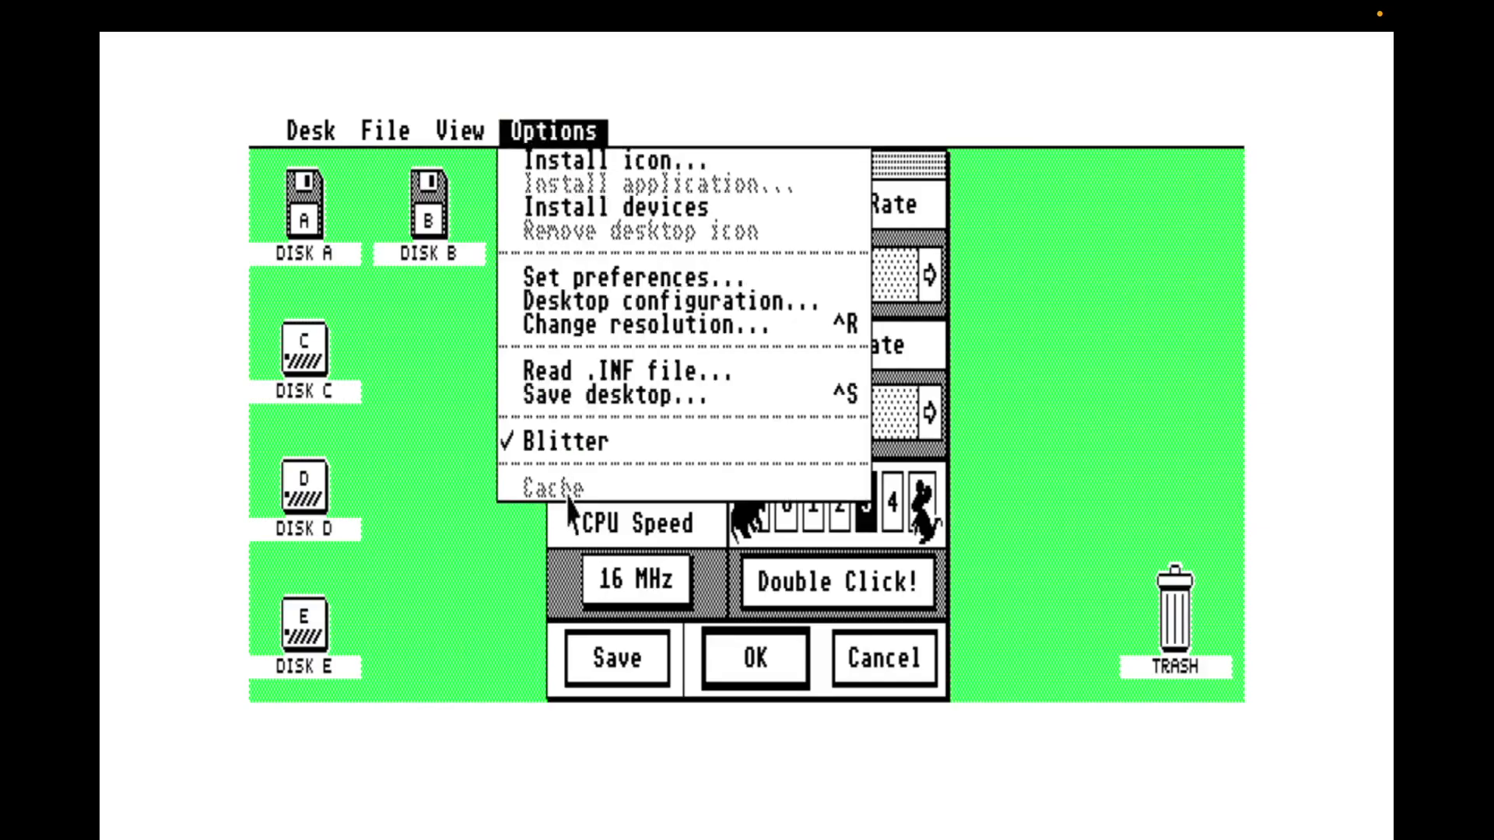
pyautogui.click(449, 436)
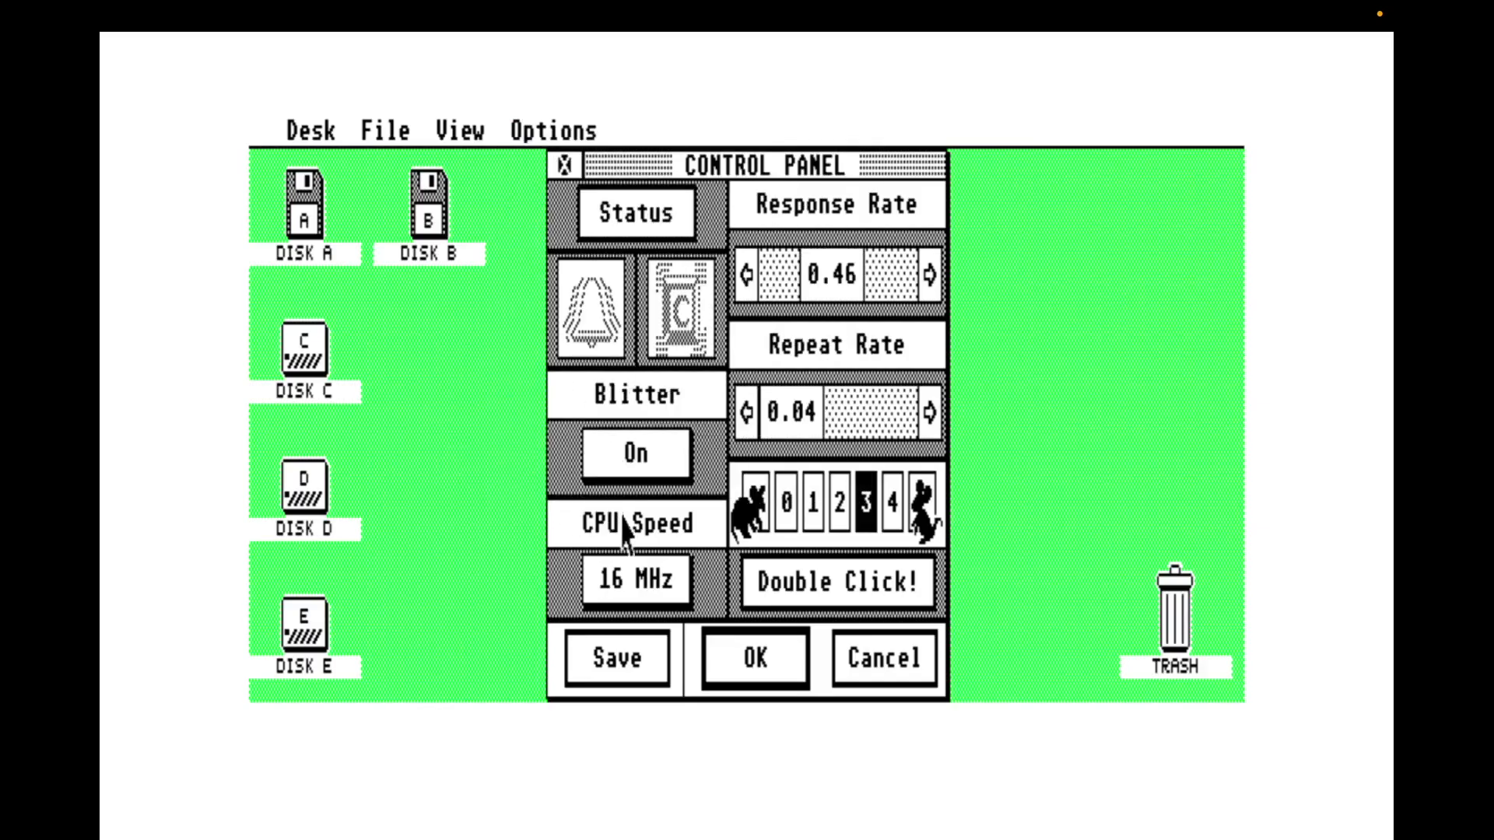
pyautogui.click(654, 599)
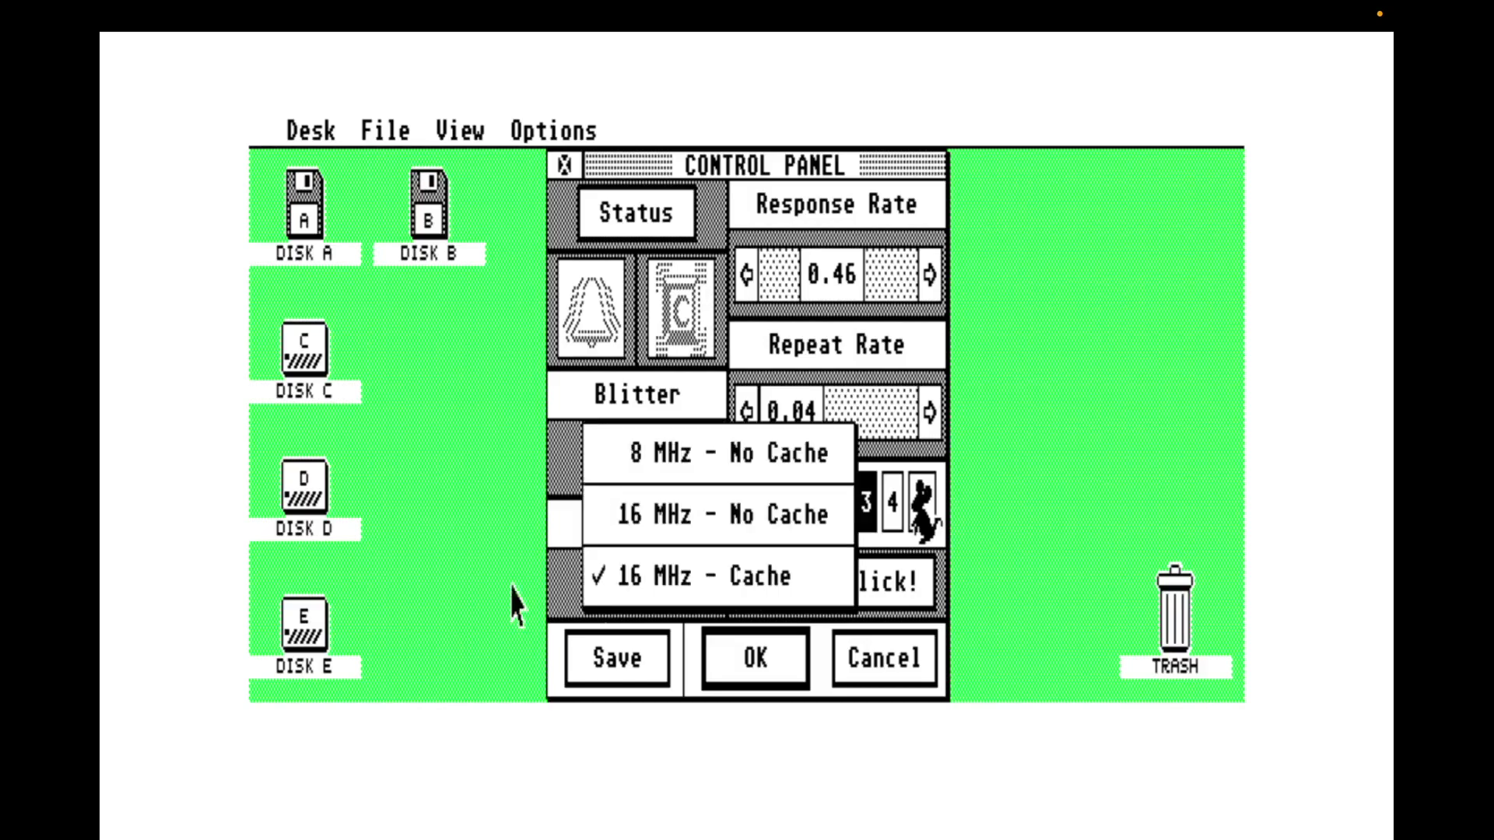
pyautogui.click(443, 614)
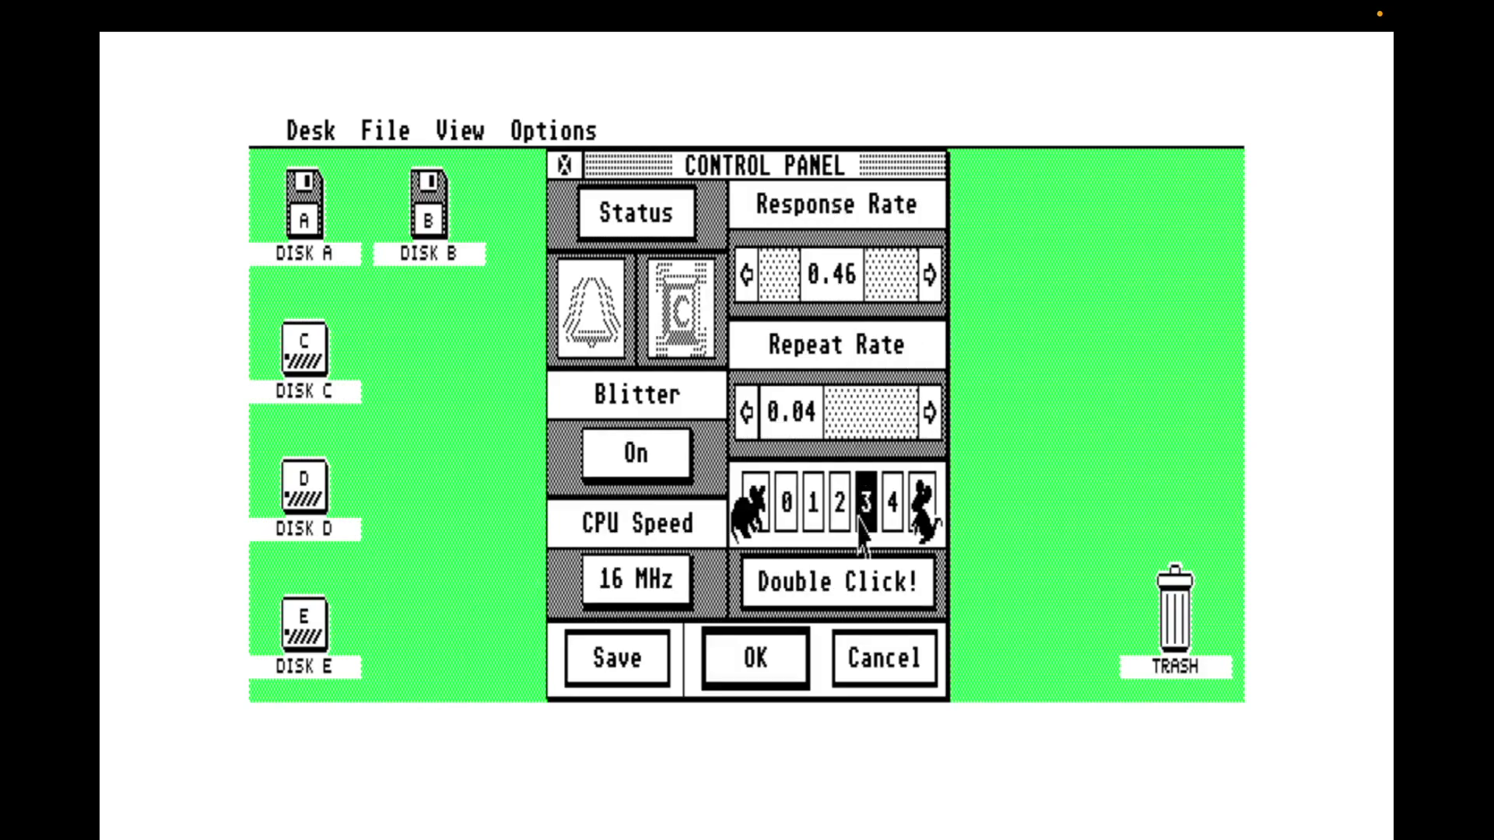
pyautogui.doubleClick(907, 576)
# Save the General Setup settings as defaults and return to the CPX list
pyautogui.click(617, 659)
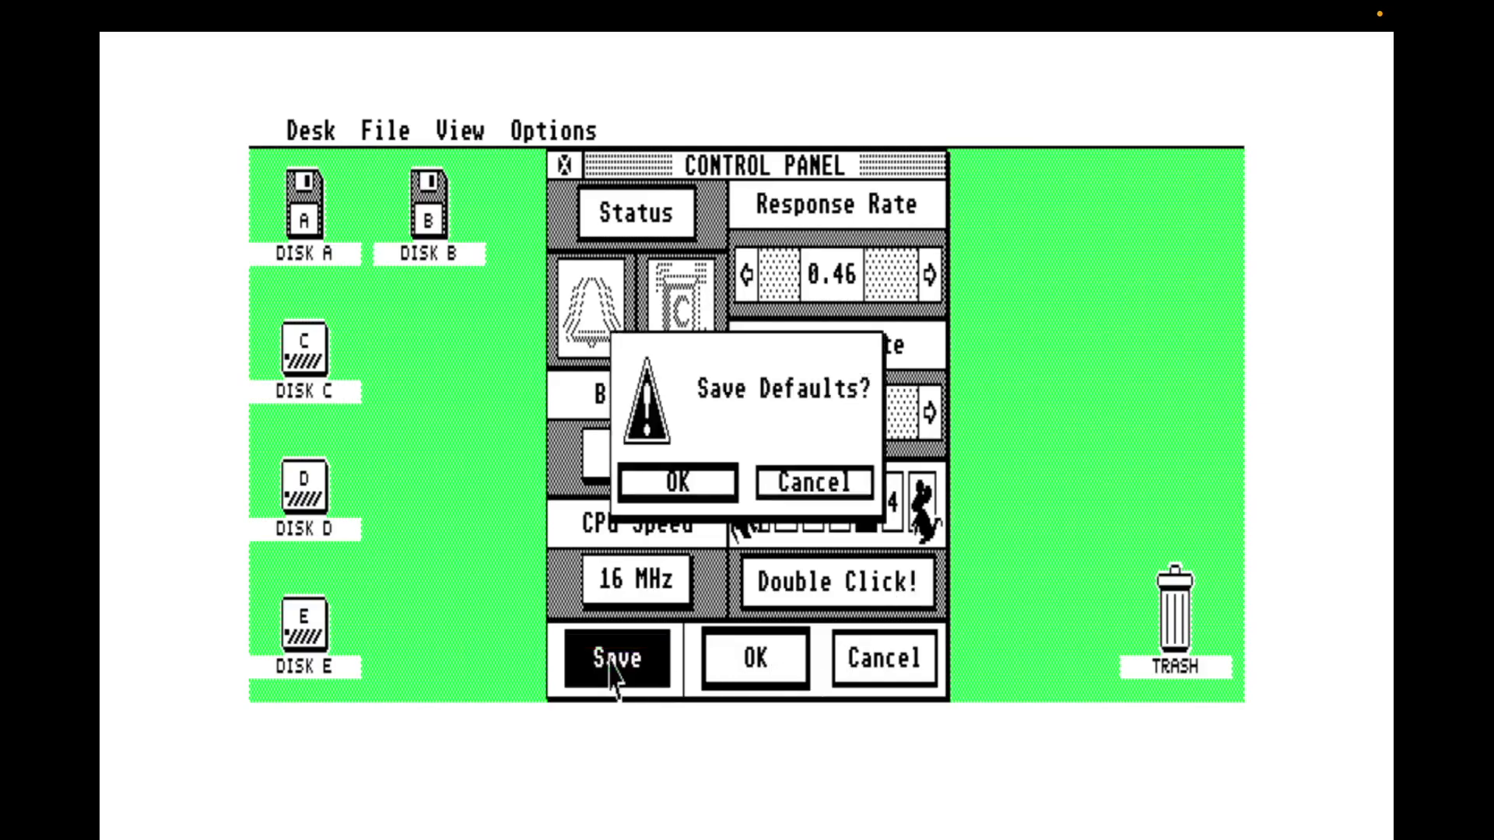
pyautogui.click(702, 490)
pyautogui.click(773, 669)
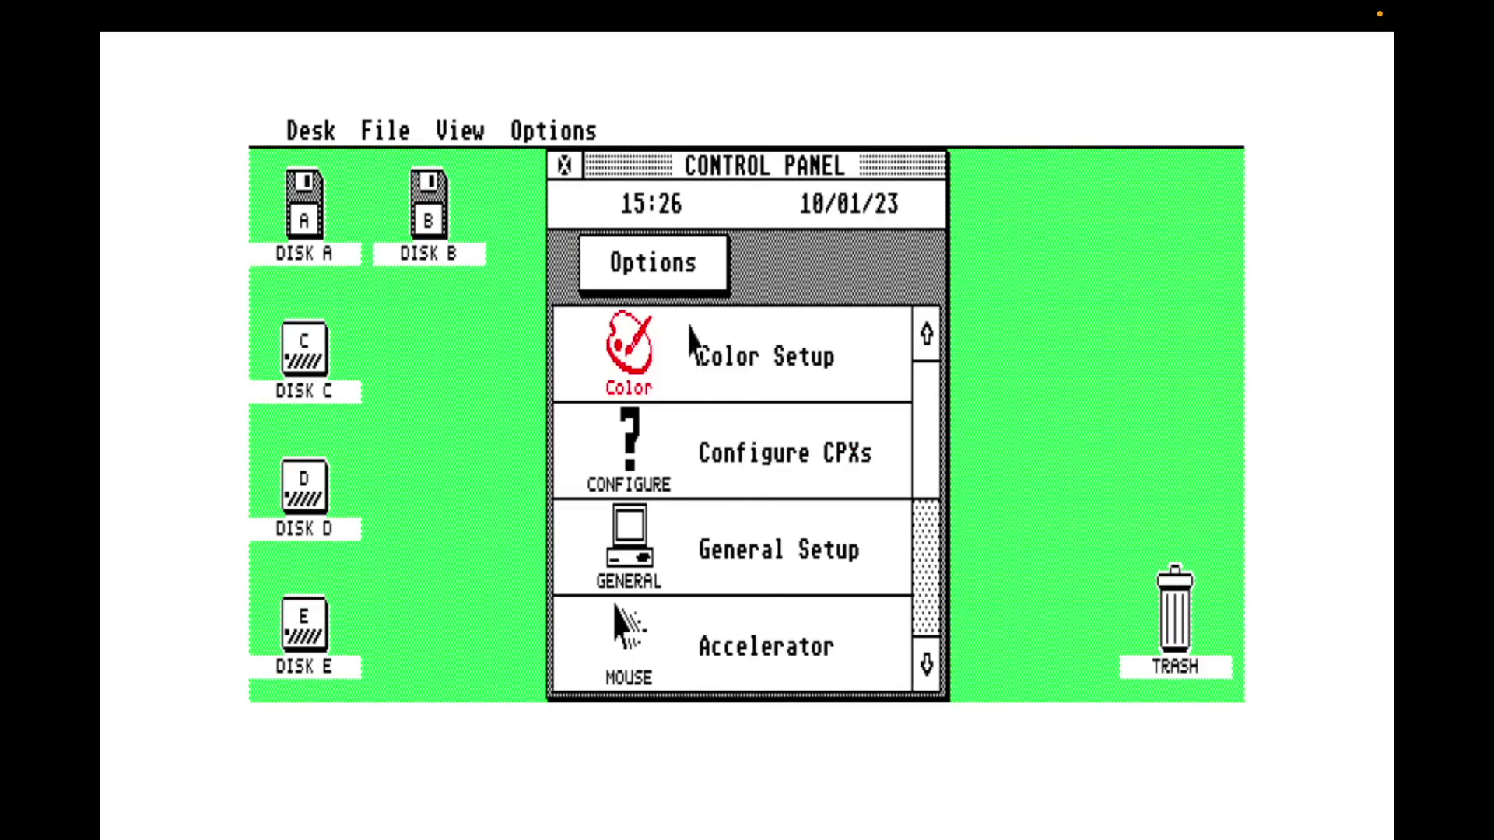
# Go to the Control Panel setup page, leaving the time and date unchanged
pyautogui.click(674, 272)
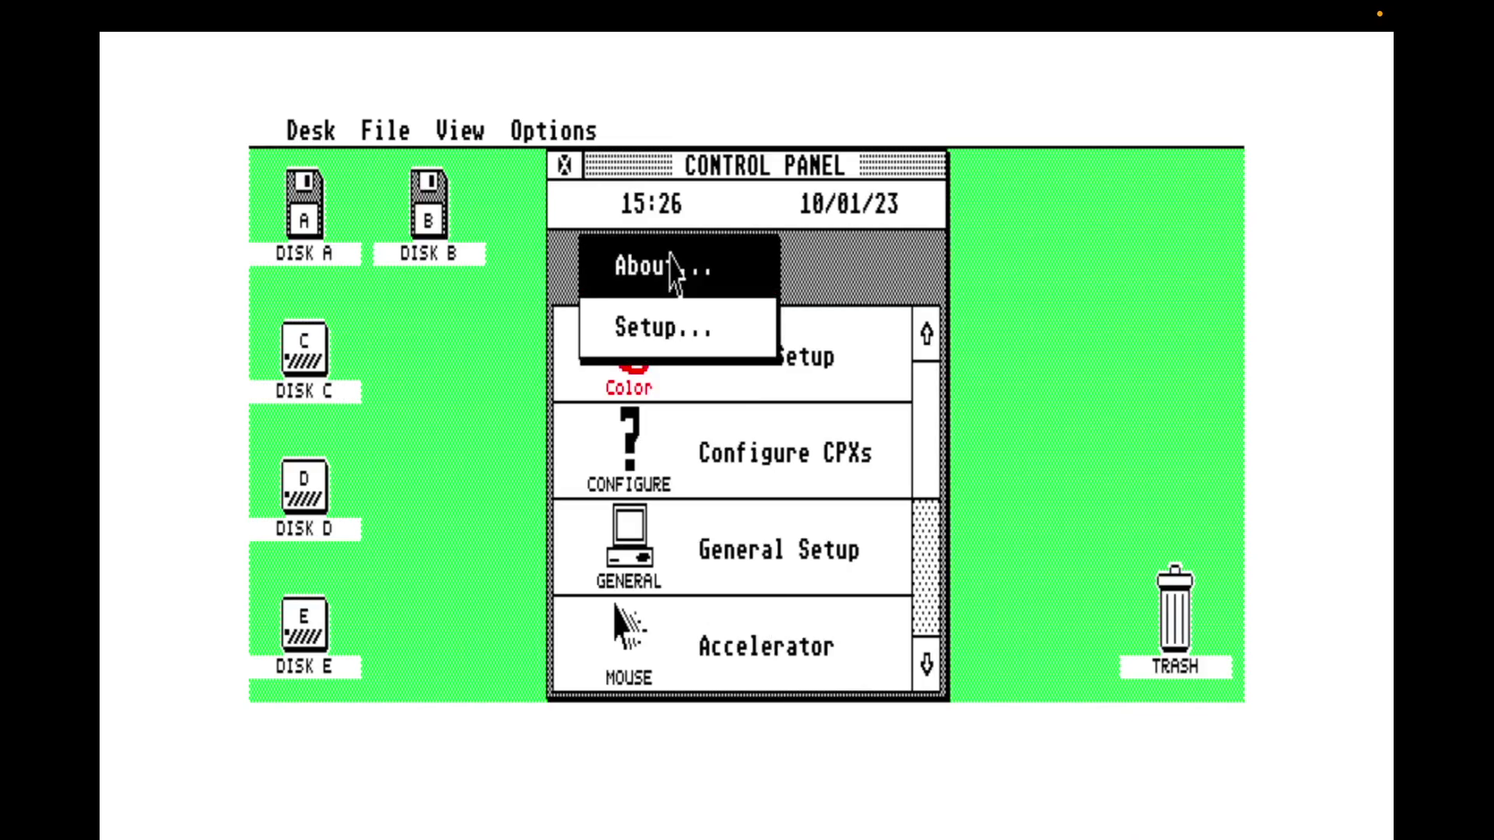
pyautogui.click(668, 323)
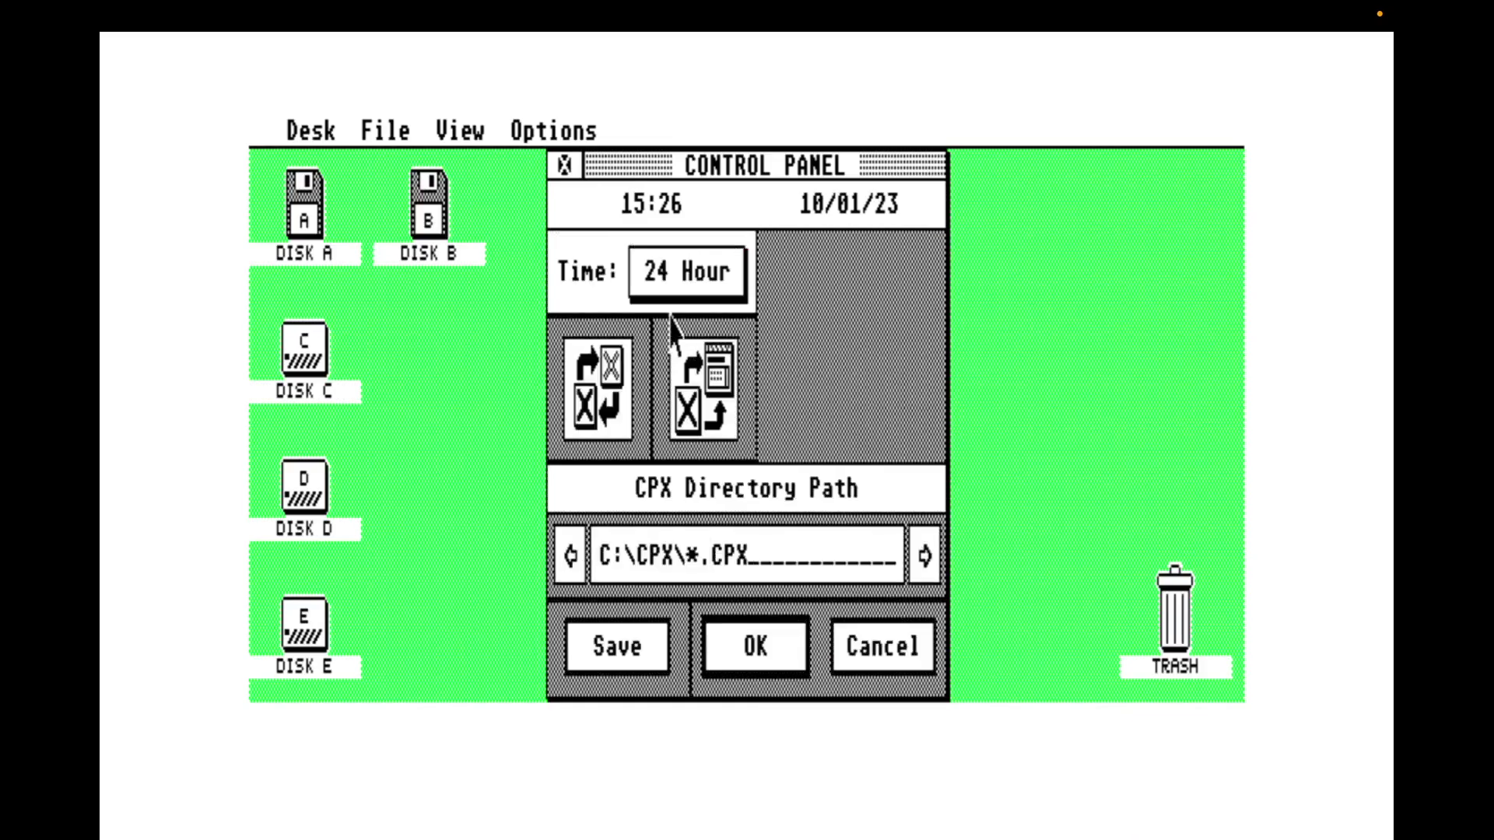
pyautogui.click(671, 208)
pyautogui.click(906, 208)
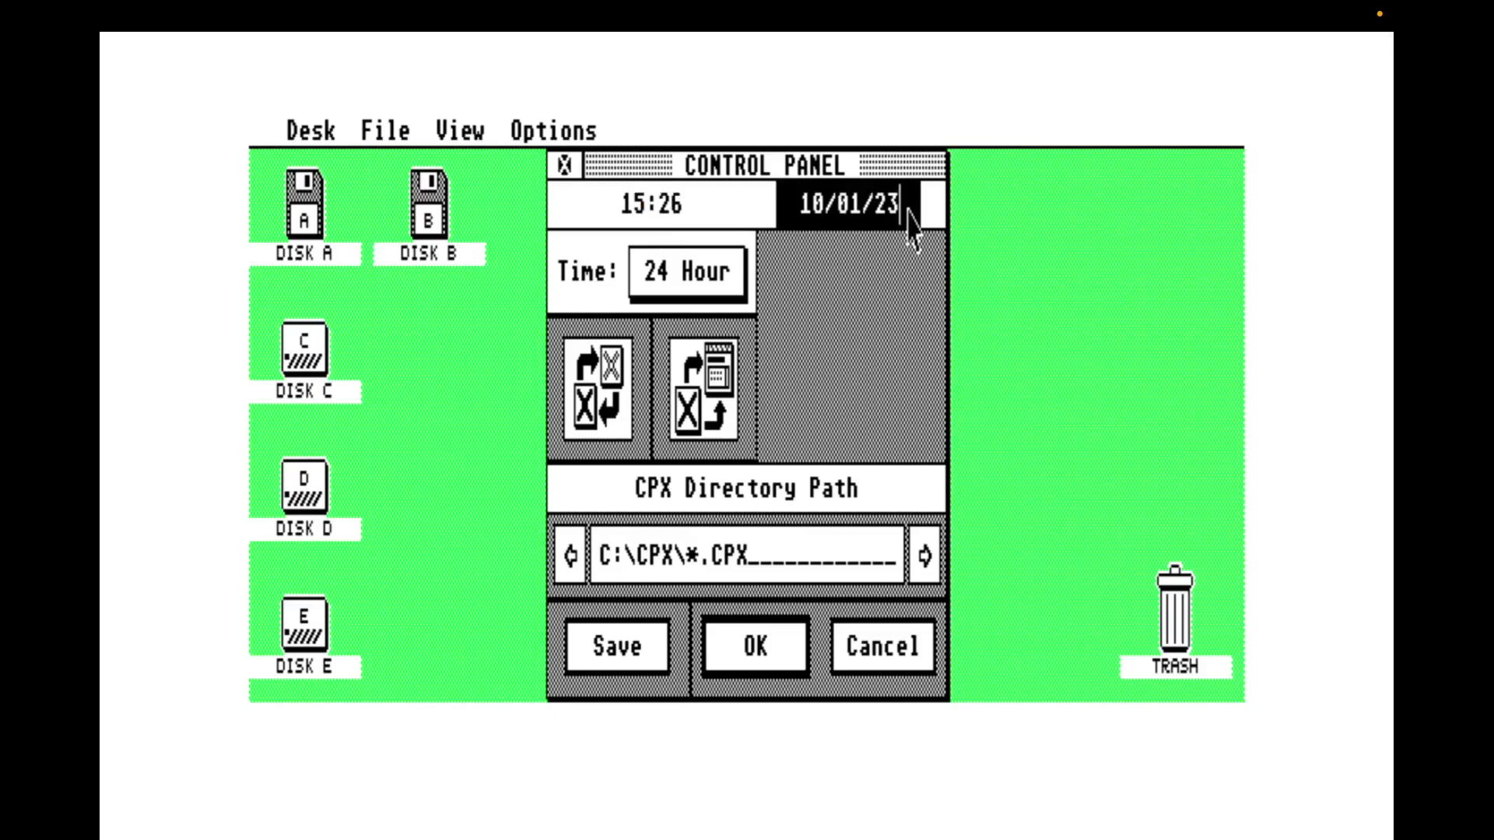
pyautogui.press('Return')
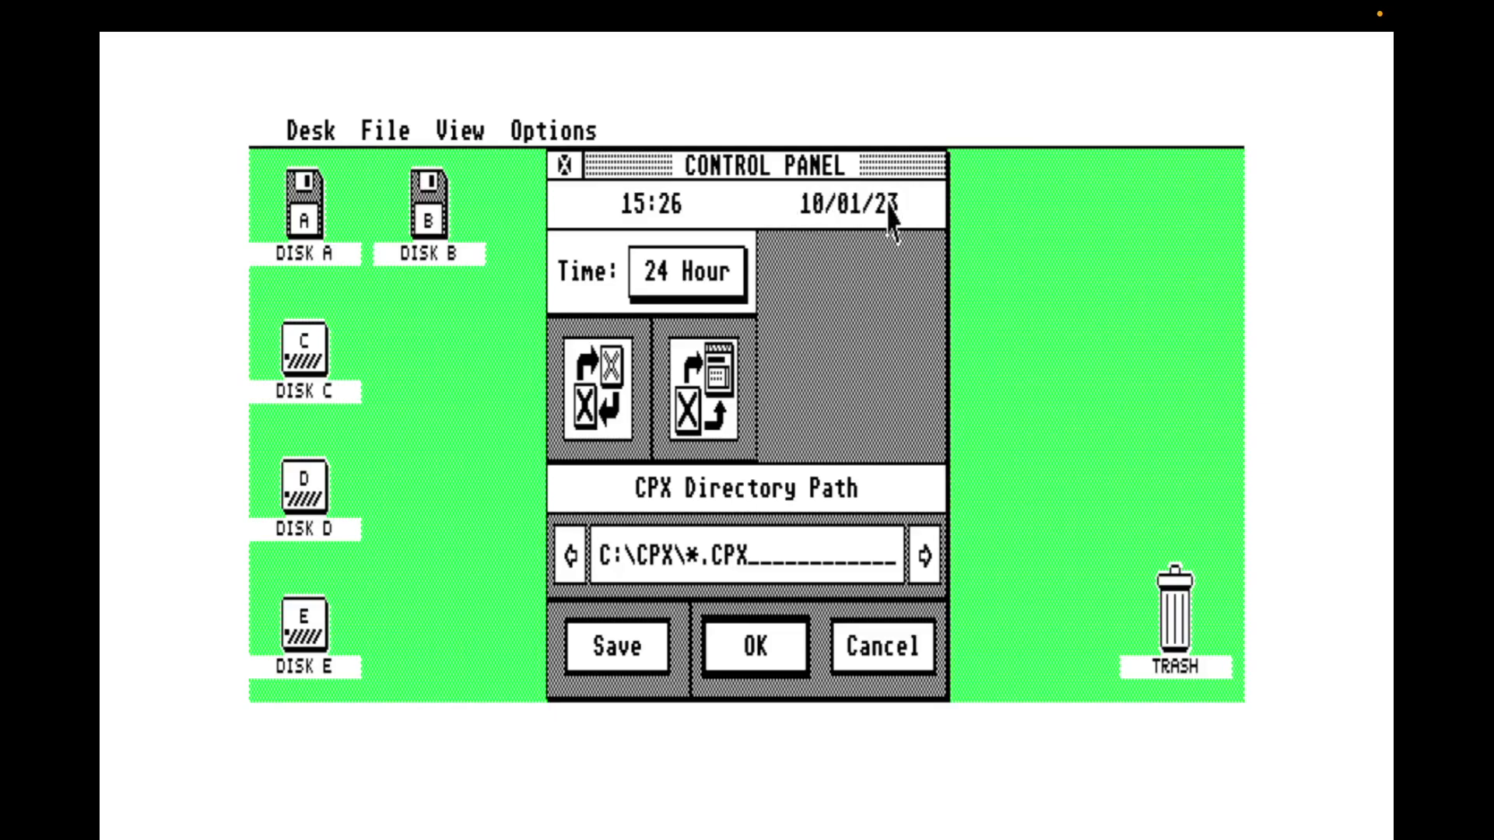
# Keep the 24 Hour clock format and show the Active/Inactive CPX lists
pyautogui.click(672, 288)
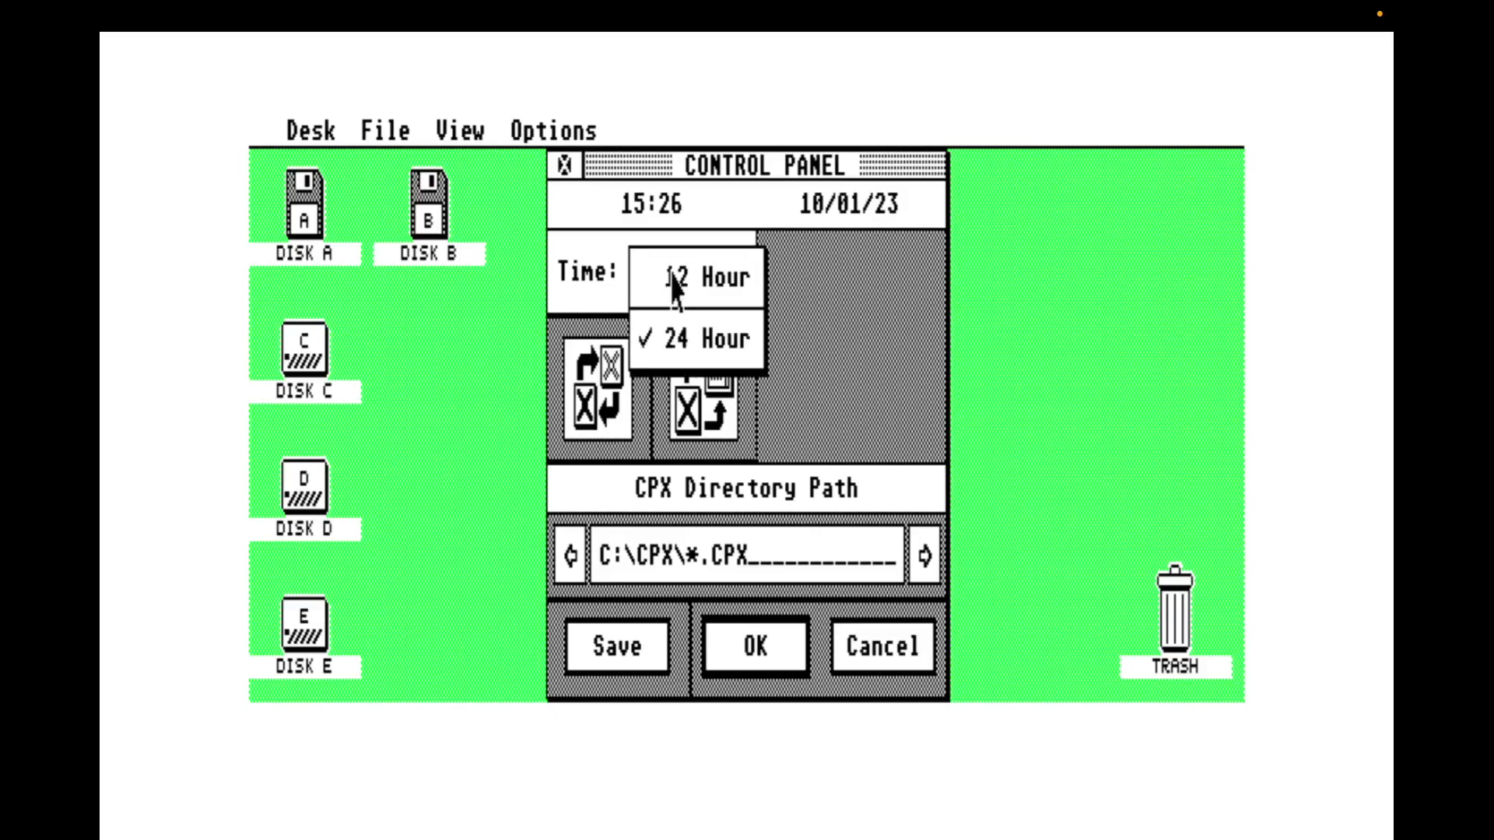
pyautogui.click(675, 342)
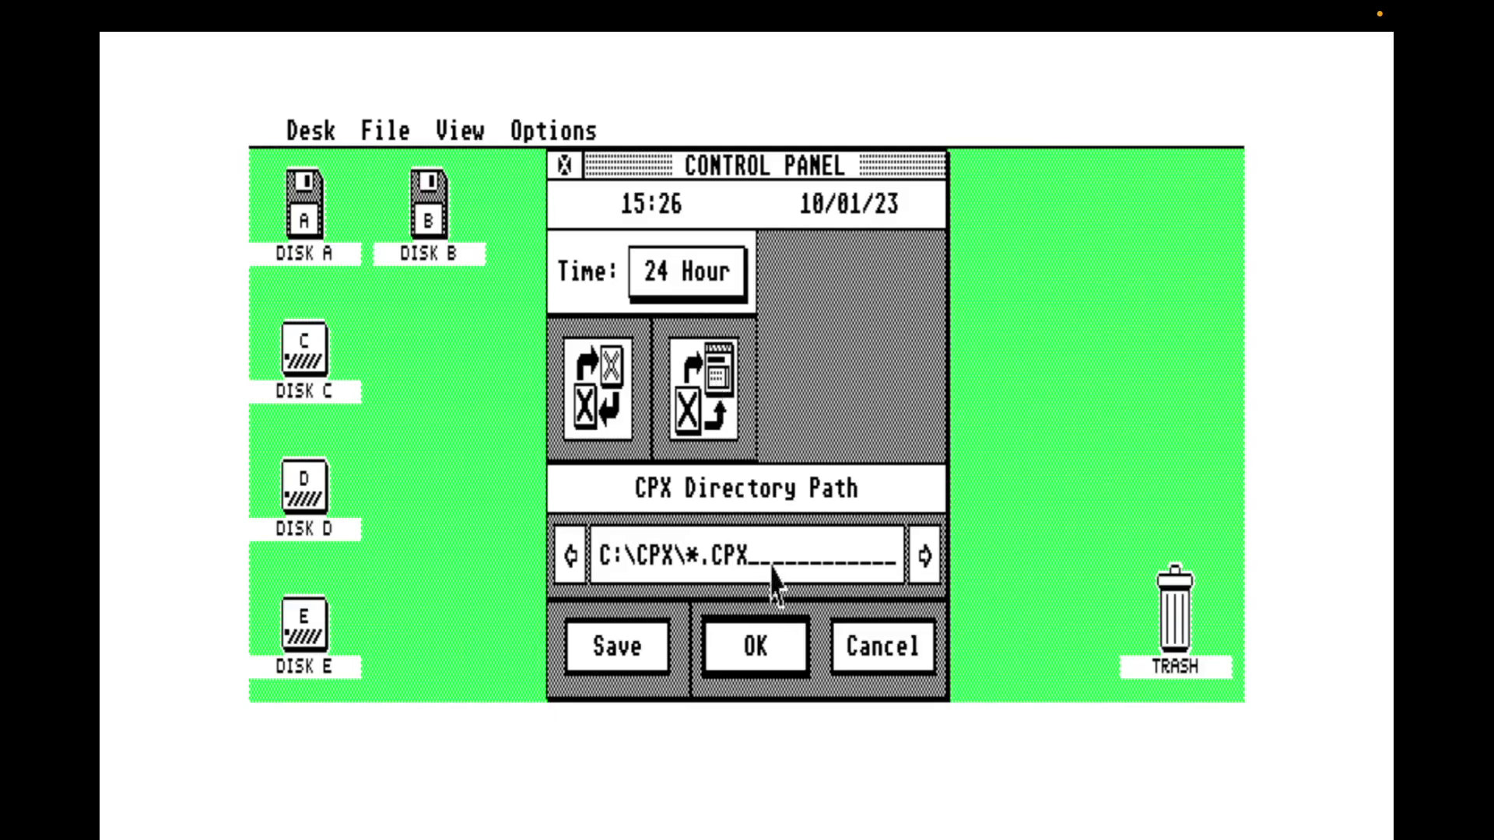
pyautogui.click(610, 414)
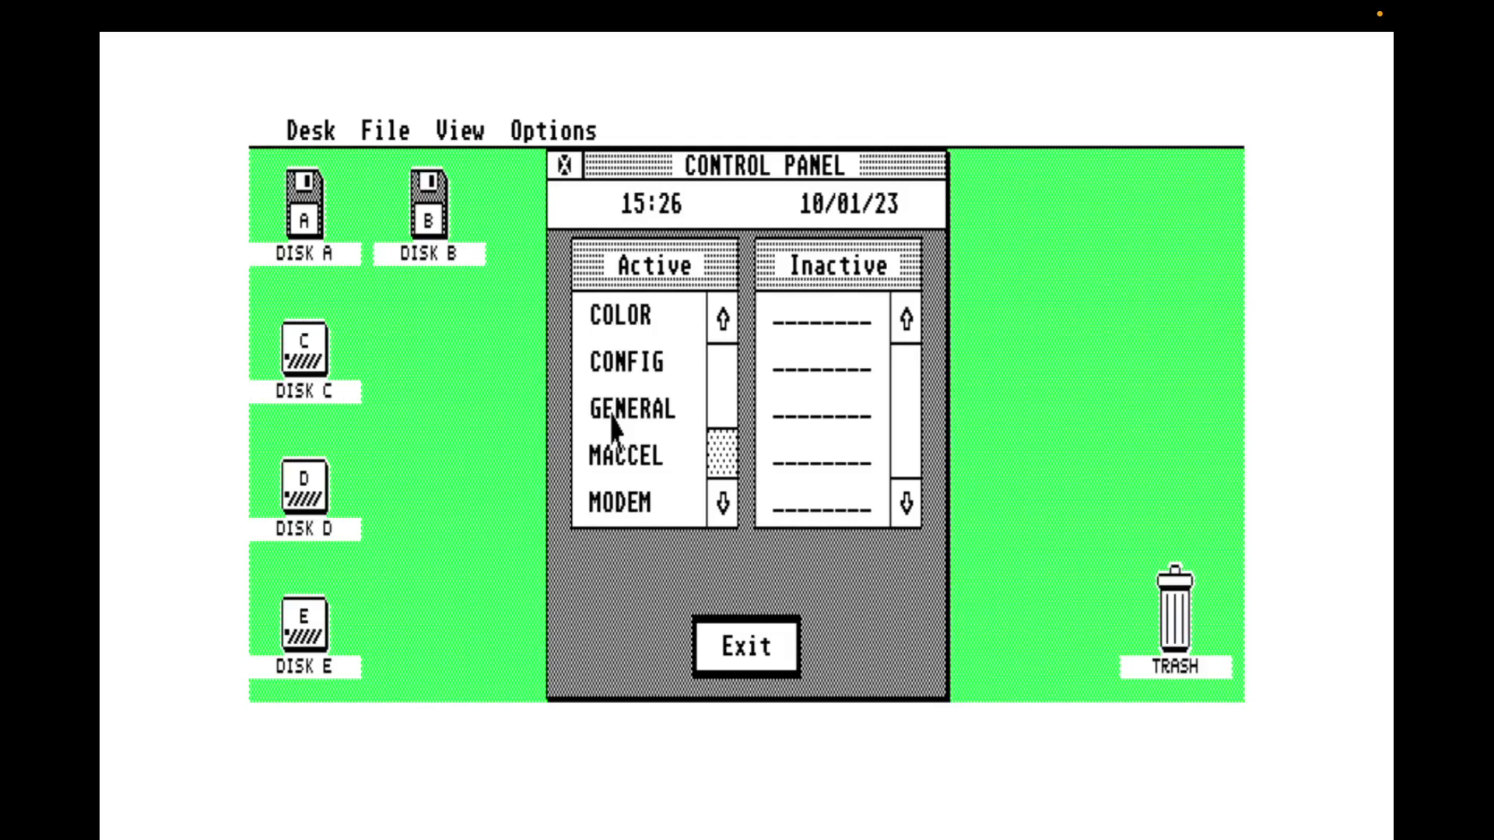
# Move MODEM, MACCEL and PRINTER from the Active to the Inactive list, then go back to setup
pyautogui.click(712, 410)
pyautogui.click(725, 432)
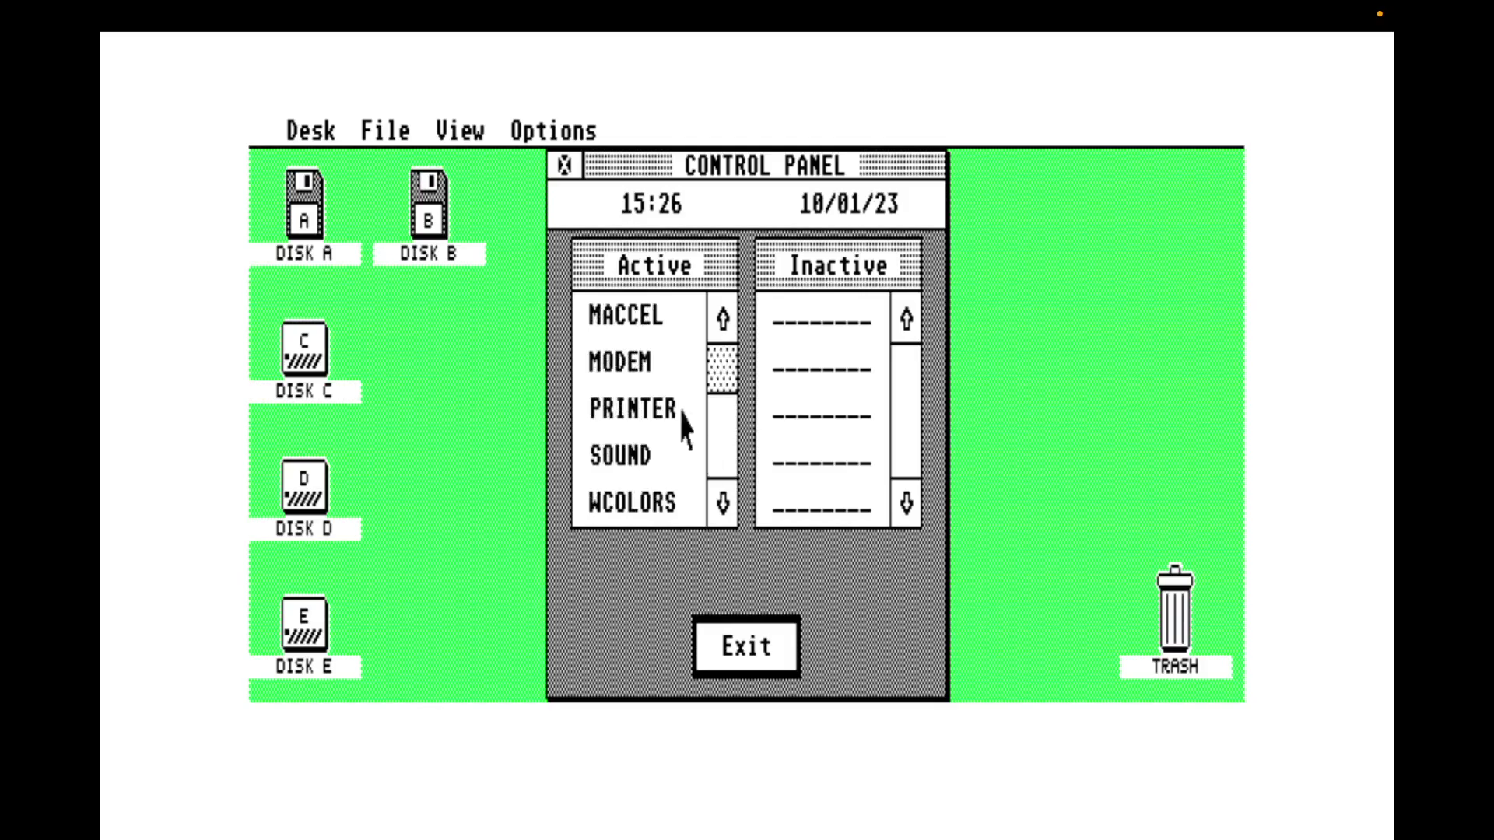
pyautogui.click(631, 365)
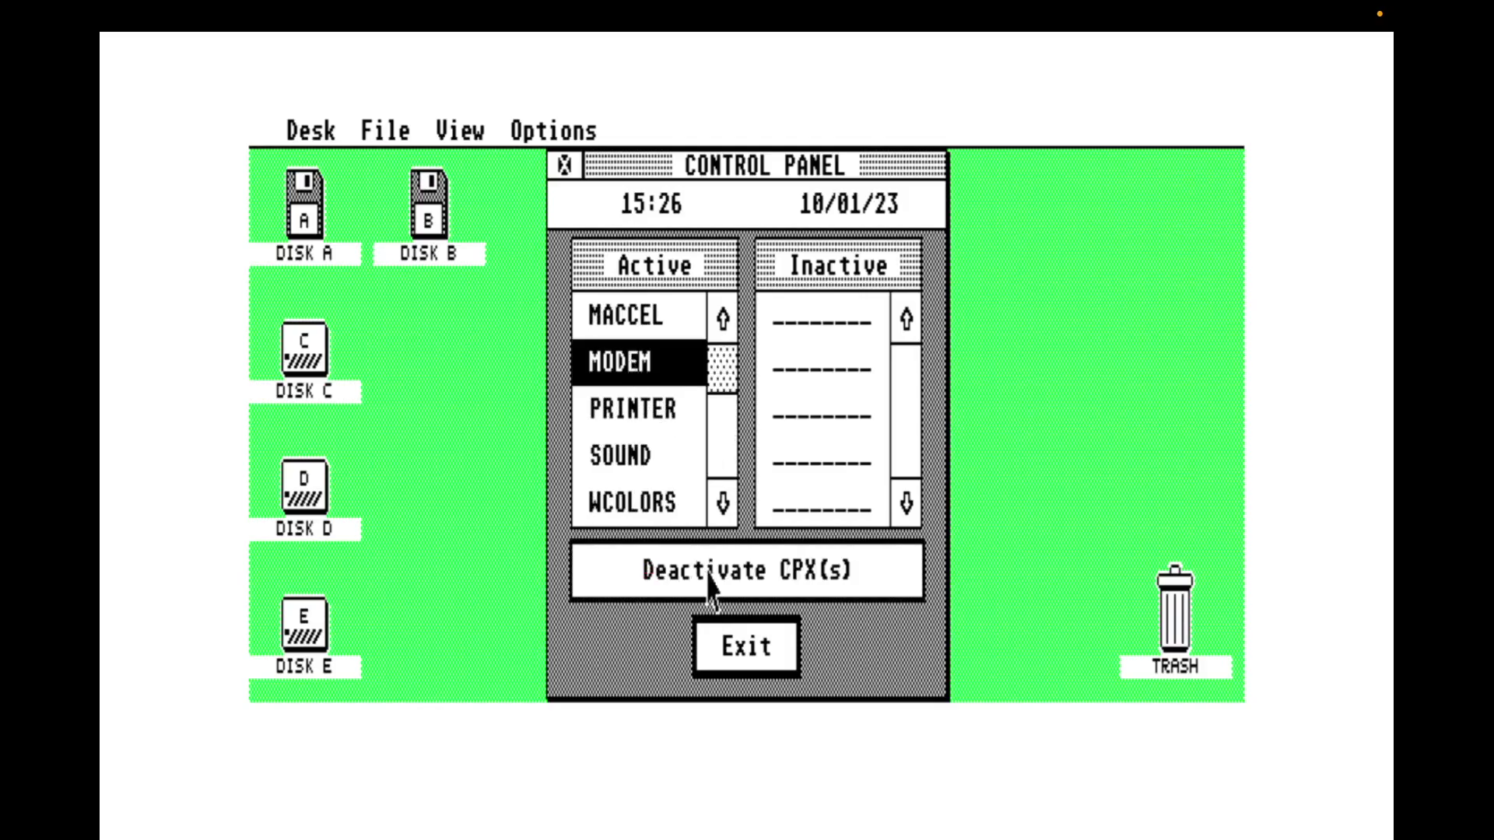
pyautogui.click(712, 591)
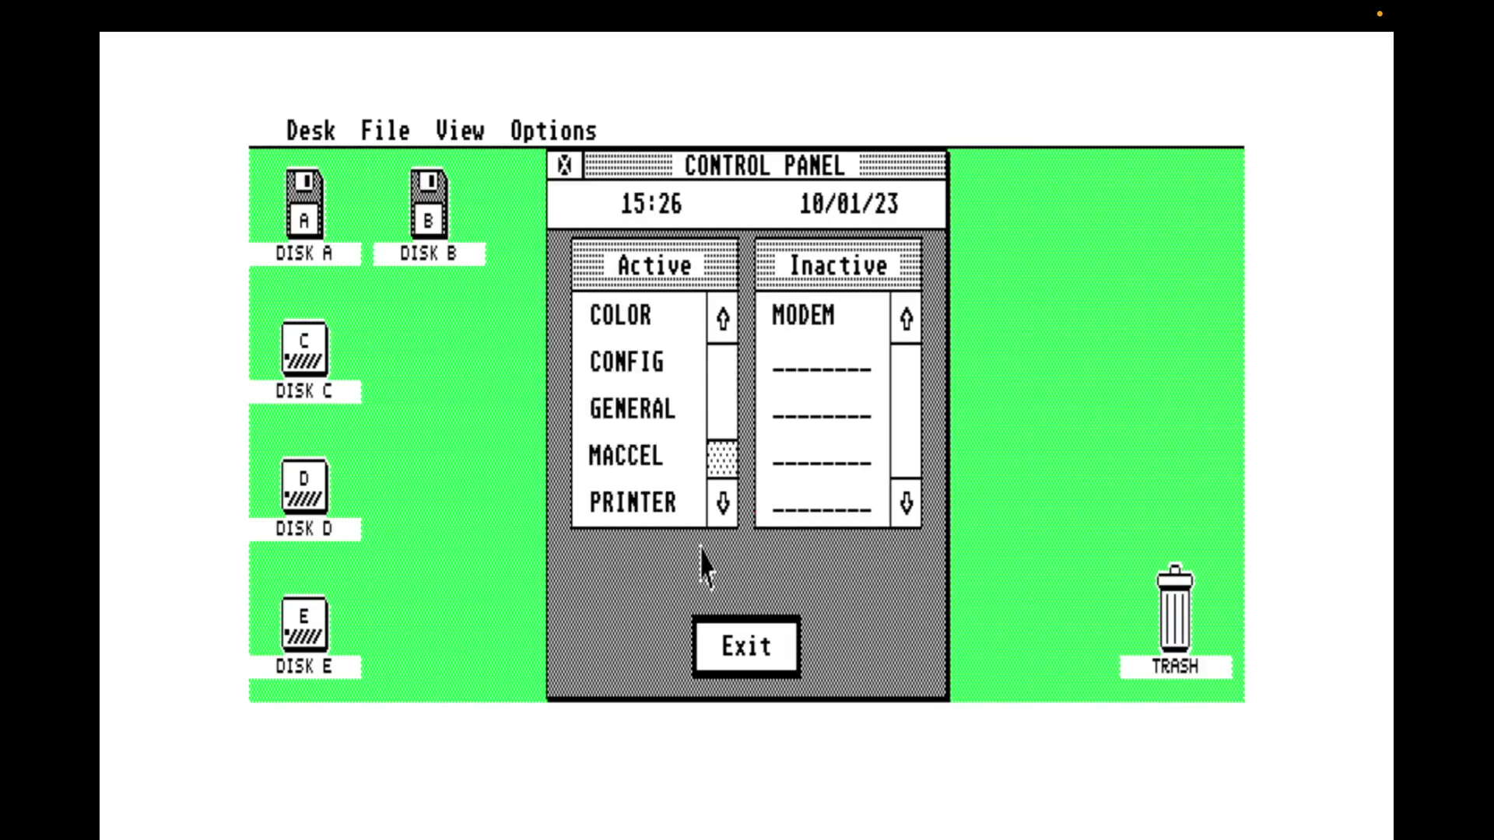
pyautogui.click(643, 457)
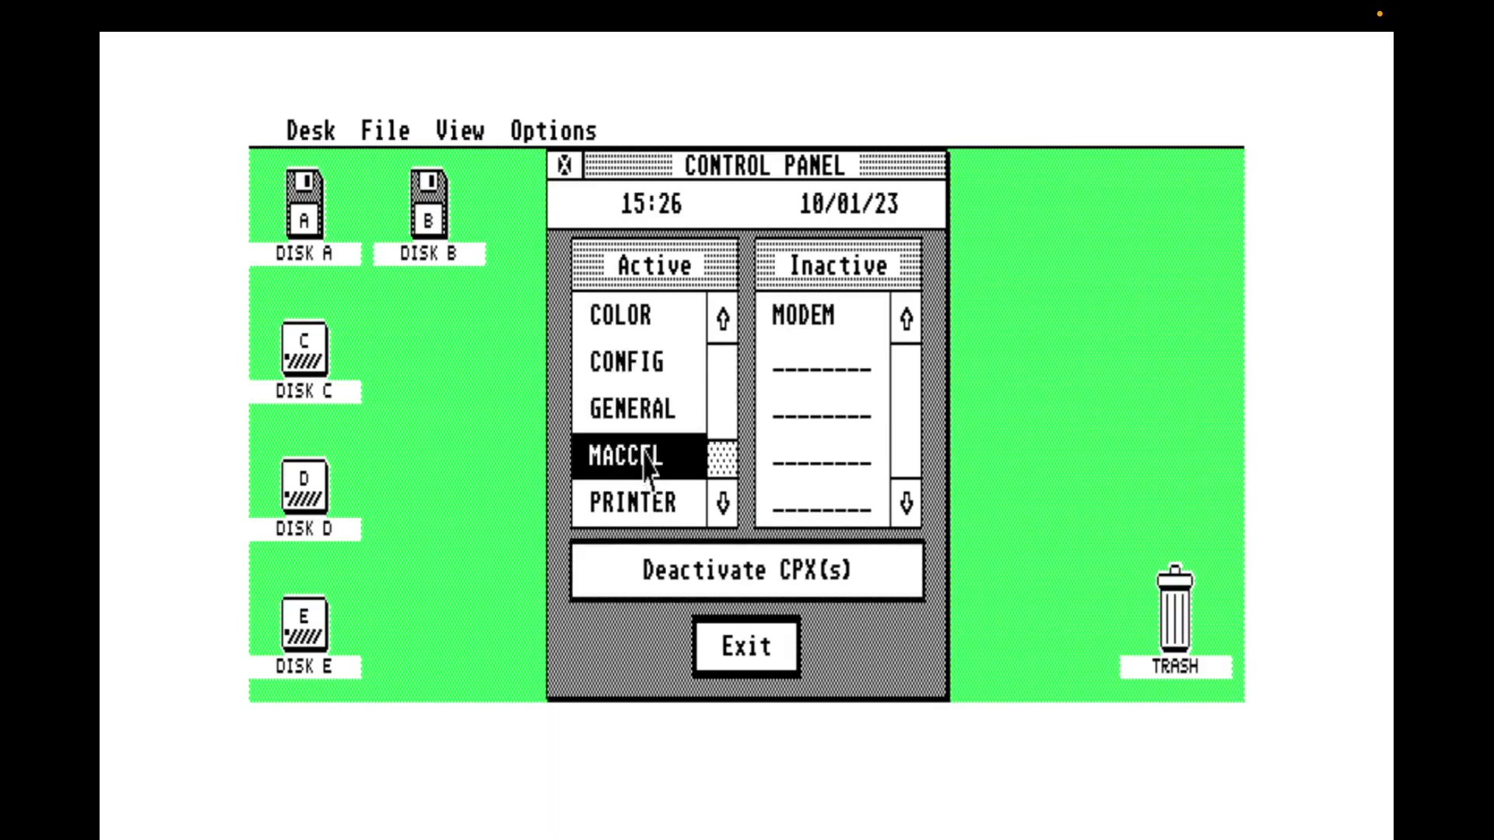
pyautogui.click(690, 580)
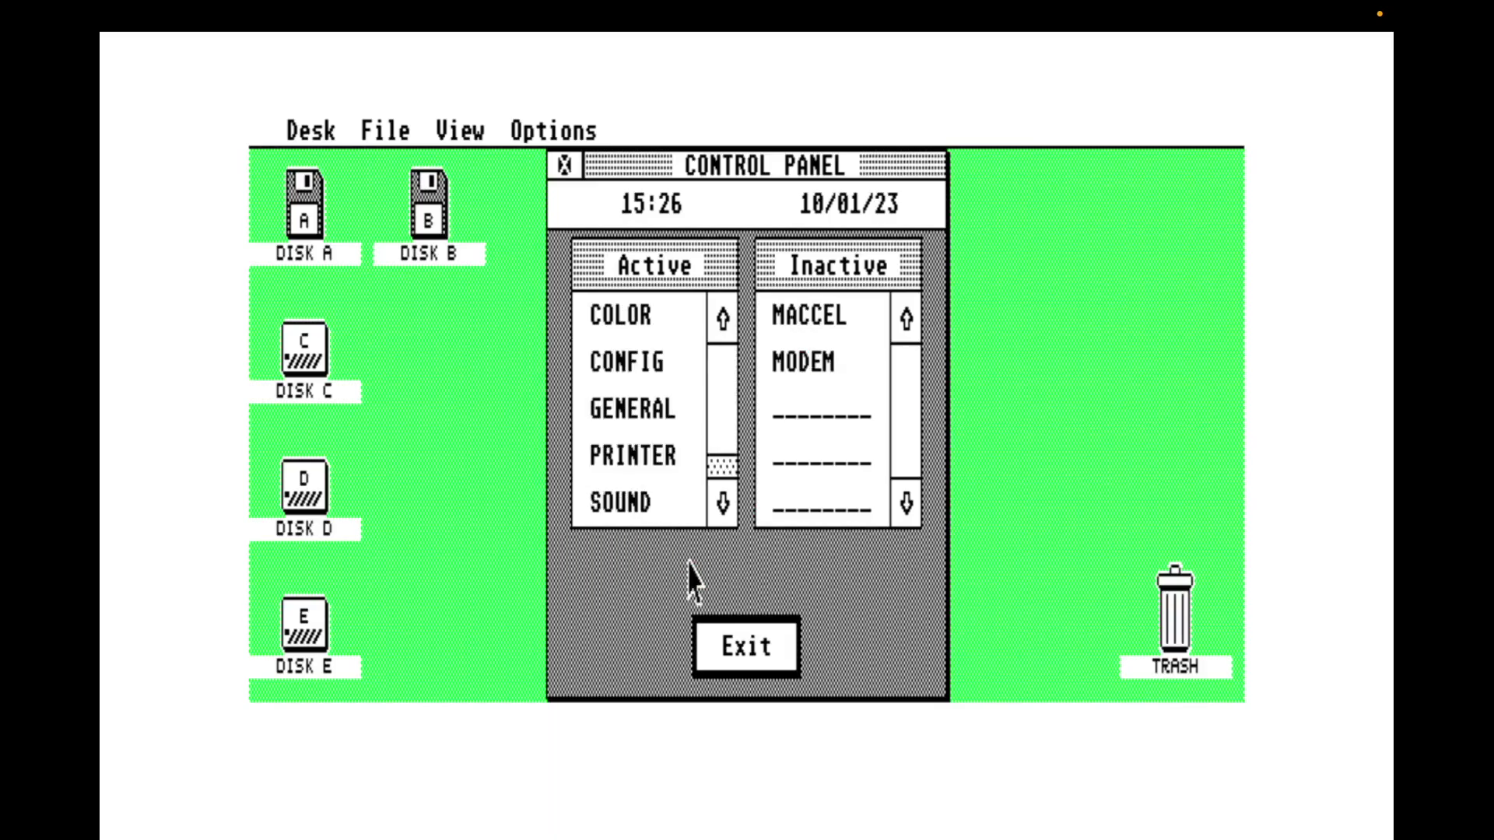
pyautogui.click(655, 470)
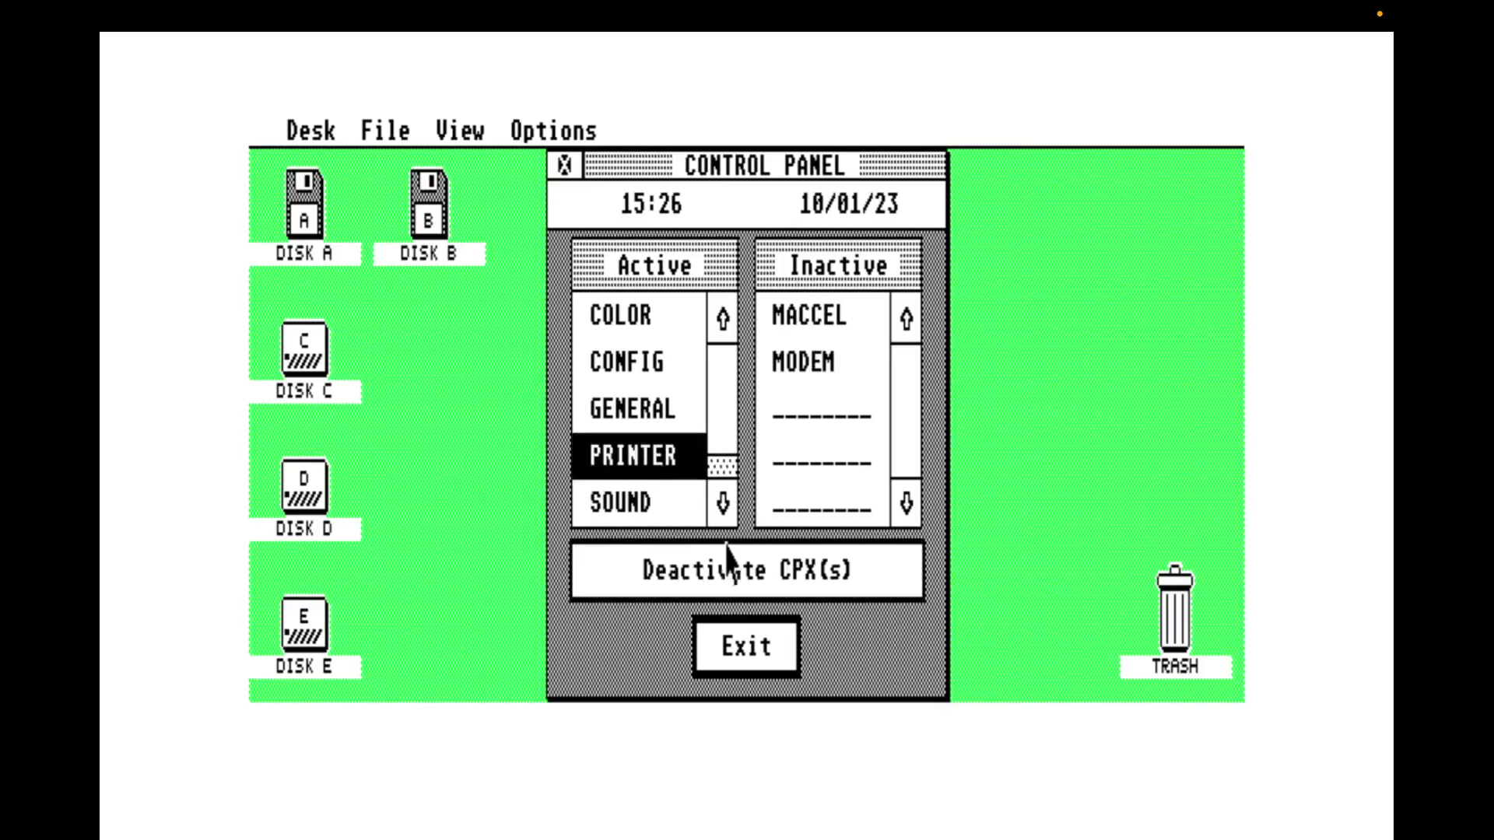
pyautogui.click(744, 582)
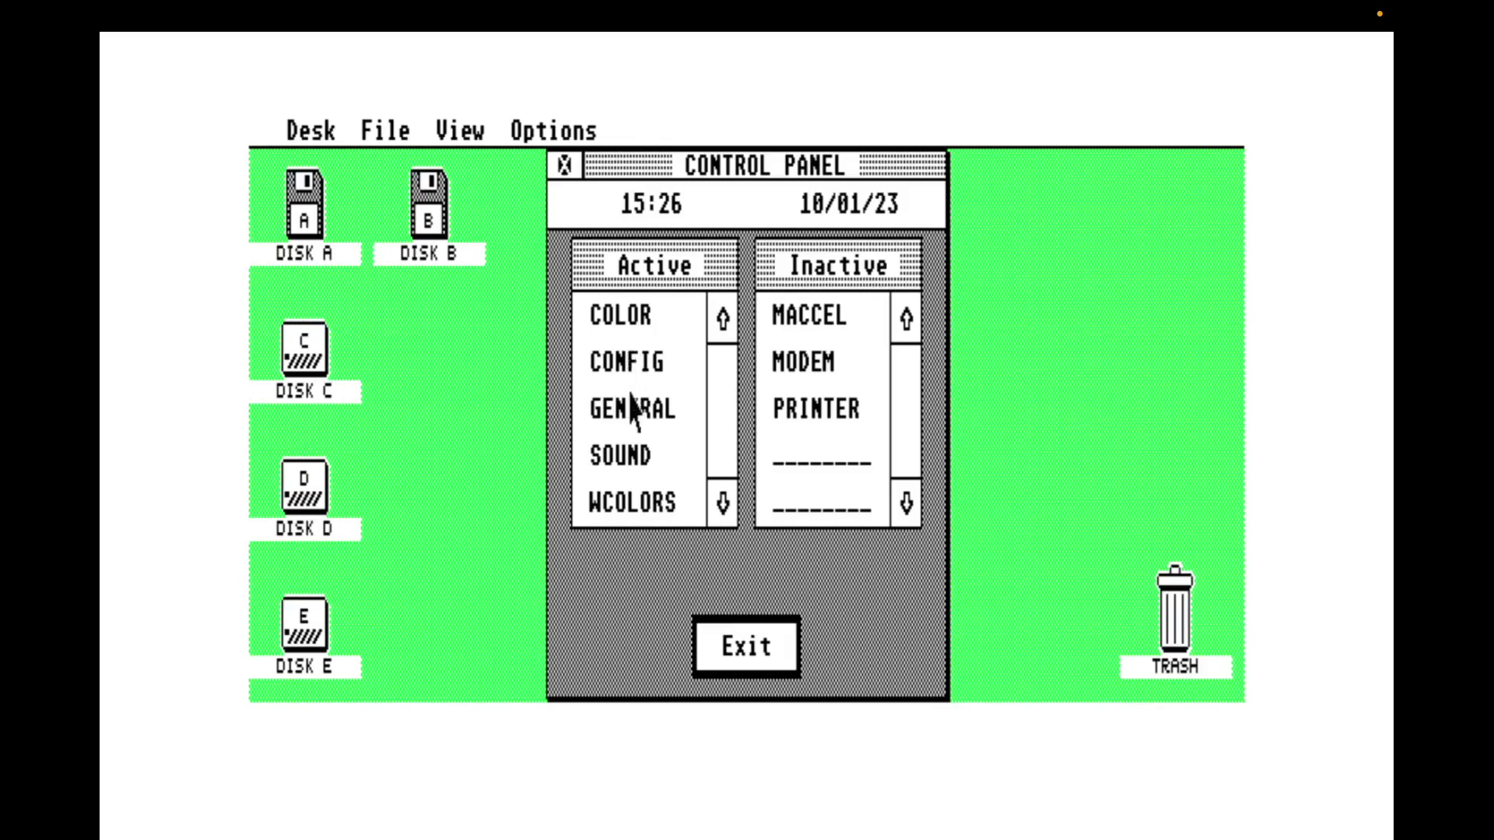
pyautogui.click(726, 644)
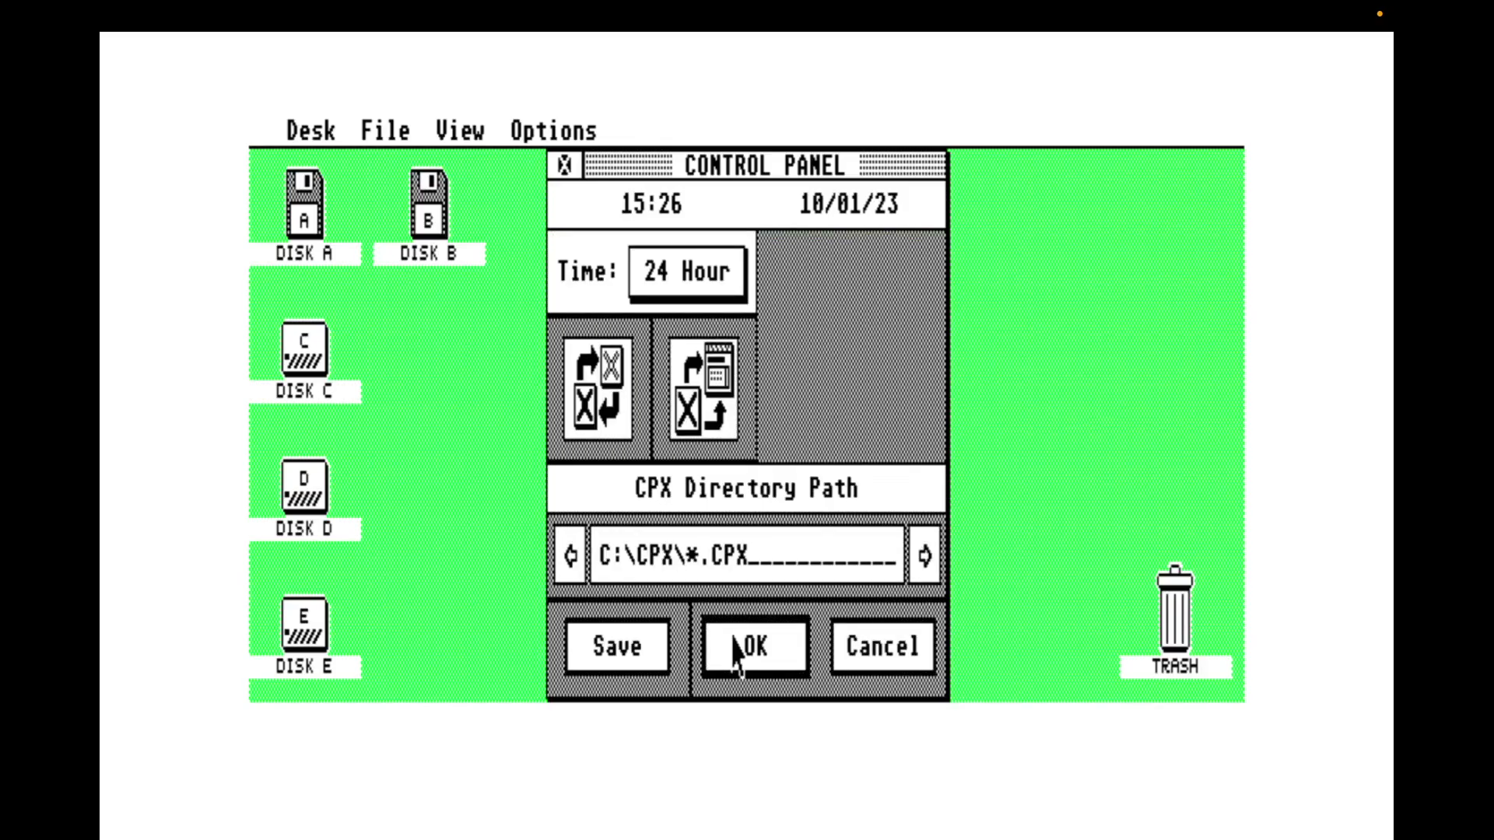
# Check in C:\CPX that MACCEL, PRINTER and MODEM are now .CPZ files, then return to Control Panel
pyautogui.doubleClick(314, 359)
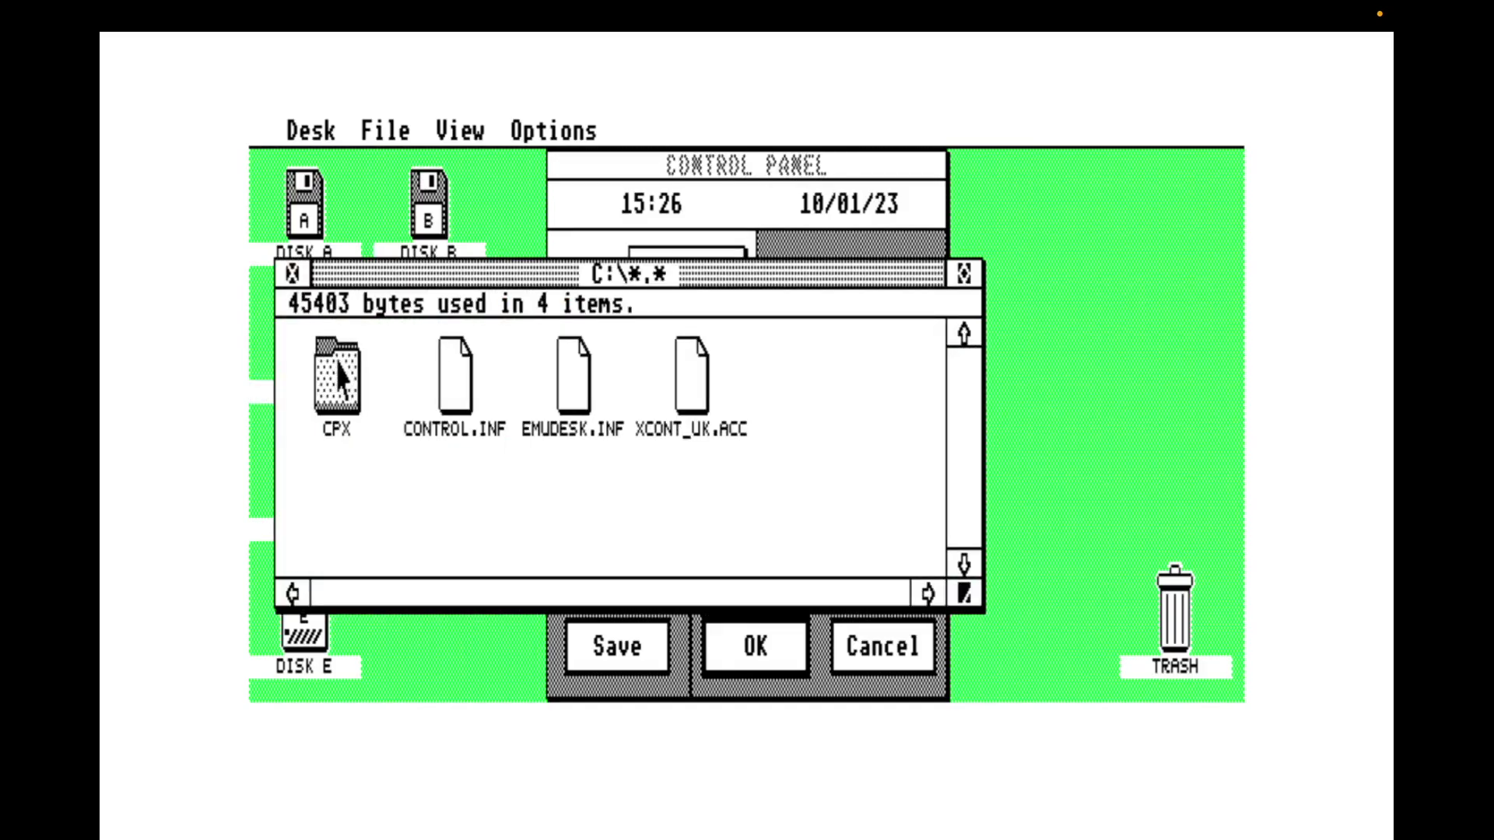
pyautogui.doubleClick(340, 379)
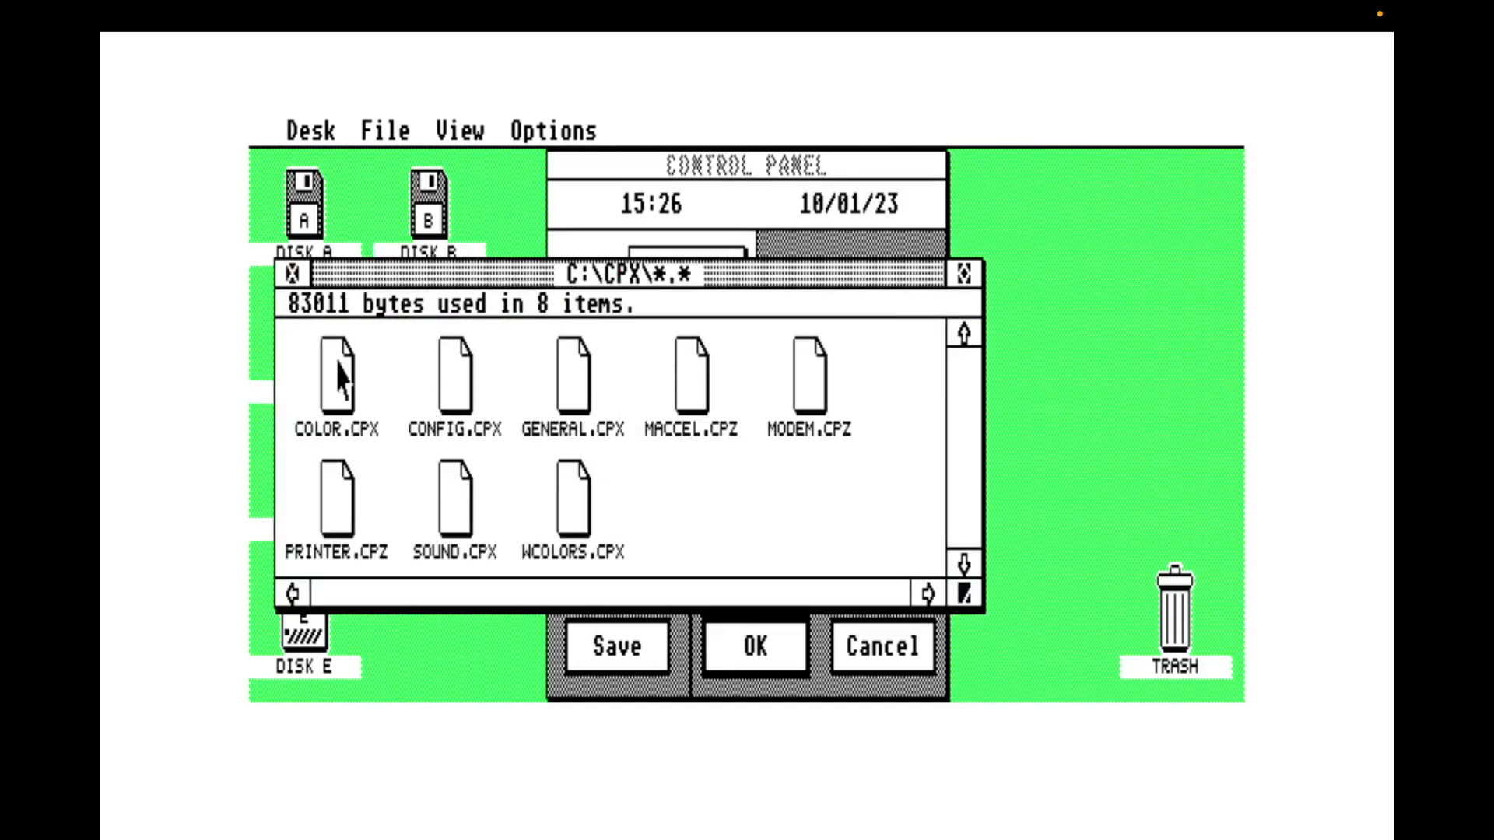
pyautogui.click(699, 410)
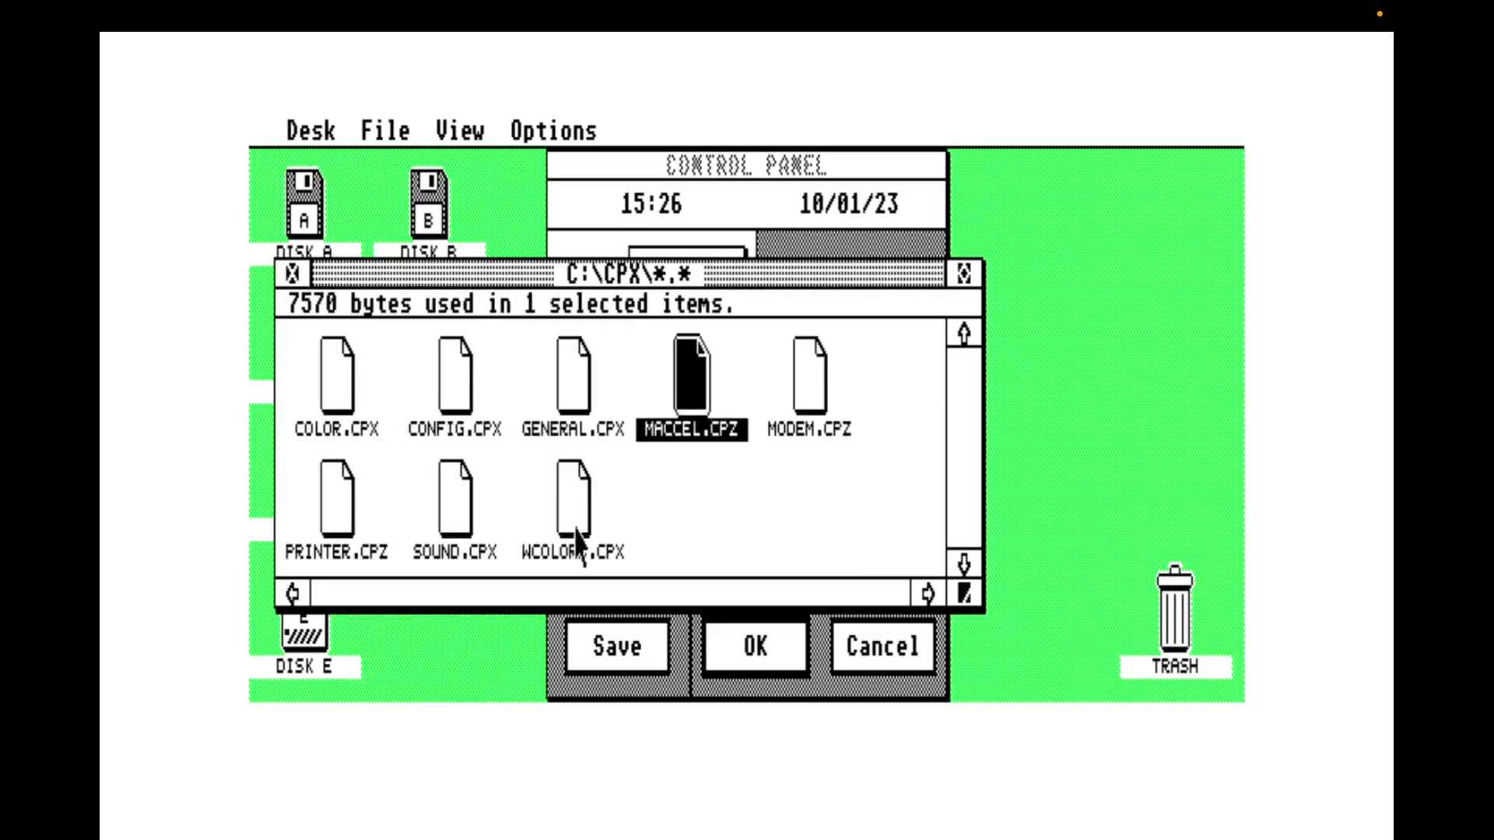
pyautogui.click(340, 521)
pyautogui.click(826, 397)
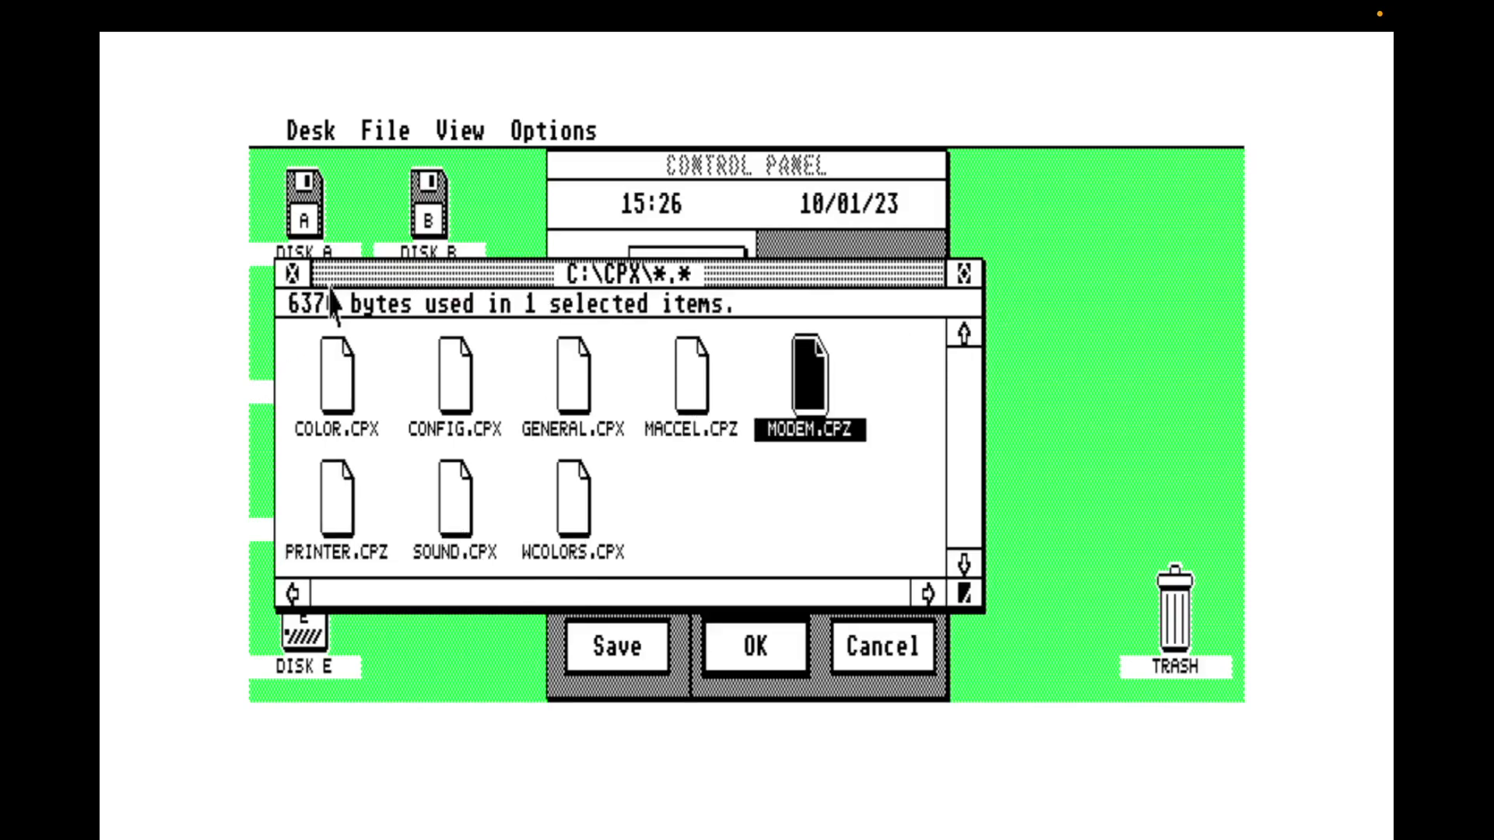
pyautogui.click(301, 280)
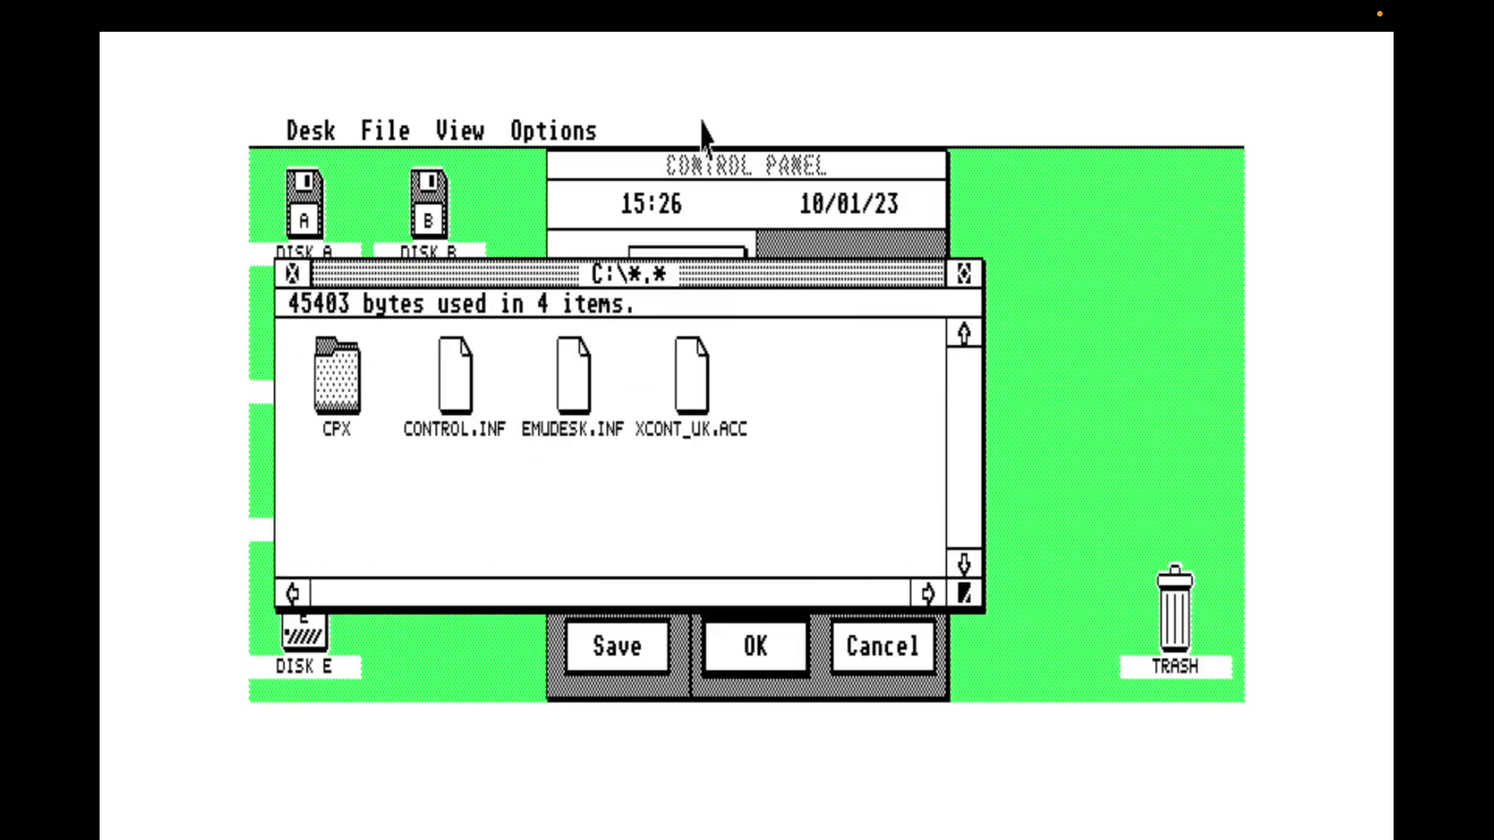
pyautogui.click(700, 195)
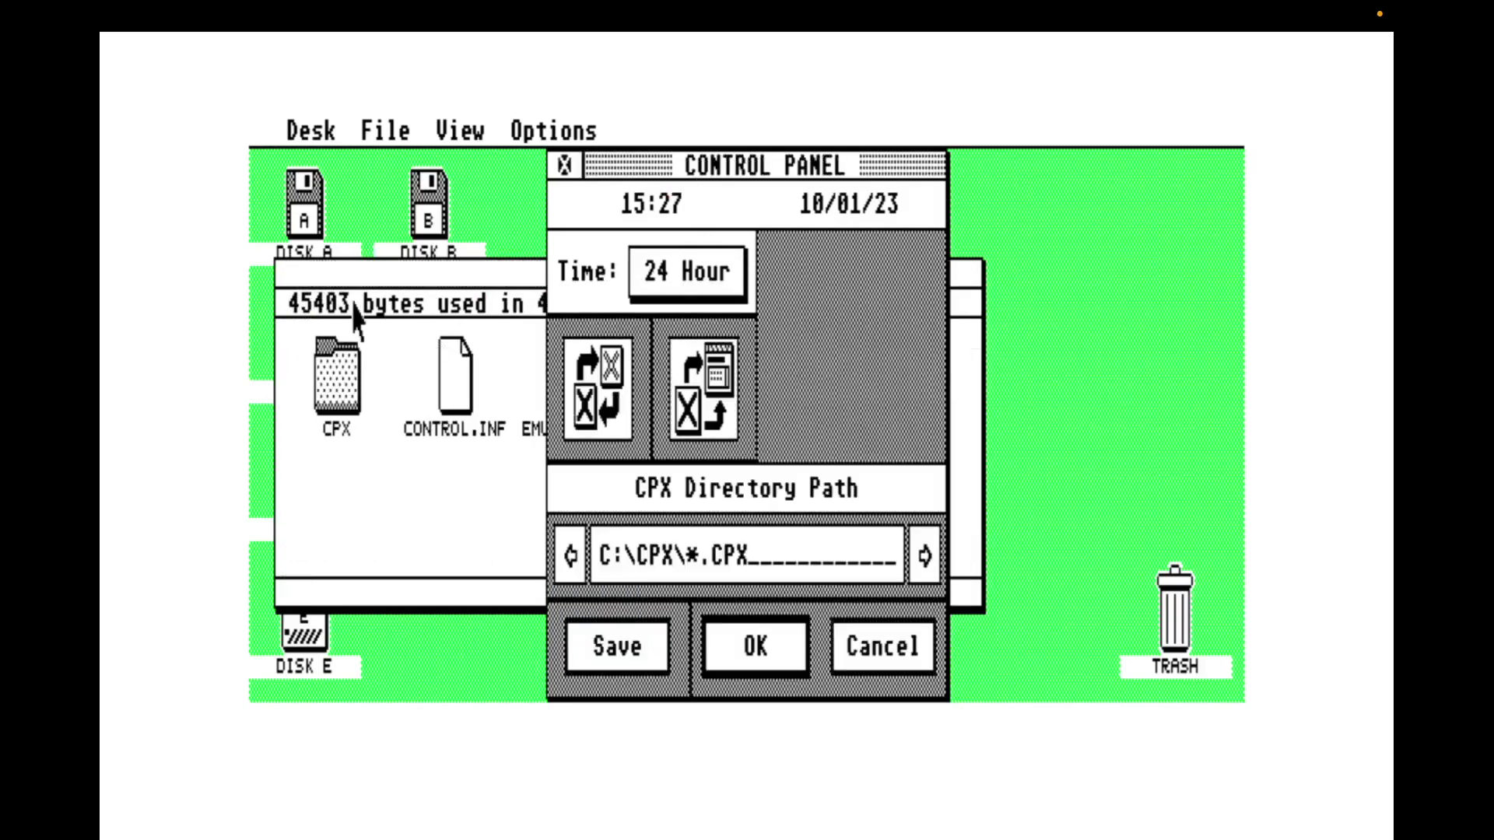
# Save the Control Panel setup as defaults and scroll the module list back to Color Setup
pyautogui.click(623, 645)
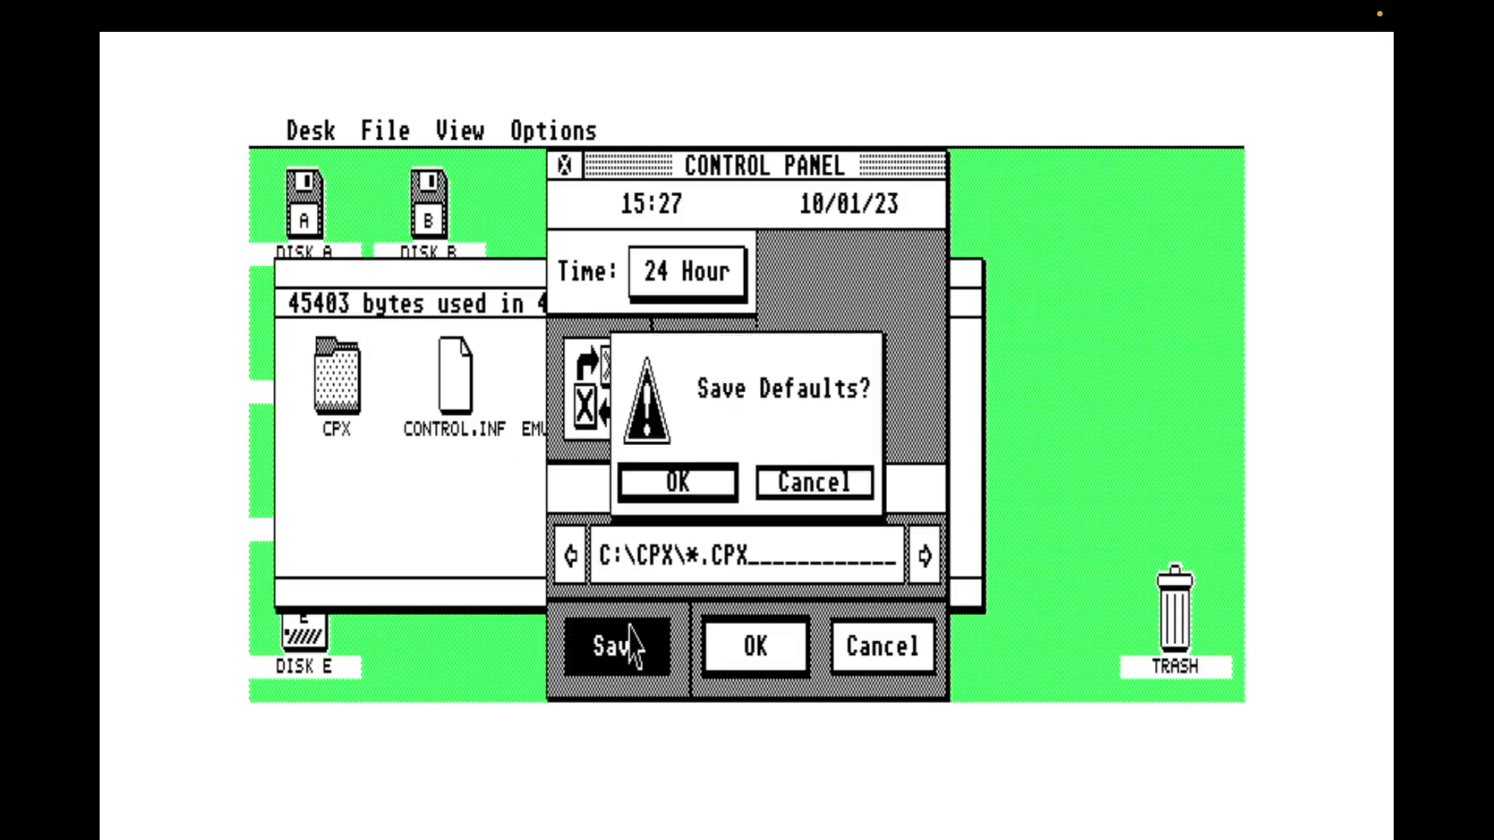
pyautogui.click(717, 483)
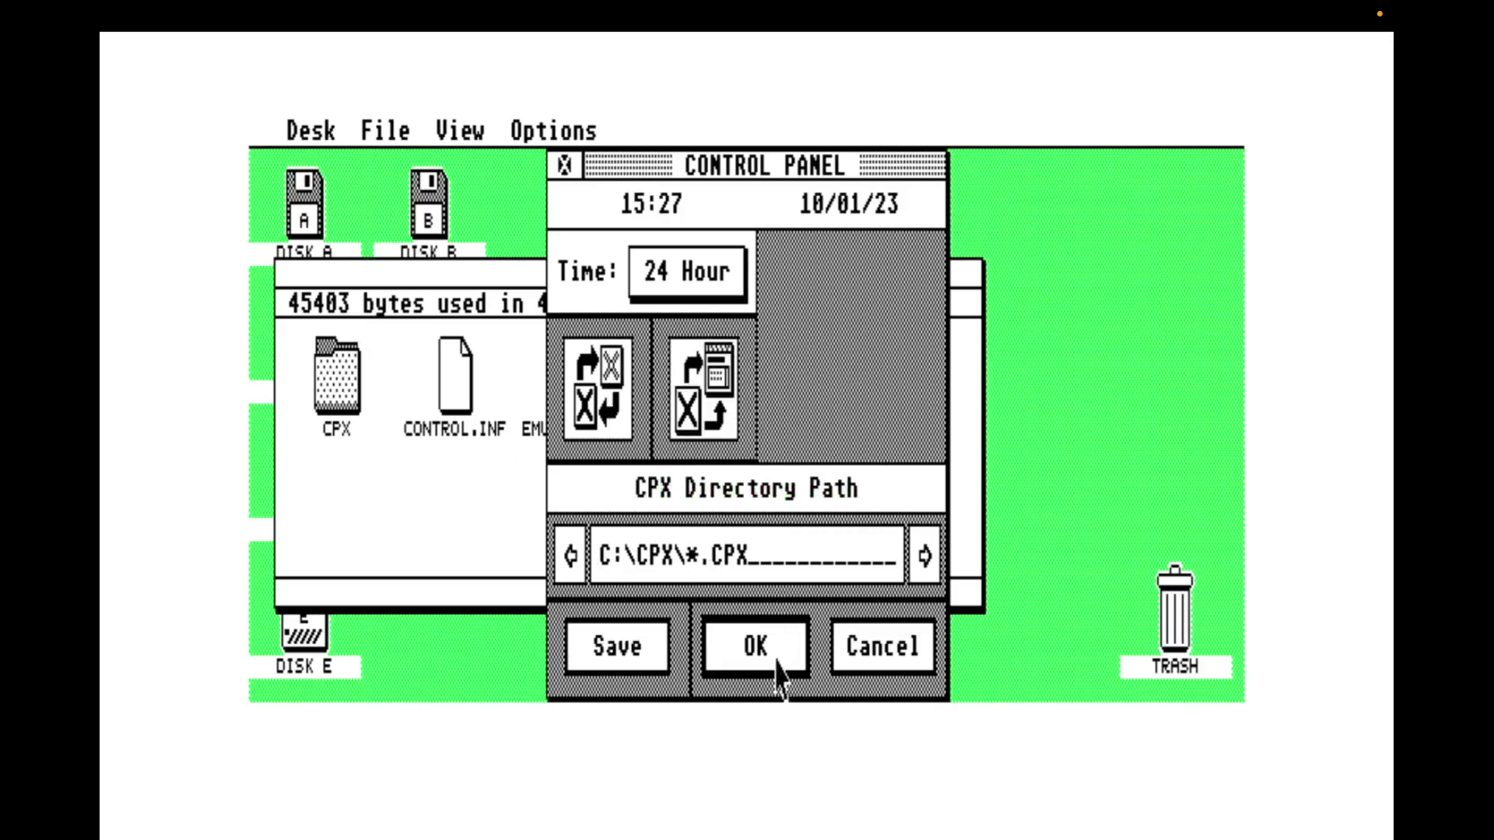
pyautogui.click(776, 666)
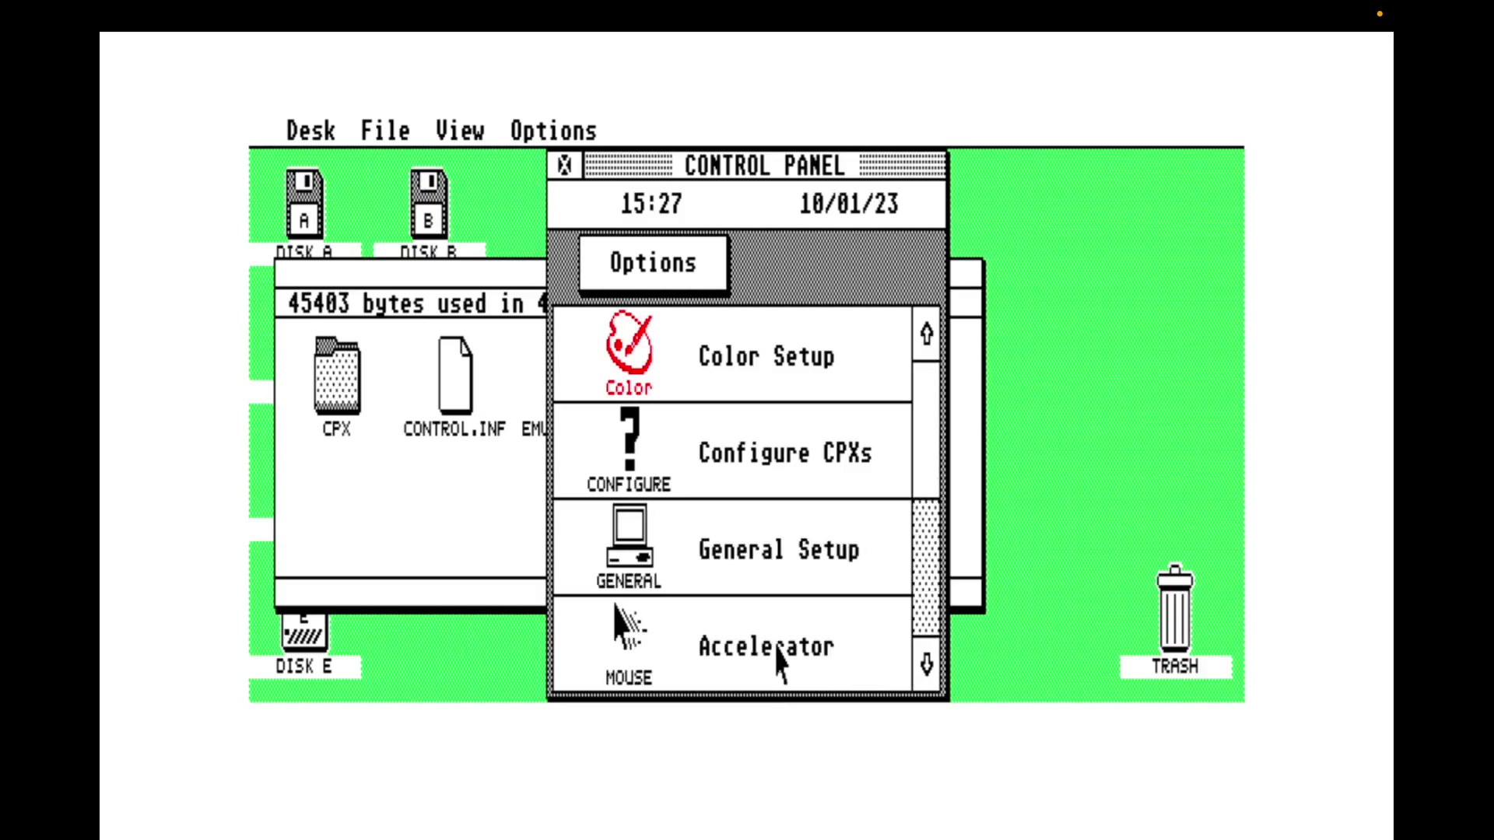
pyautogui.moveTo(924, 575); pyautogui.dragTo(925, 437)
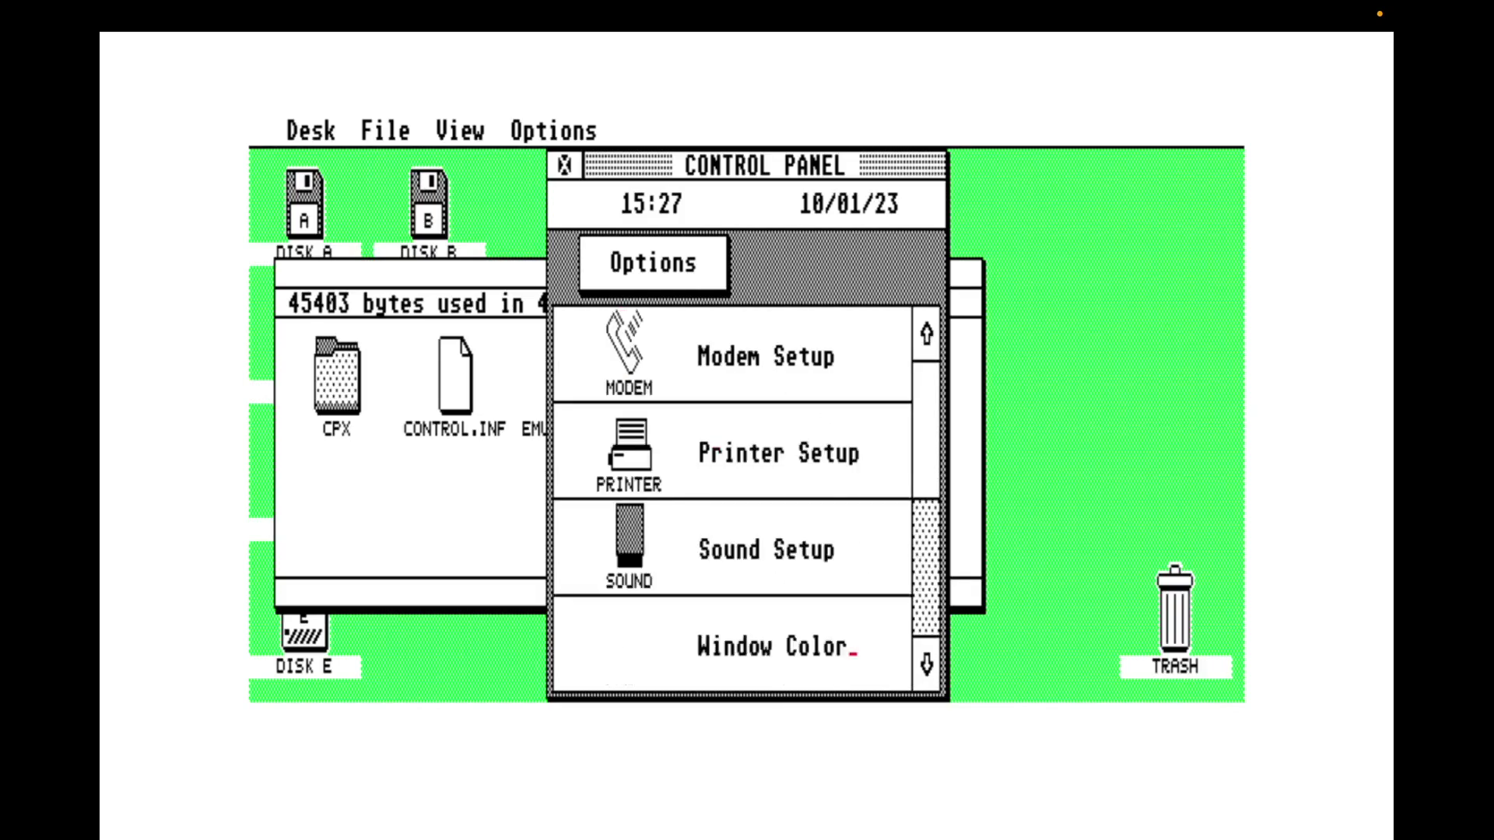
pyautogui.click(933, 416)
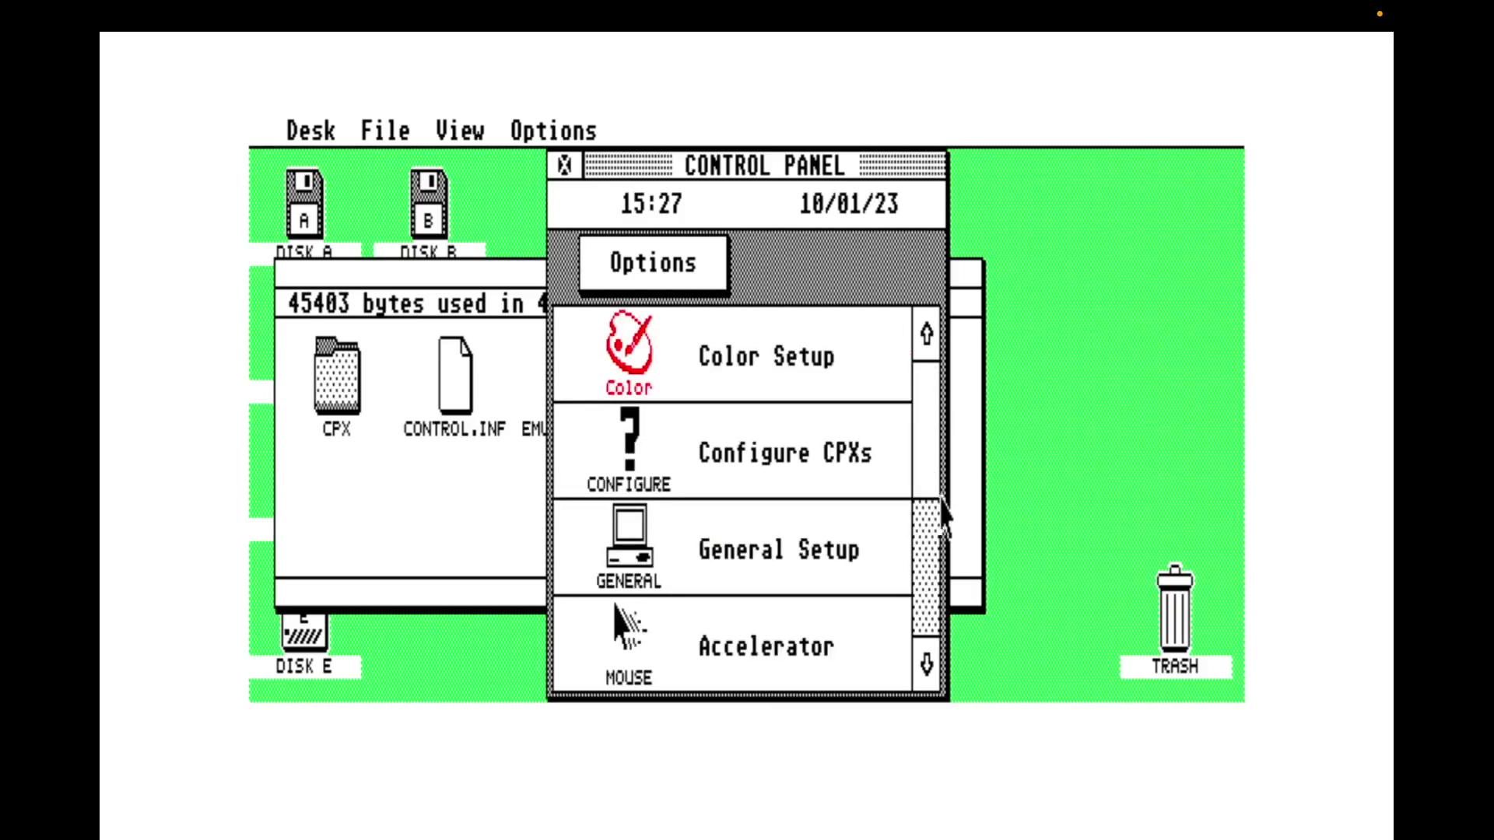
pyautogui.moveTo(935, 478); pyautogui.dragTo(931, 502)
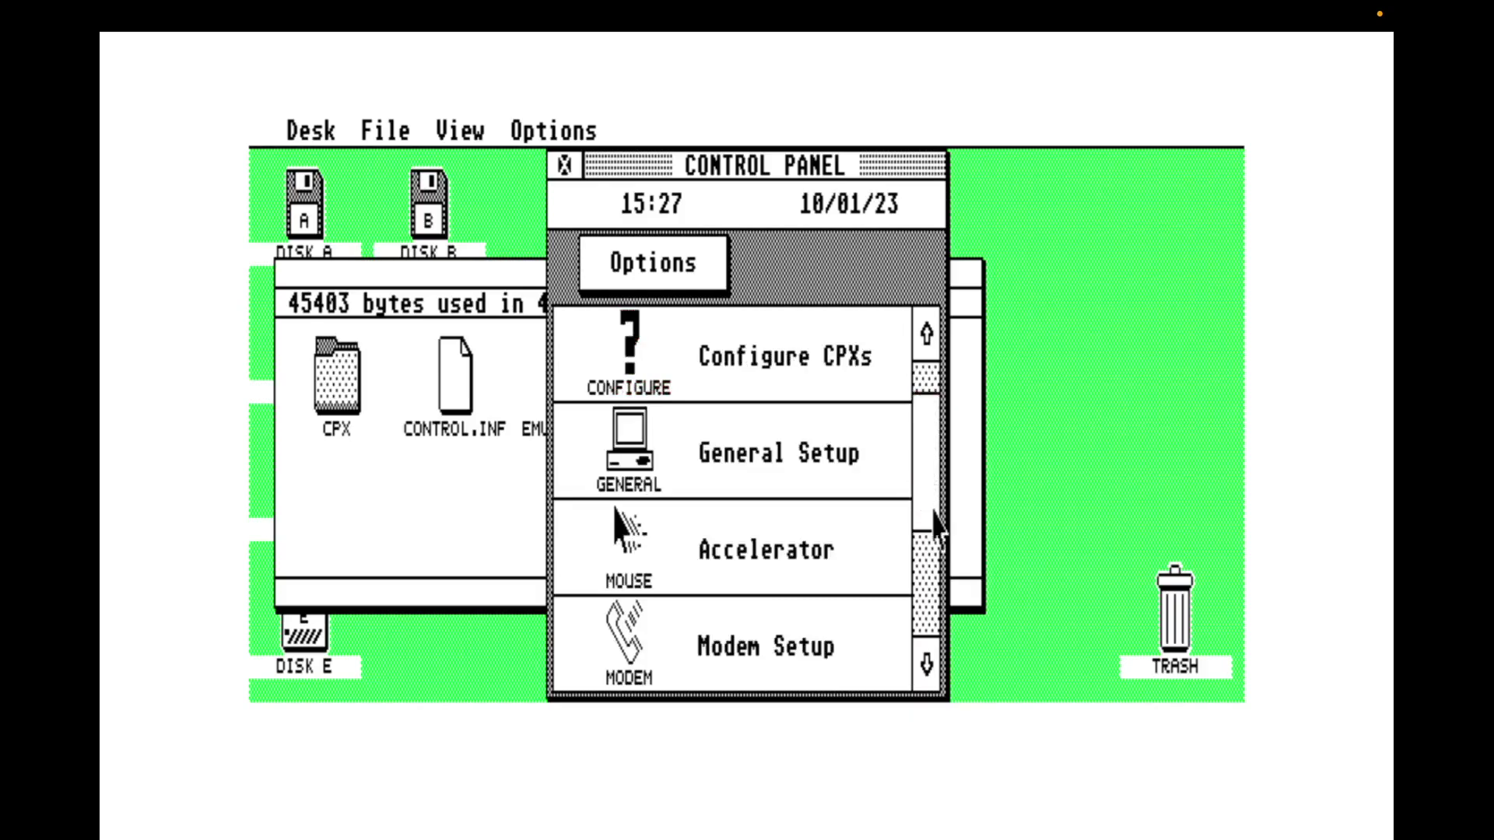
# Reload the CPX modules via Setup so Accelerator and Modem drop out of the list
pyautogui.click(625, 284)
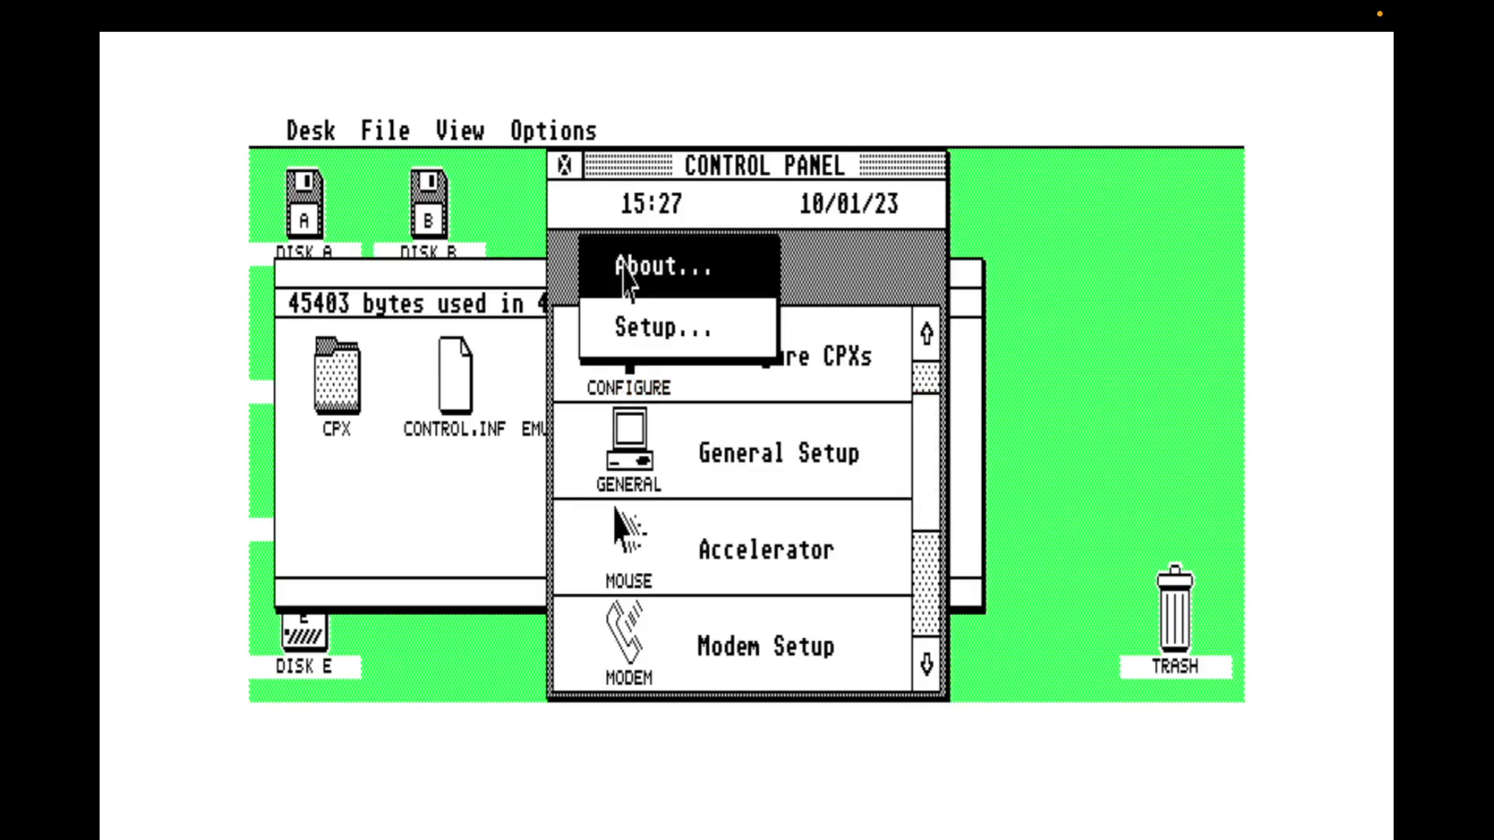
pyautogui.click(633, 342)
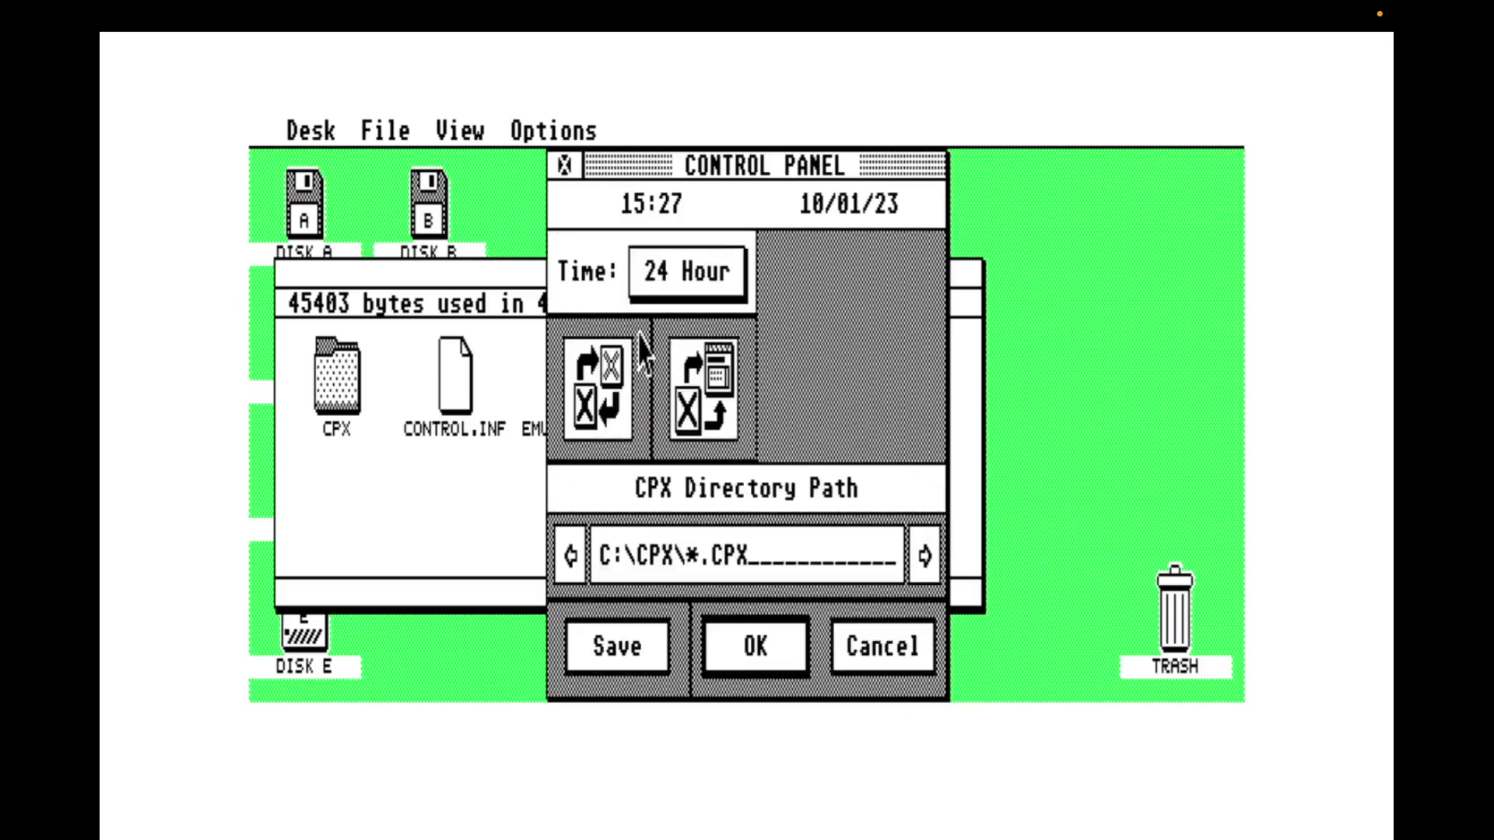
pyautogui.click(727, 397)
pyautogui.click(699, 491)
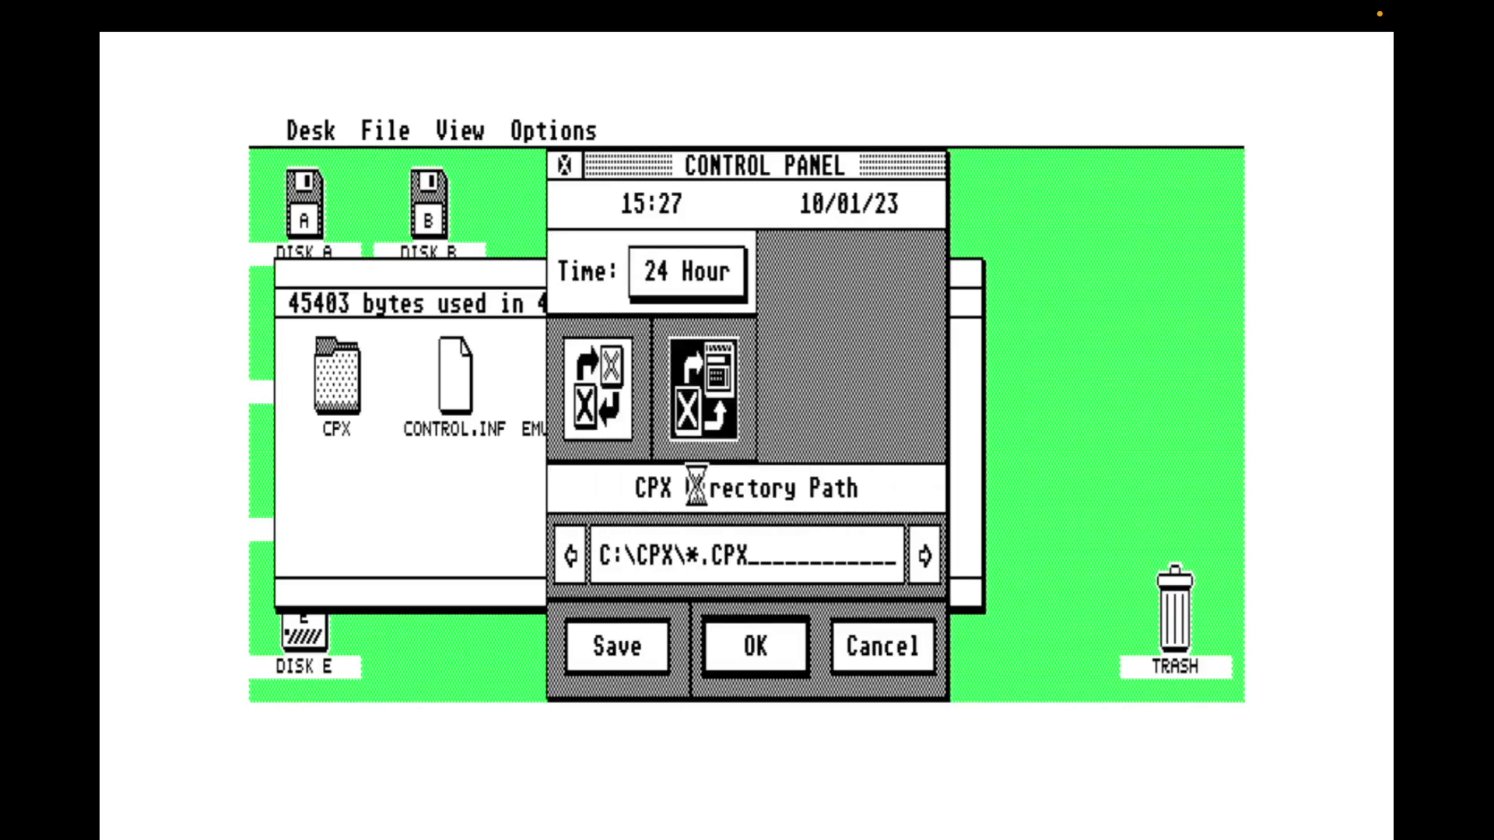
pyautogui.click(769, 650)
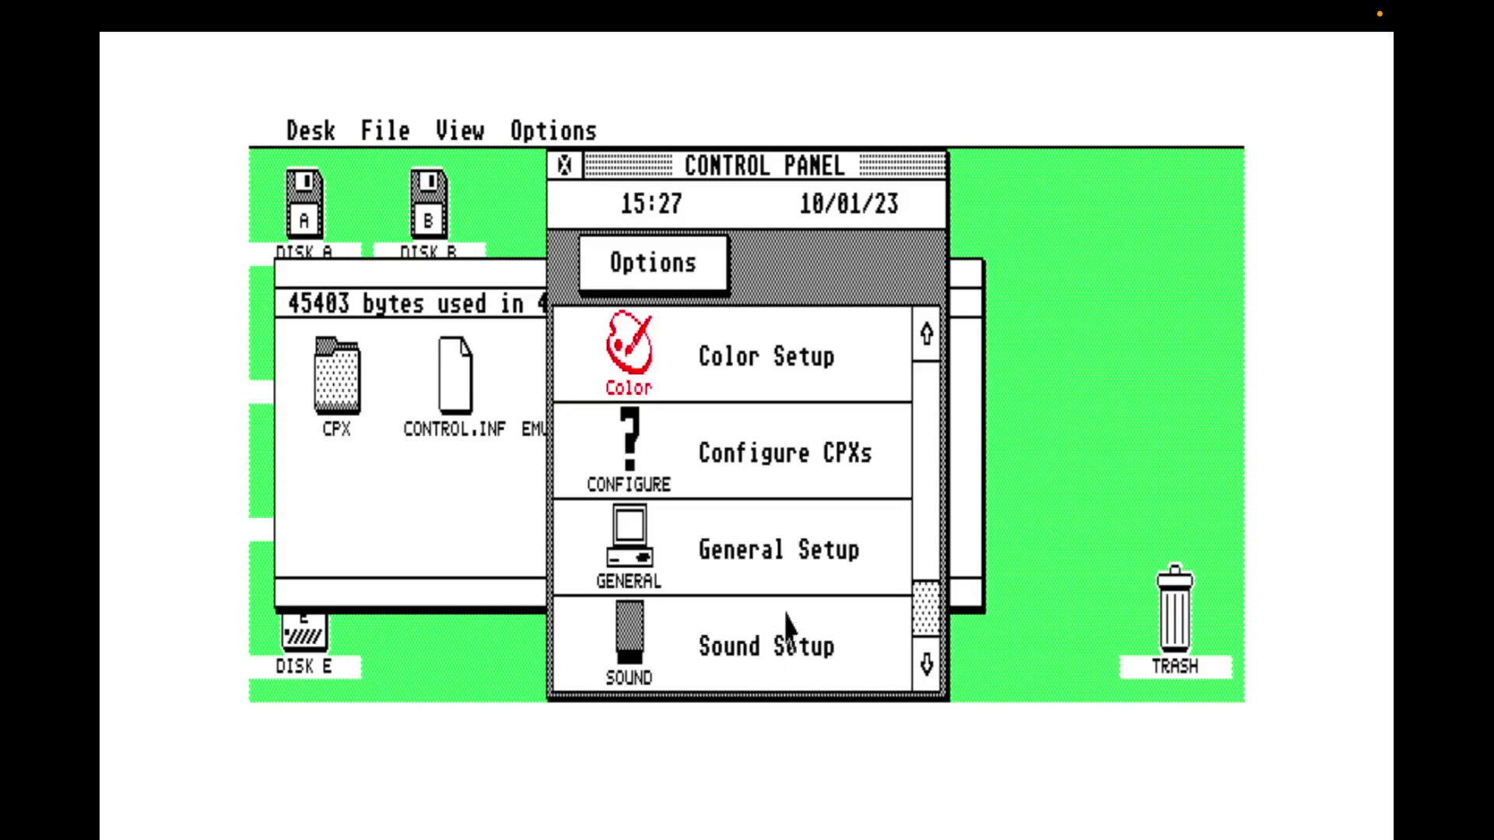
# Open the Color Setup module's CPX Options and edit the end of its title, typing 'up'
pyautogui.click(927, 574)
pyautogui.moveTo(927, 607); pyautogui.dragTo(926, 389)
pyautogui.click(924, 554)
pyautogui.doubleClick(776, 476)
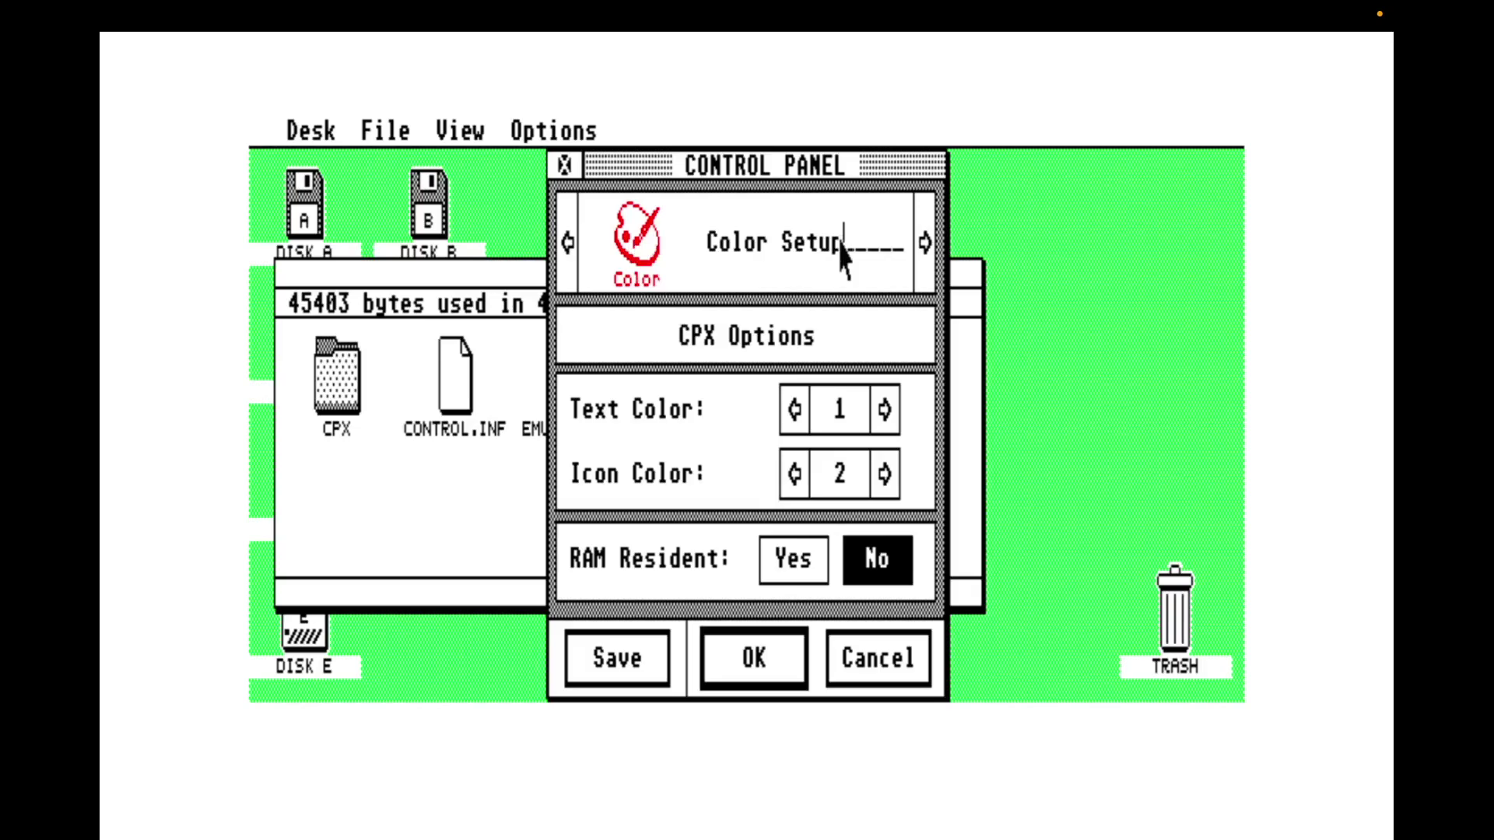
pyautogui.press('BackSpace')
pyautogui.press('BackSpace')
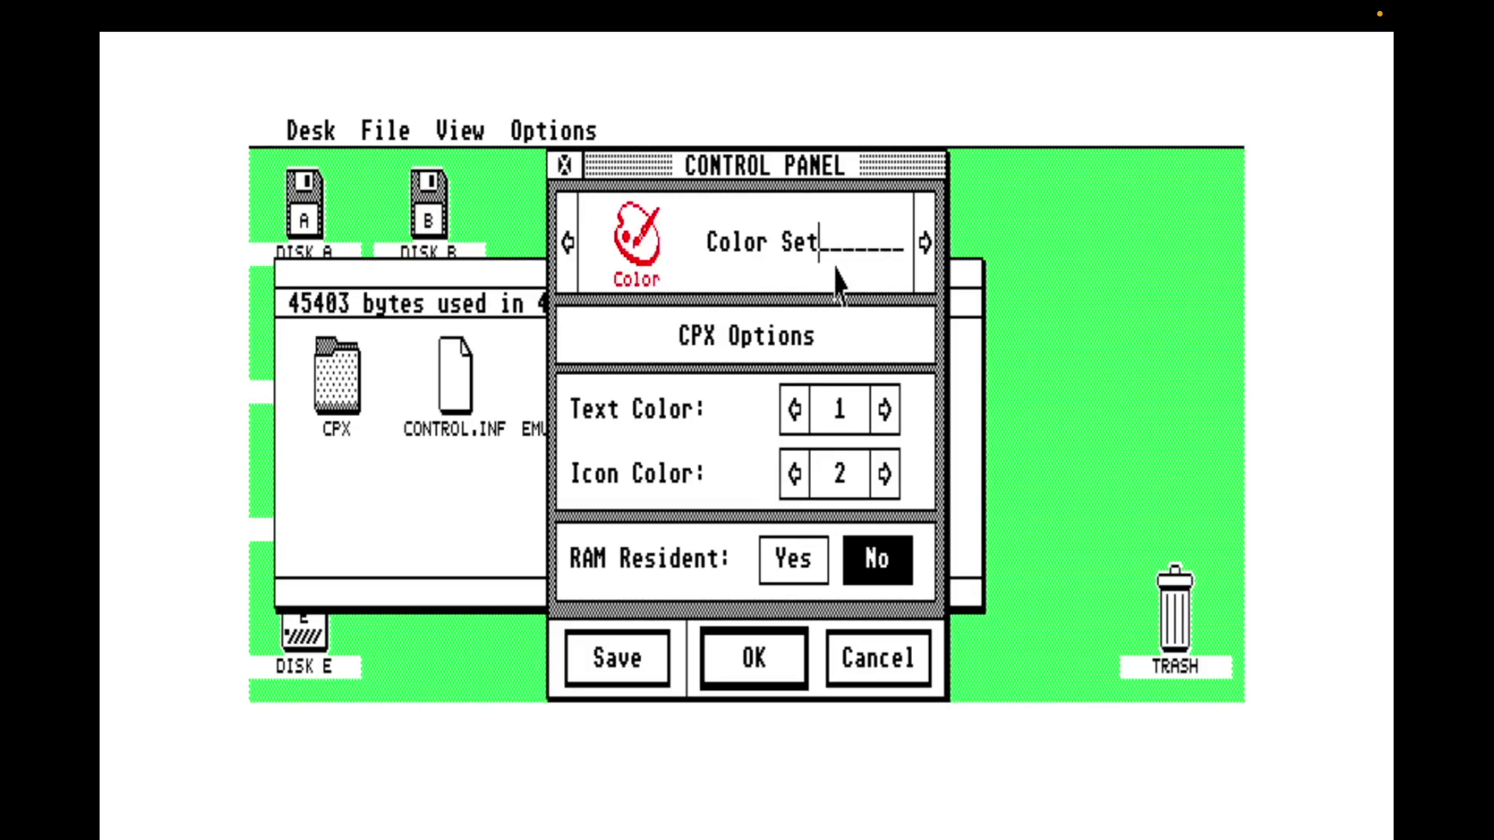
pyautogui.write('tins')
pyautogui.press('BackSpace')
pyautogui.press('BackSpace')
pyautogui.press('BackSpace')
pyautogui.press('BackSpace')
pyautogui.write('up')
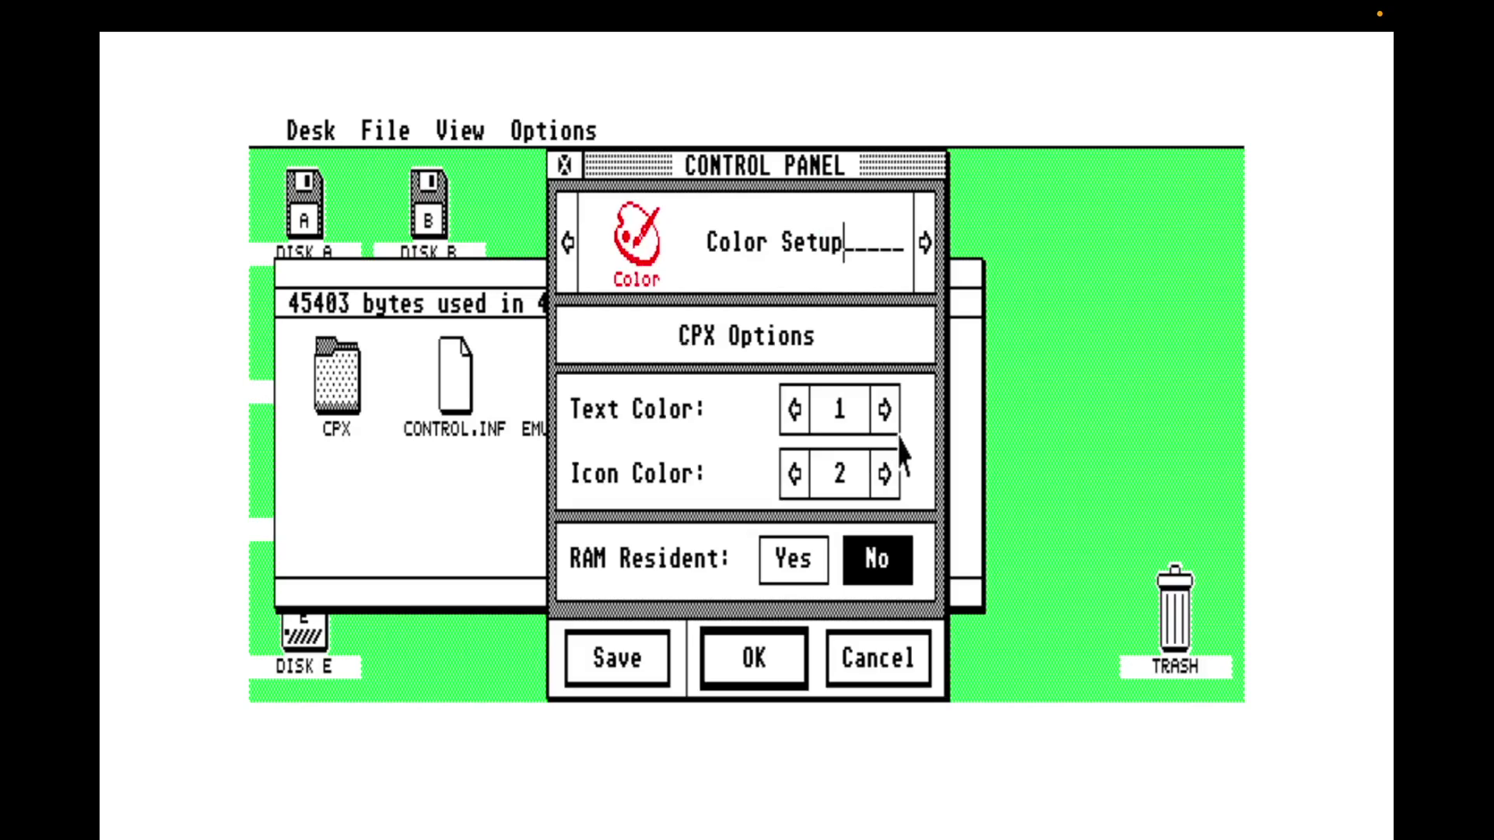
# Set Text Color 1 and Icon Color 1, then save these as the defaults
pyautogui.click(885, 409)
pyautogui.click(885, 409)
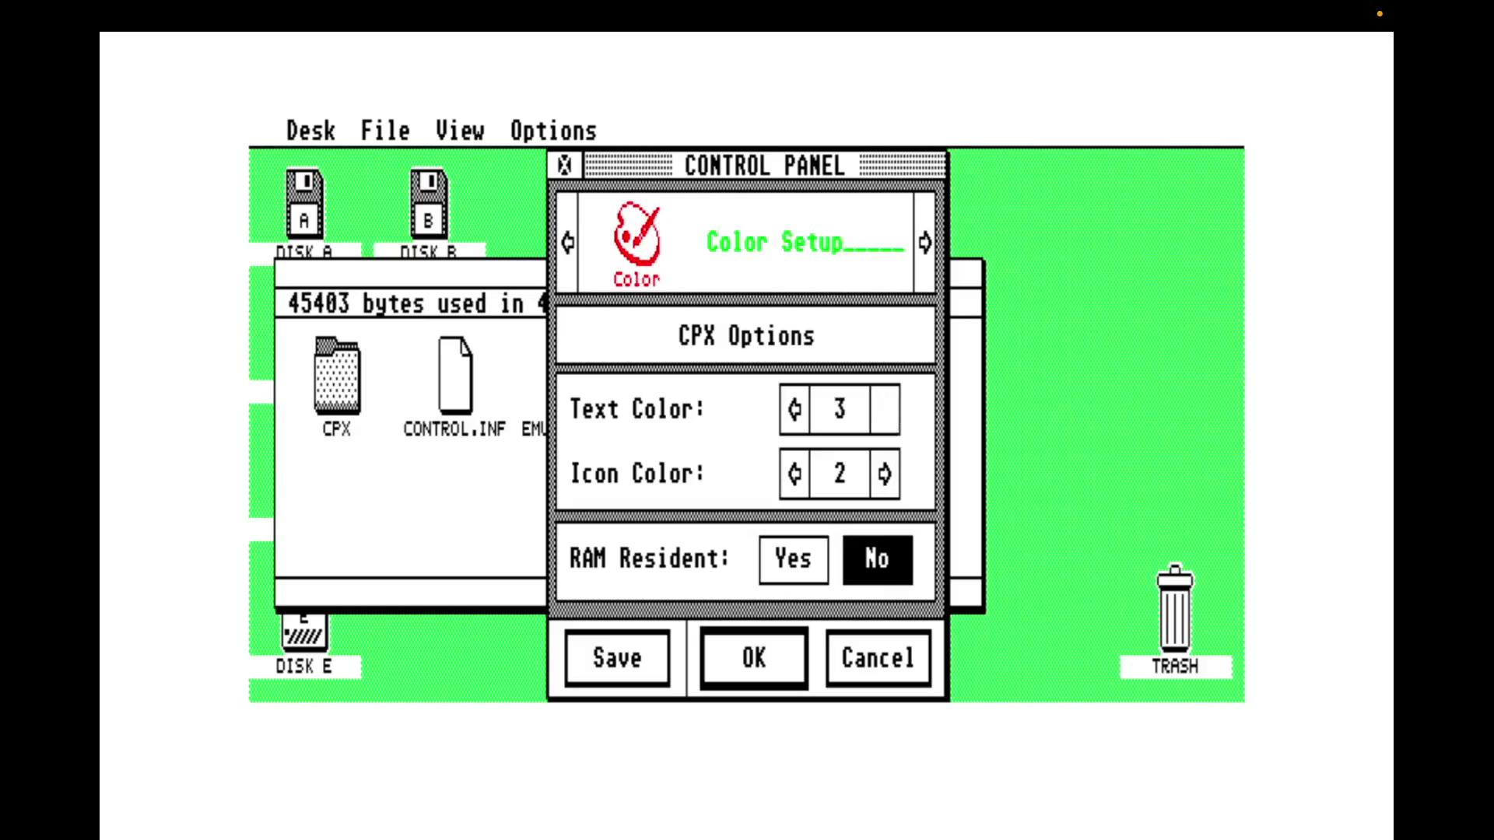
pyautogui.click(795, 410)
pyautogui.click(794, 411)
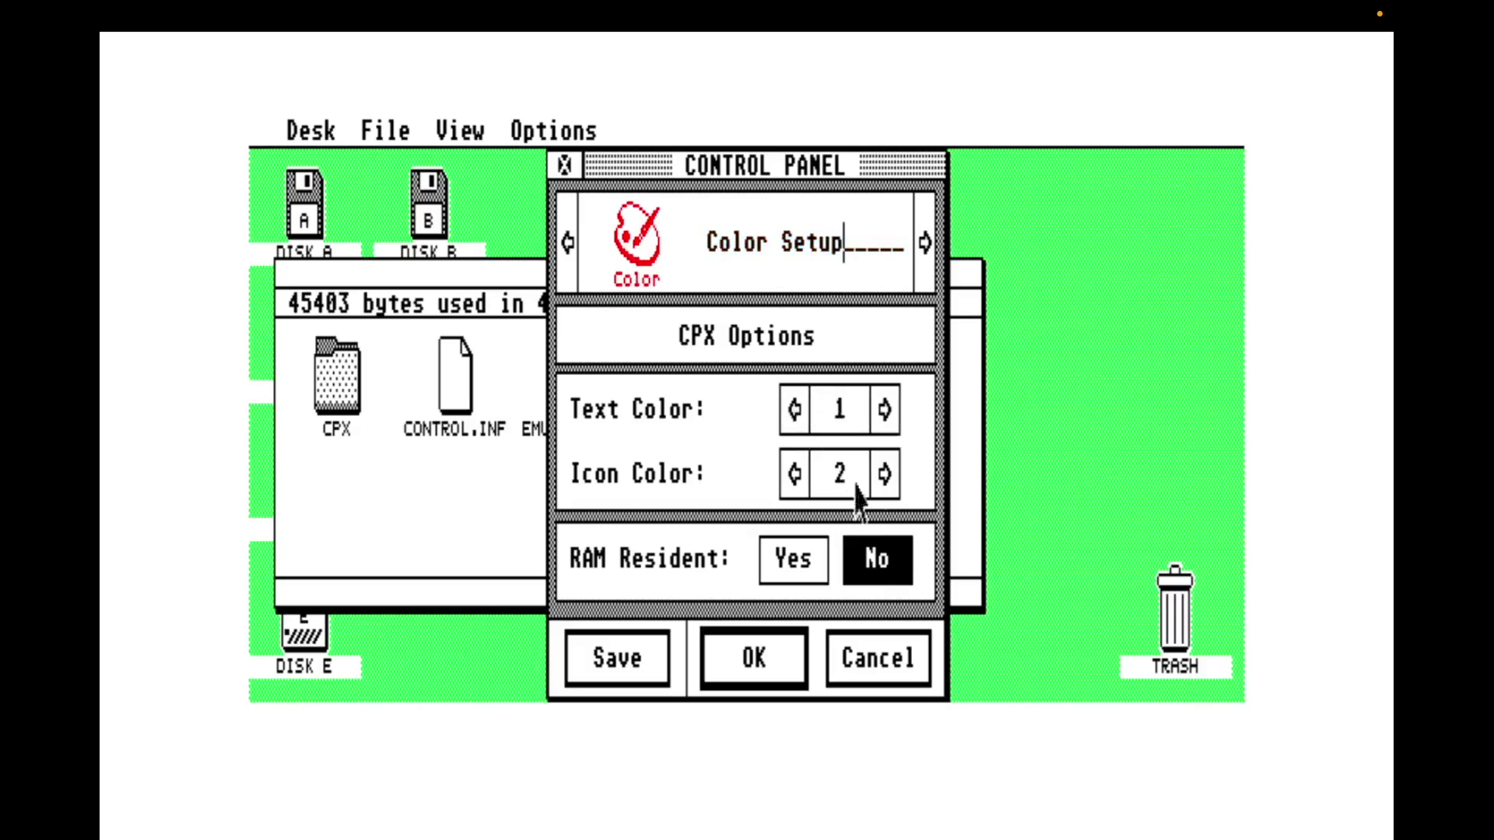
pyautogui.click(885, 476)
pyautogui.click(885, 475)
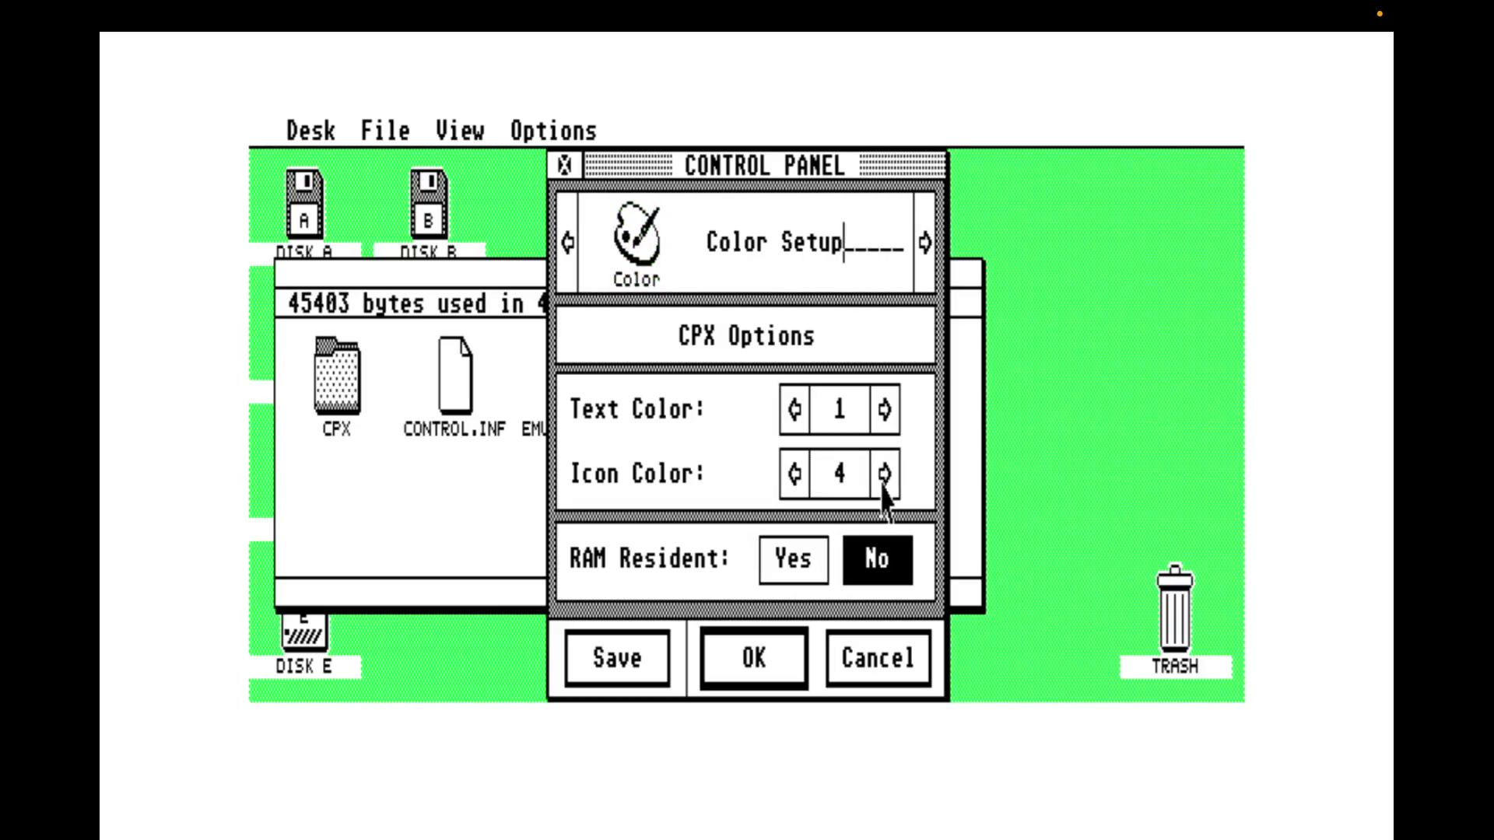
pyautogui.click(795, 473)
pyautogui.click(794, 473)
pyautogui.click(795, 473)
pyautogui.click(623, 657)
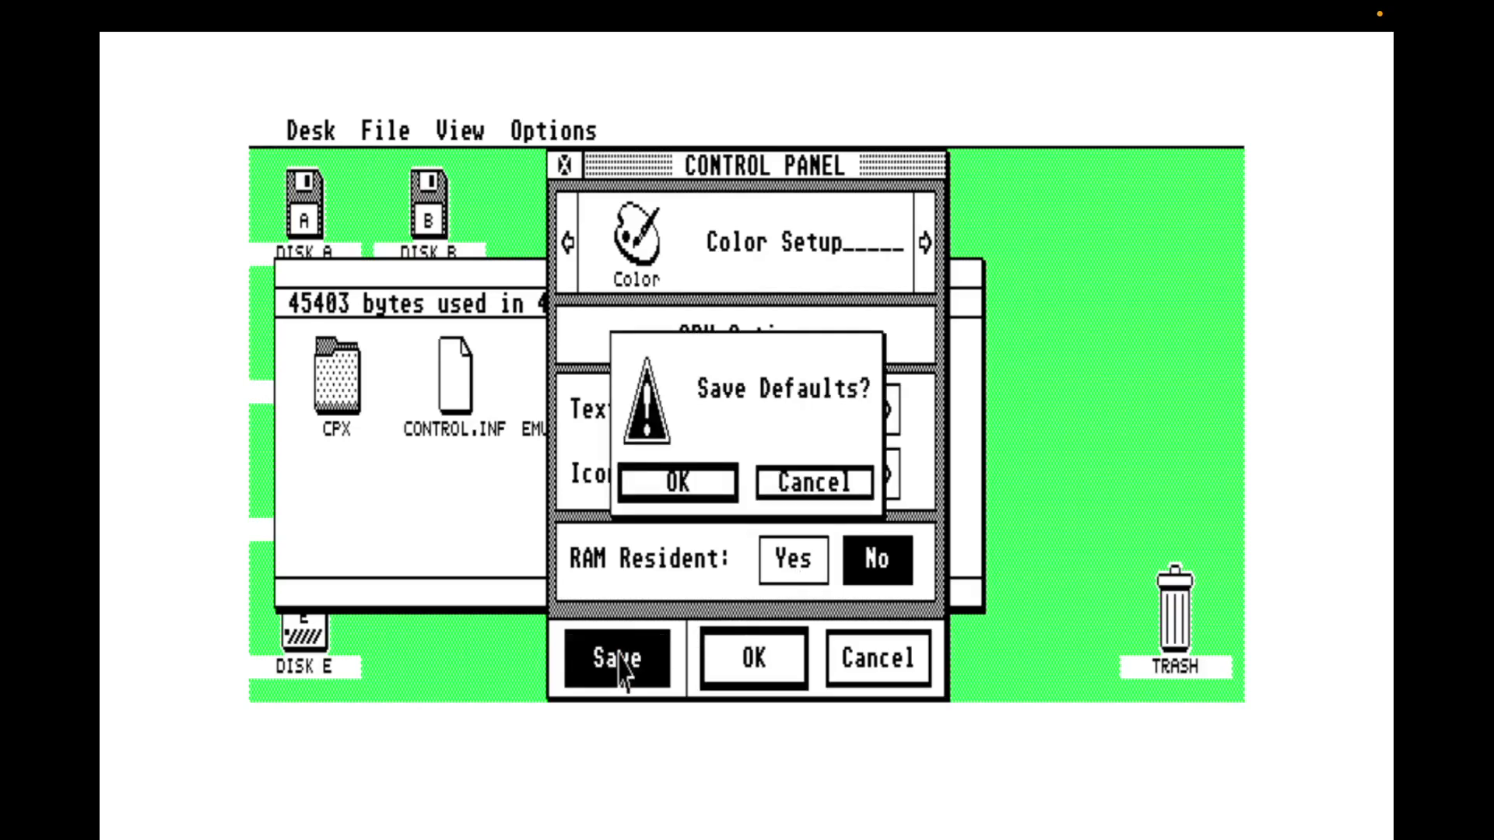
pyautogui.click(691, 490)
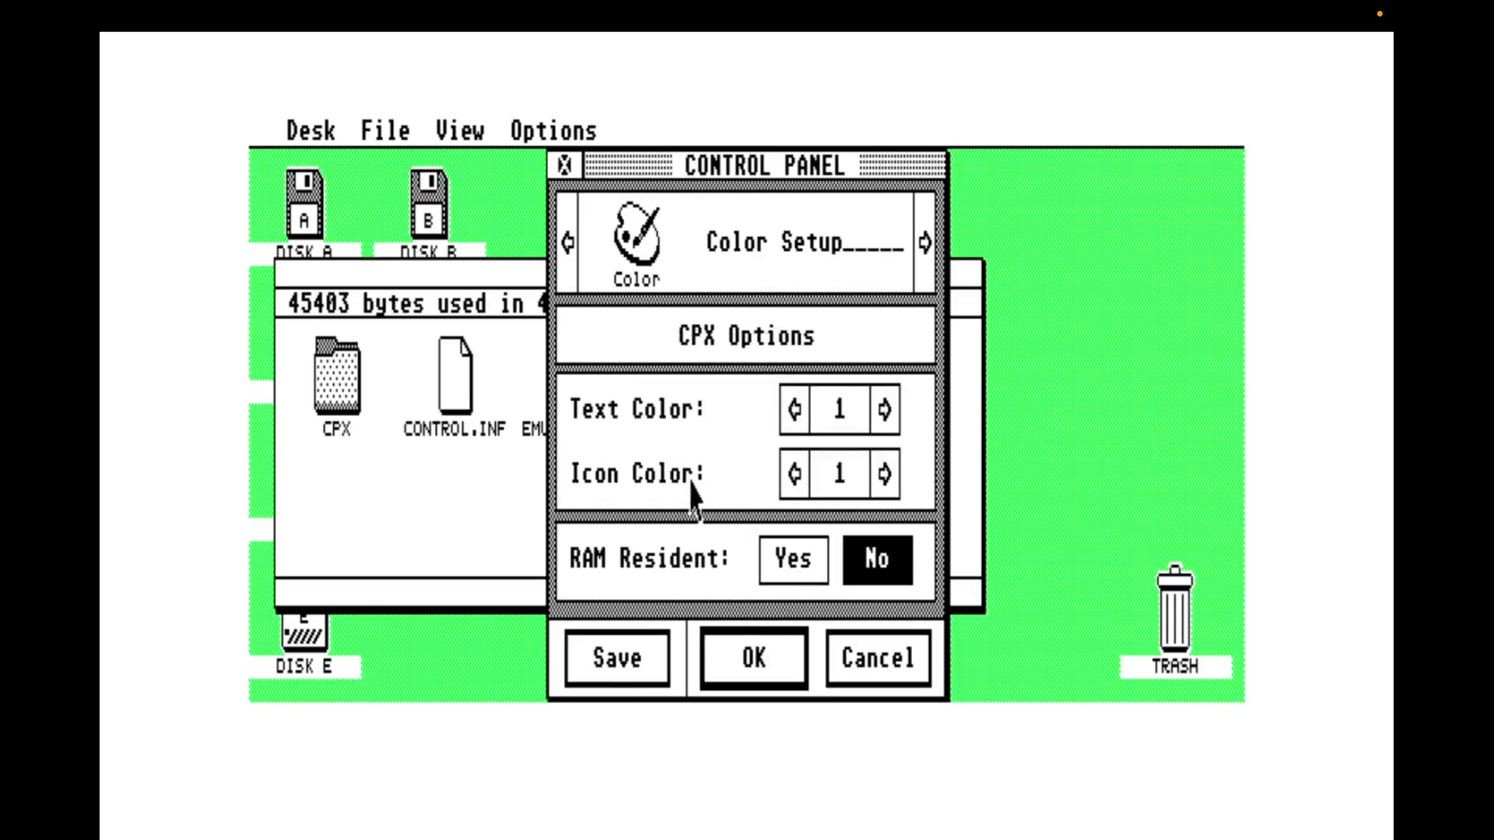
# Return to the module list, then open General Setup and cancel it without changes
pyautogui.click(769, 665)
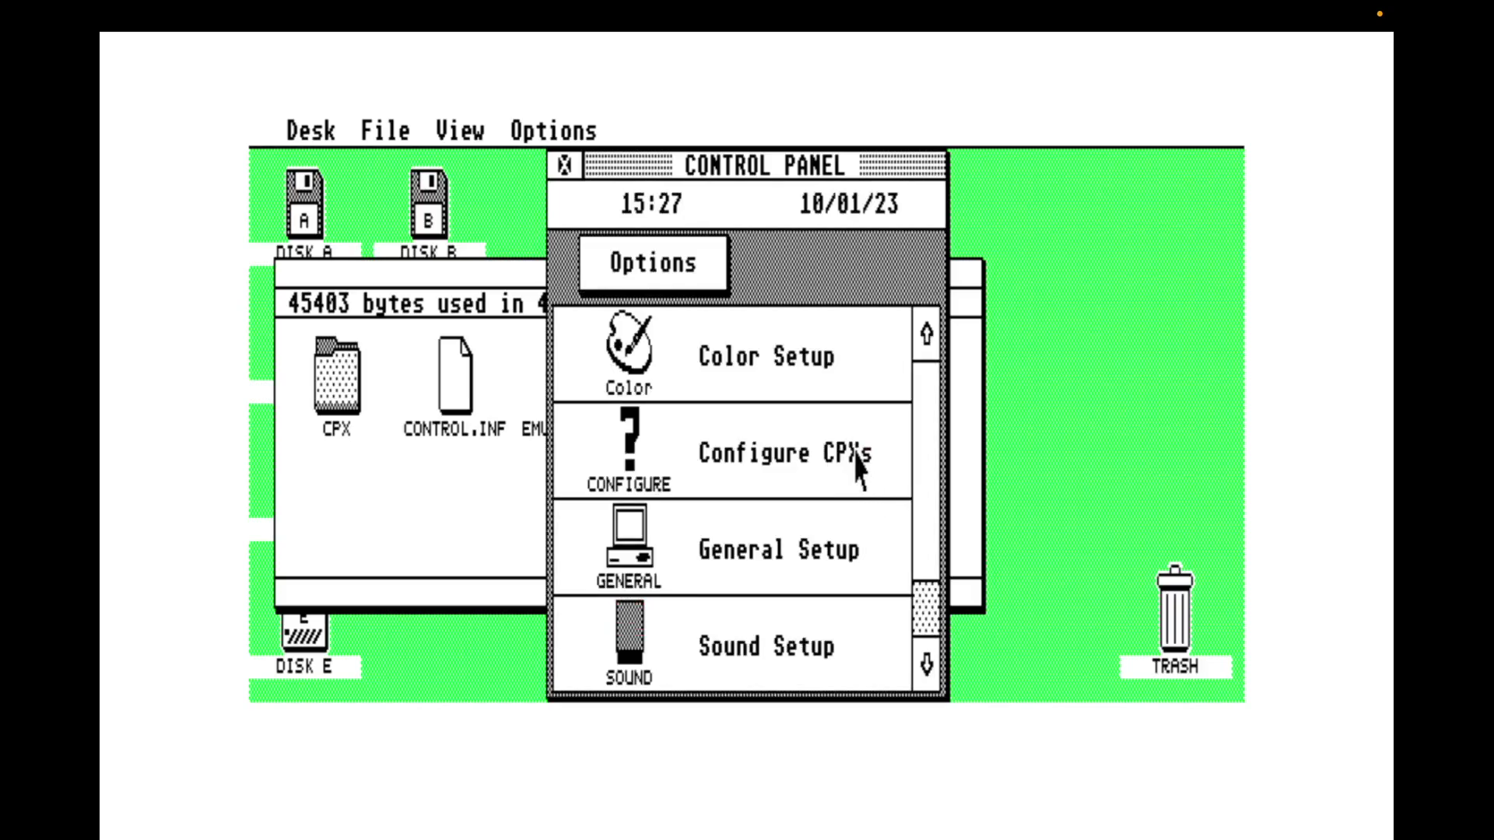
pyautogui.doubleClick(832, 548)
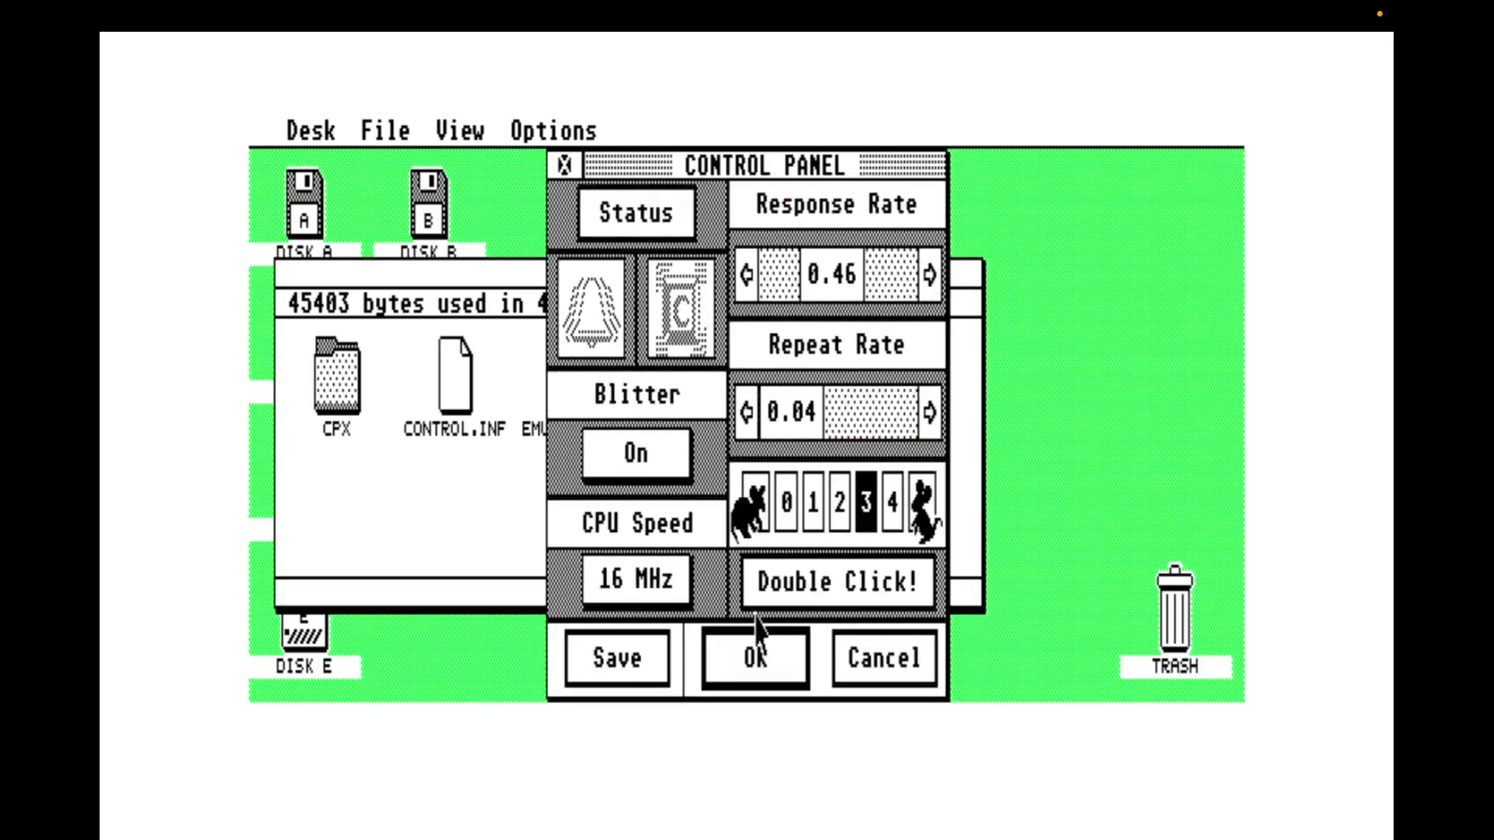
pyautogui.click(860, 665)
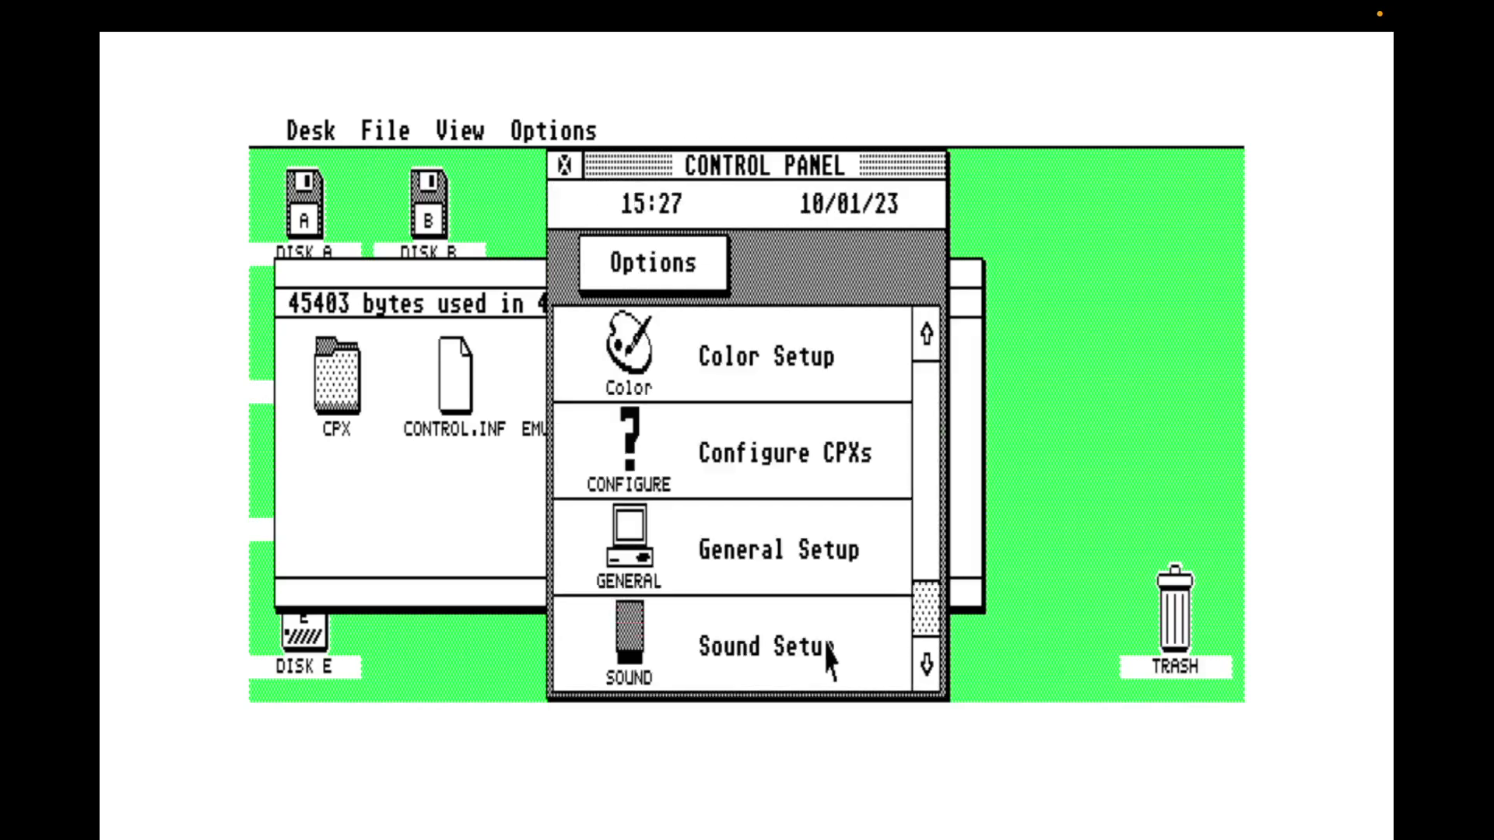
# Lower the Sound Setup volume from 40 to 19 and apply it
pyautogui.doubleClick(827, 657)
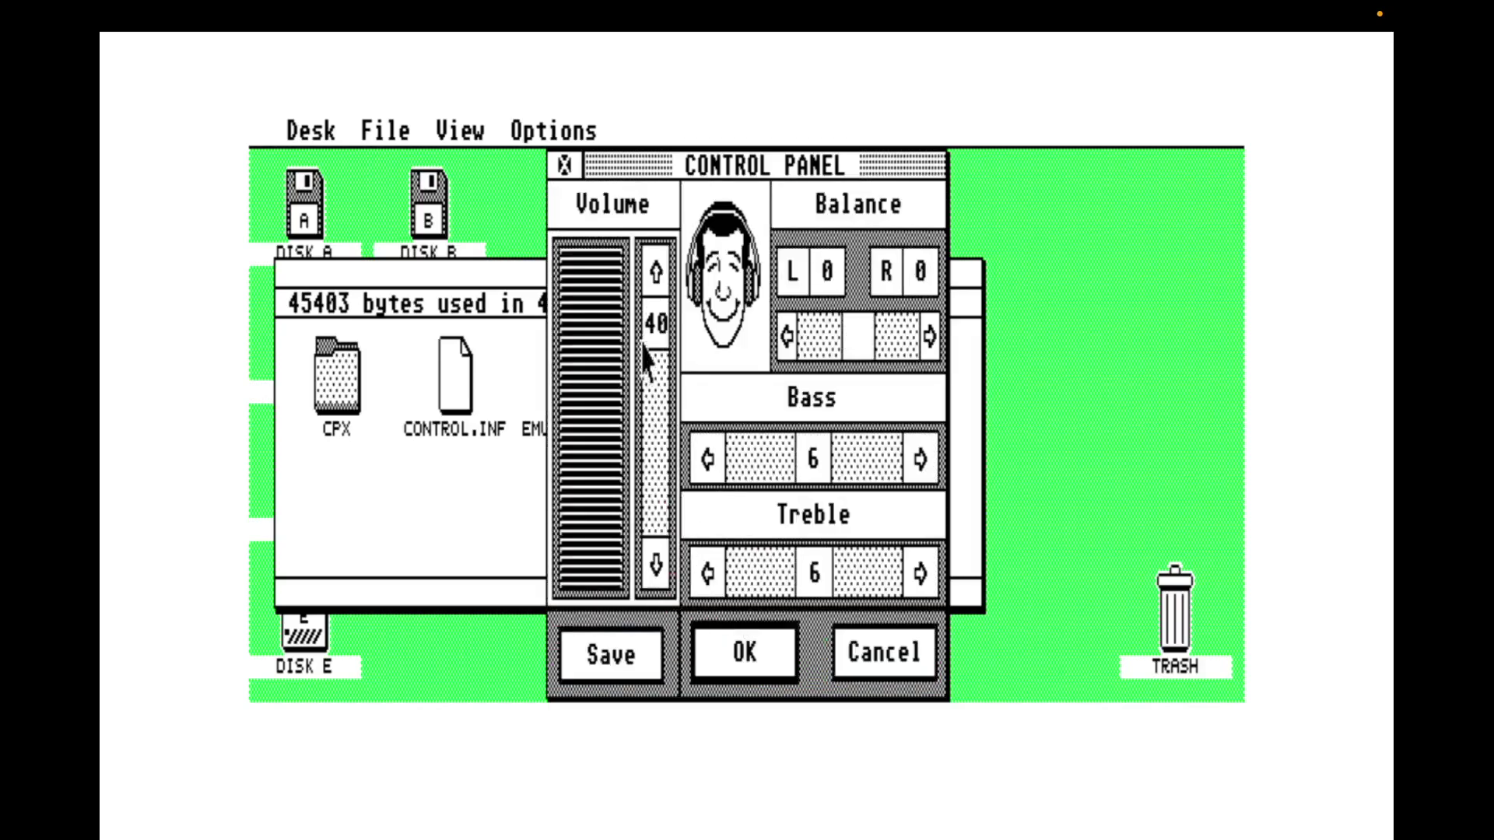
pyautogui.moveTo(656, 325)
pyautogui.mouseDown()
pyautogui.moveTo(656, 420)
pyautogui.moveTo(654, 320)
pyautogui.mouseUp()
pyautogui.click(742, 648)
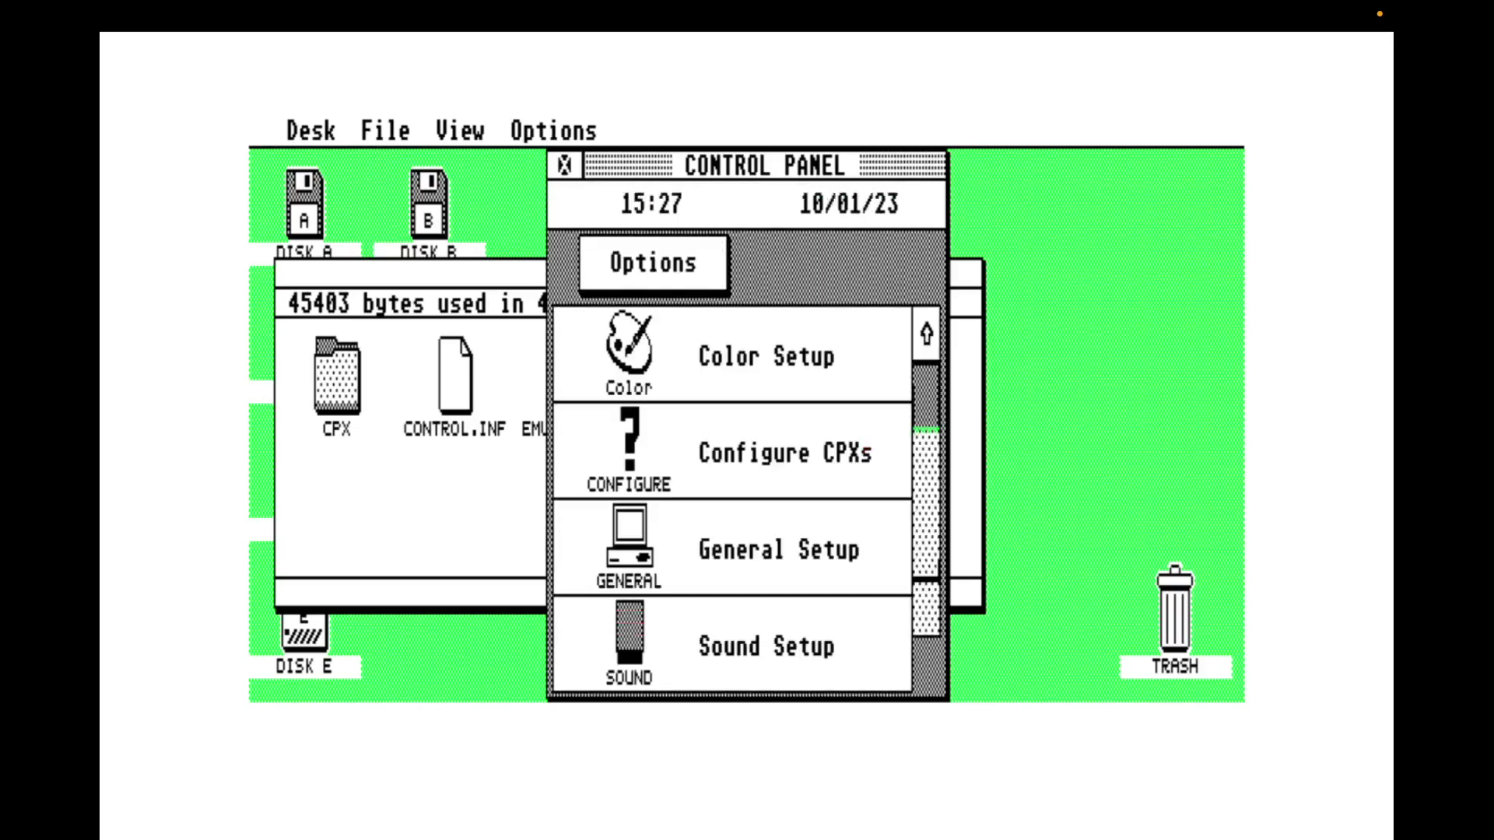
pyautogui.click(934, 619)
pyautogui.moveTo(933, 622); pyautogui.dragTo(933, 428)
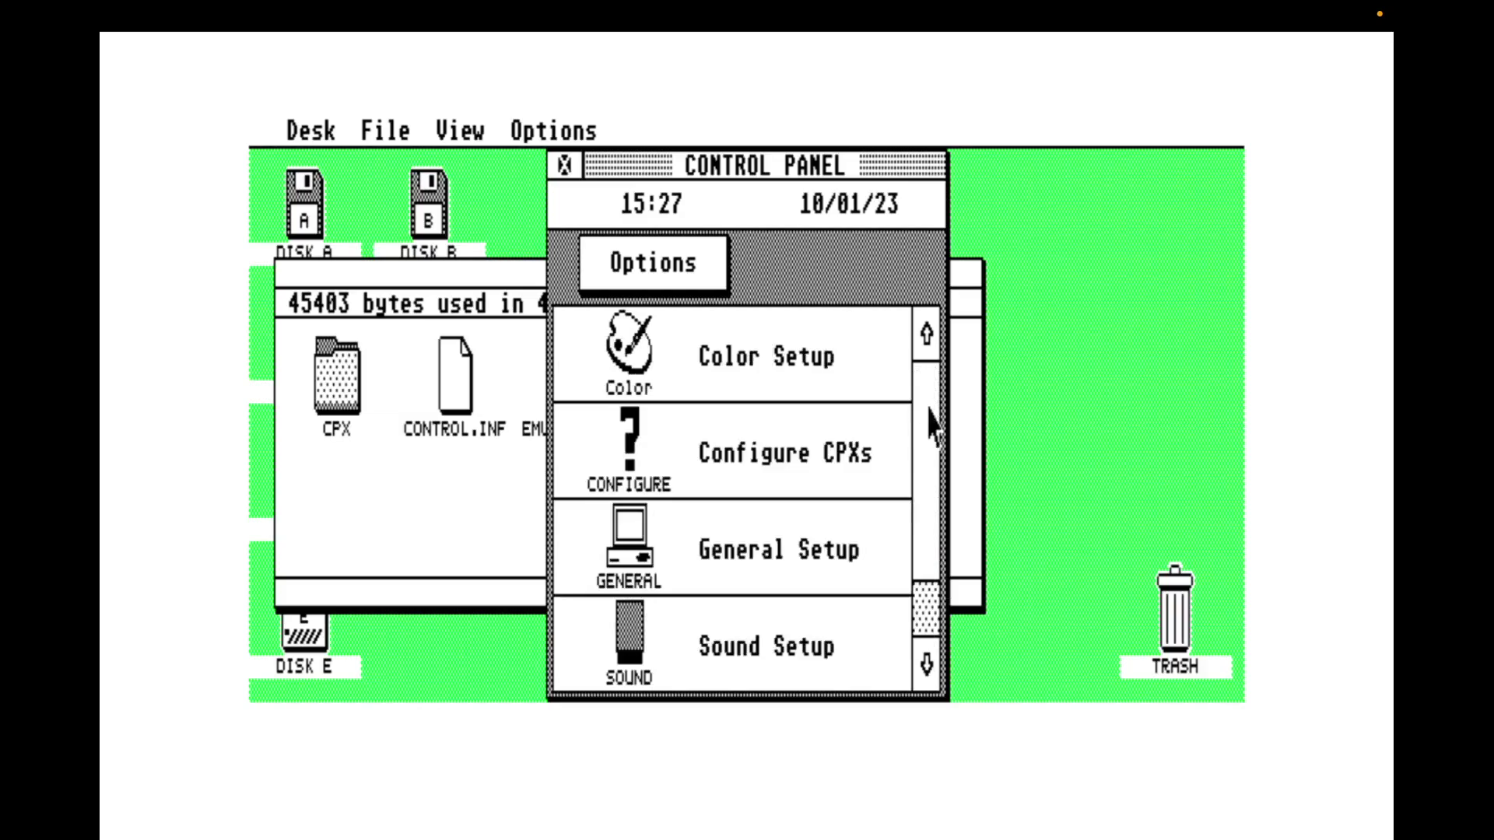
# In Color Setup, change colour 3 from green to R 6, G 0, B 8 and apply
pyautogui.doubleClick(799, 372)
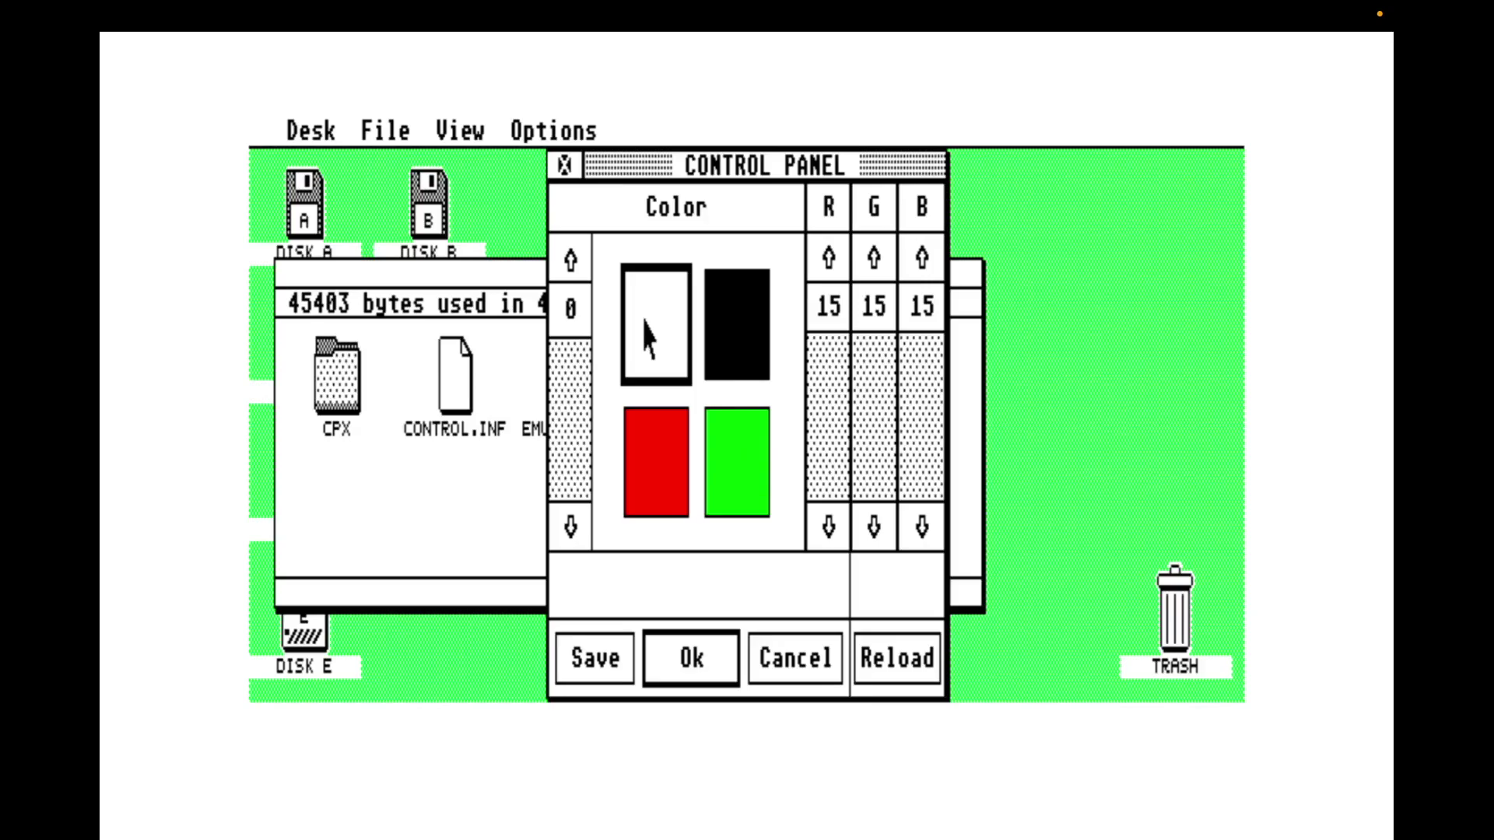
pyautogui.moveTo(875, 307); pyautogui.dragTo(860, 267)
pyautogui.click(745, 460)
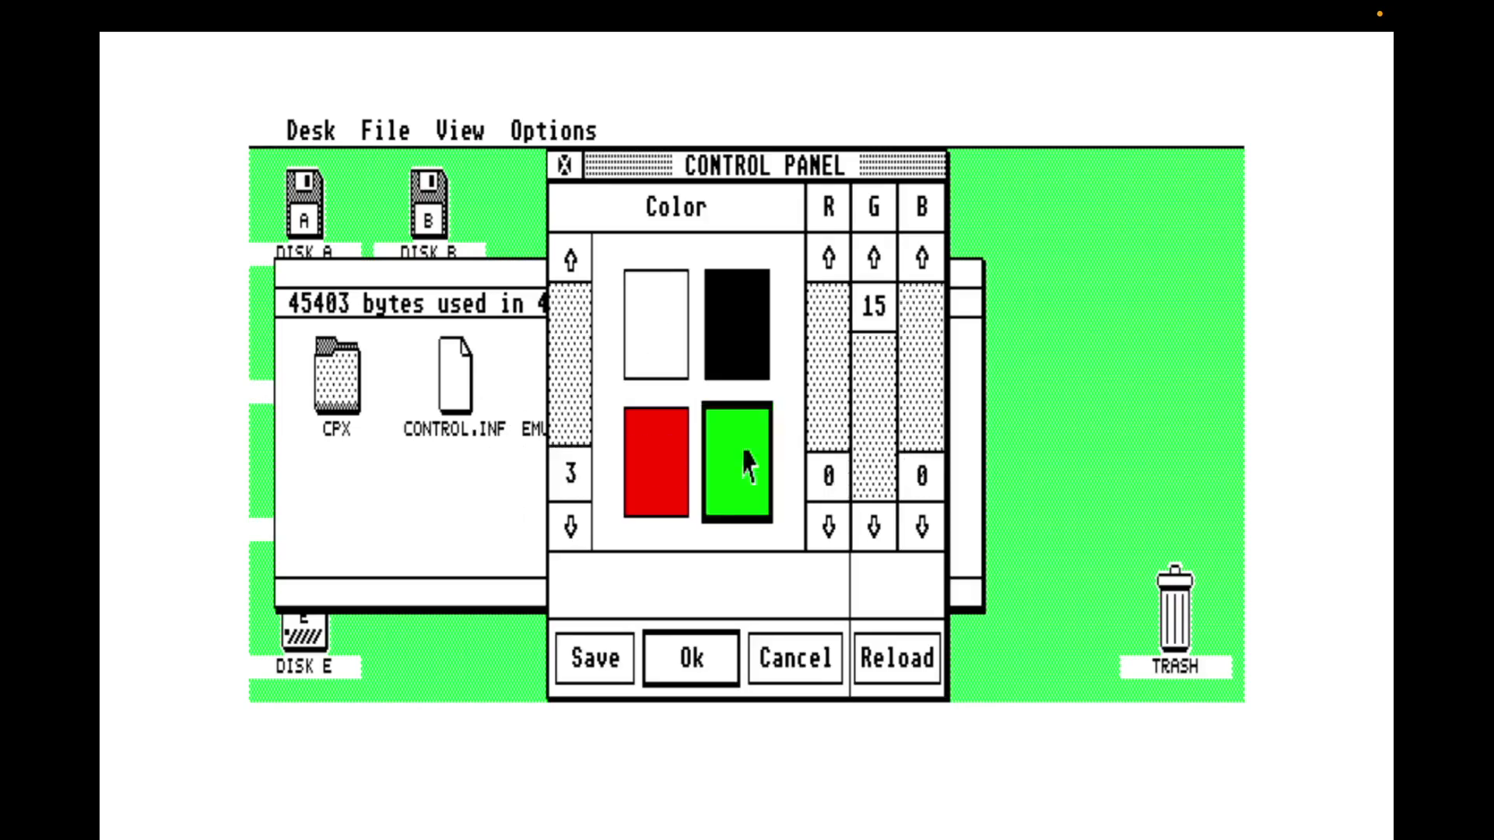
pyautogui.click(658, 471)
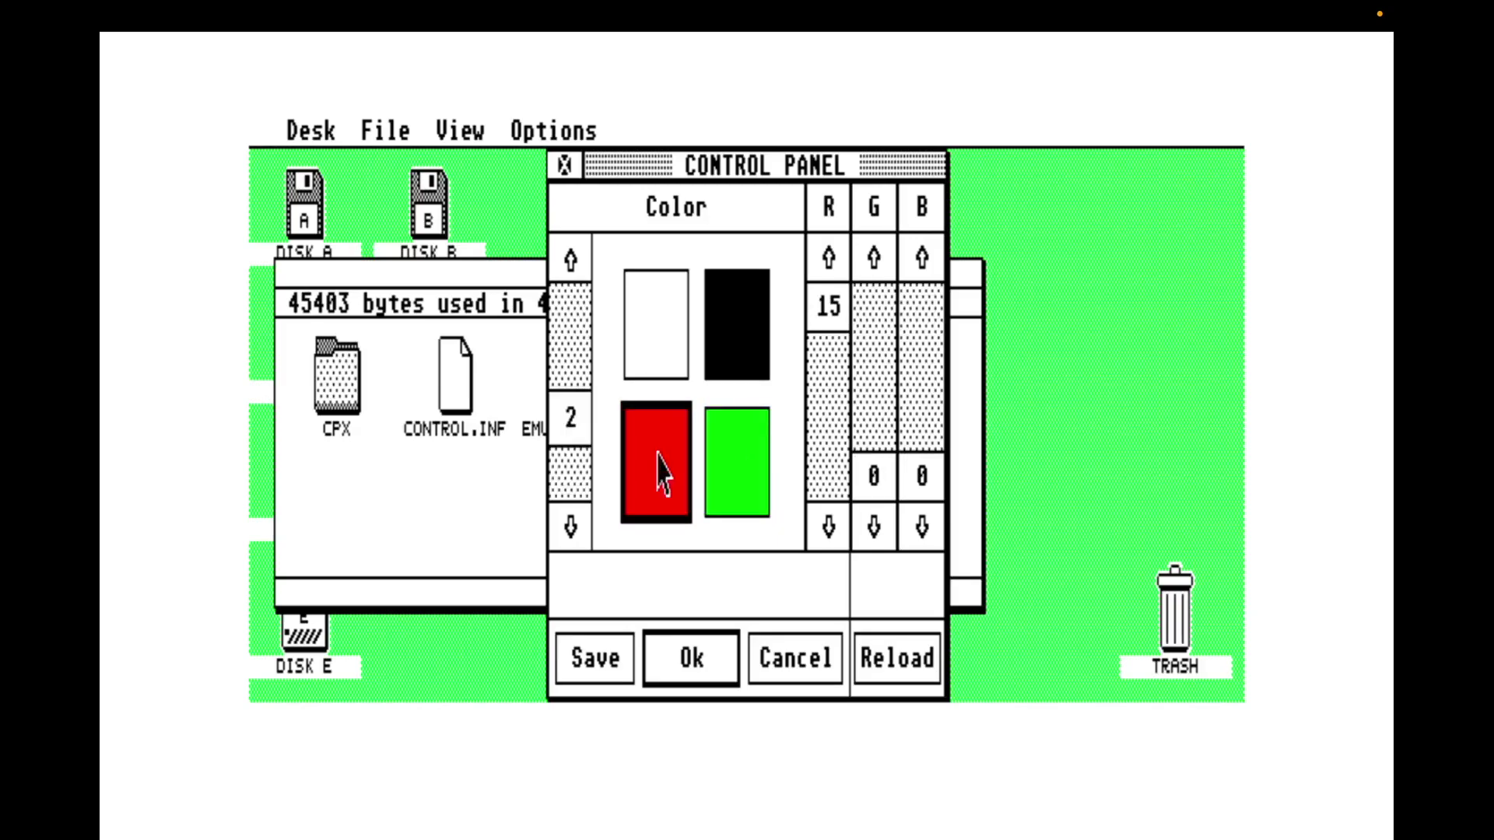
pyautogui.click(752, 459)
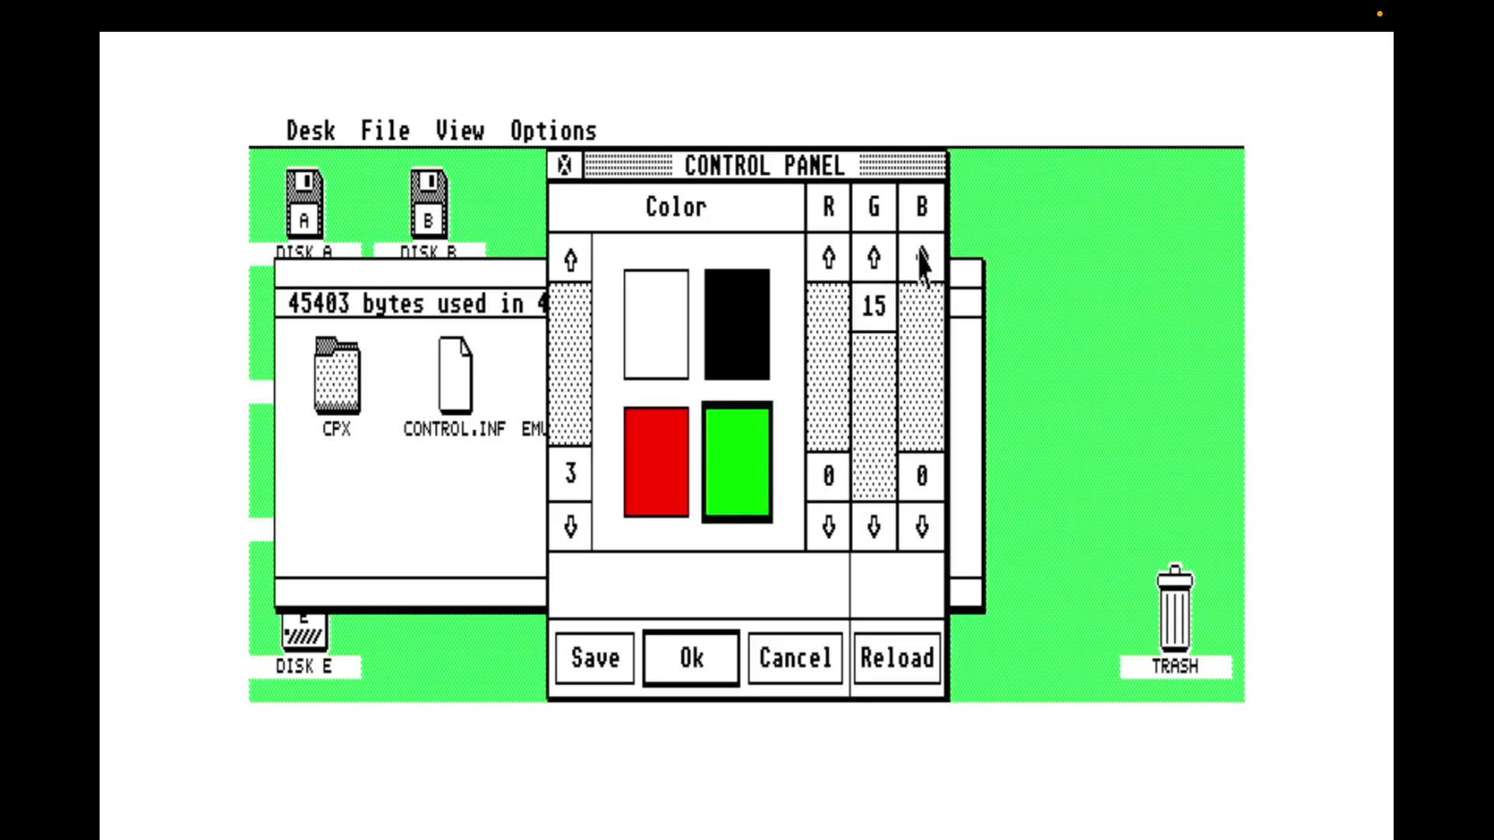
pyautogui.moveTo(874, 307); pyautogui.dragTo(828, 412)
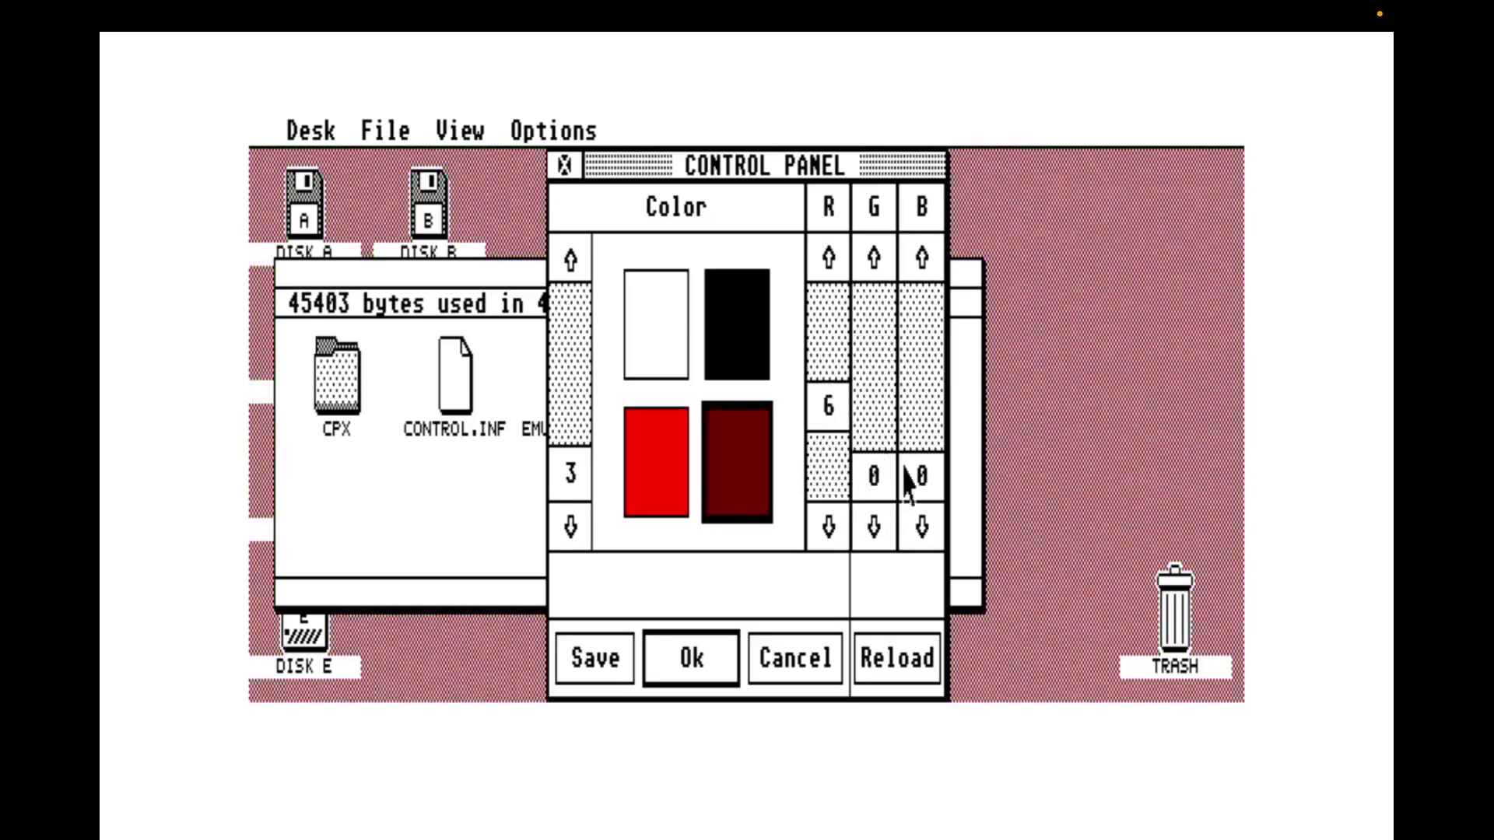
pyautogui.moveTo(920, 487); pyautogui.dragTo(909, 384)
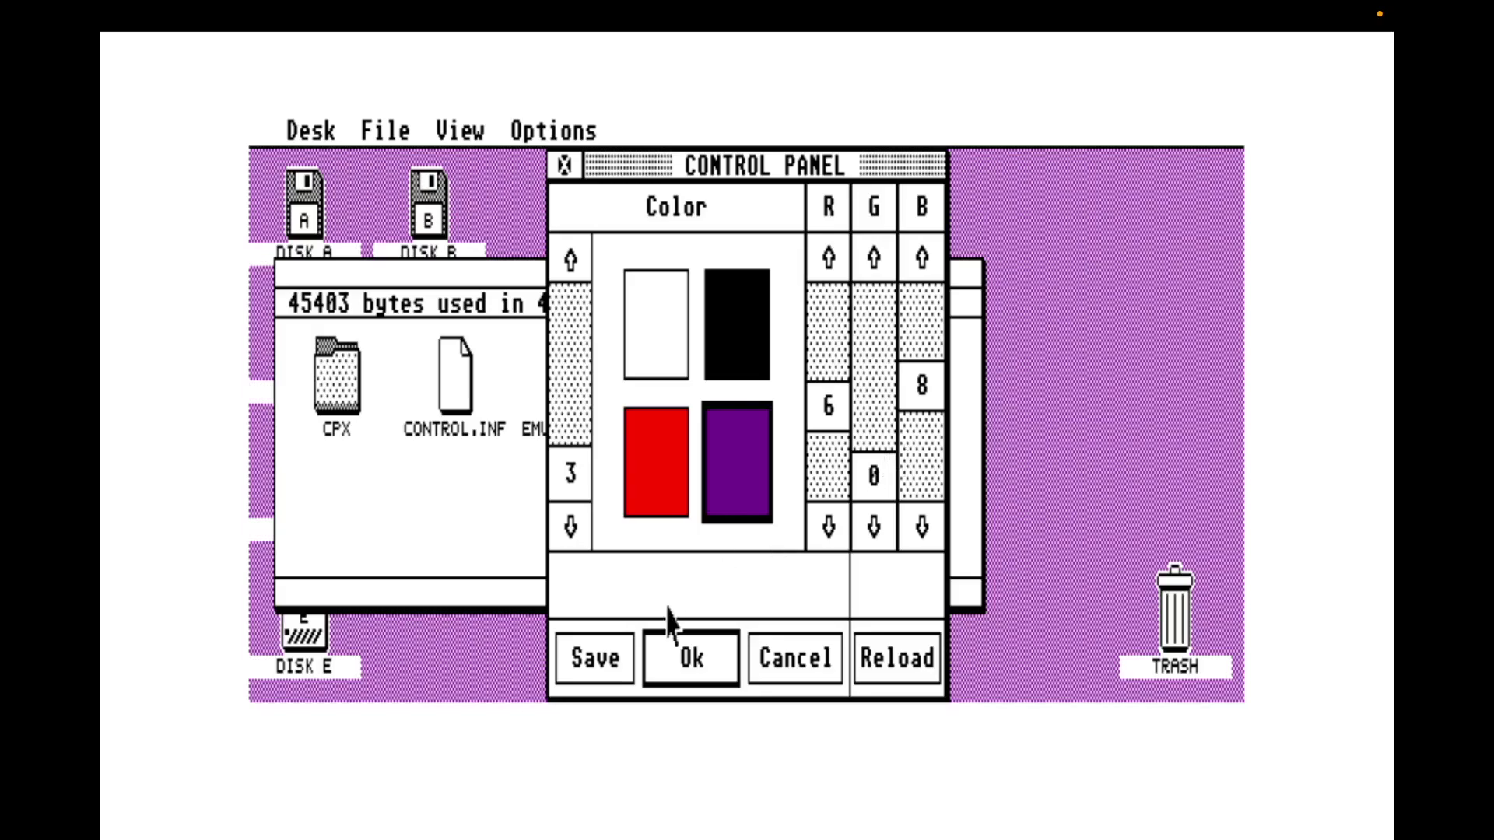
pyautogui.click(686, 657)
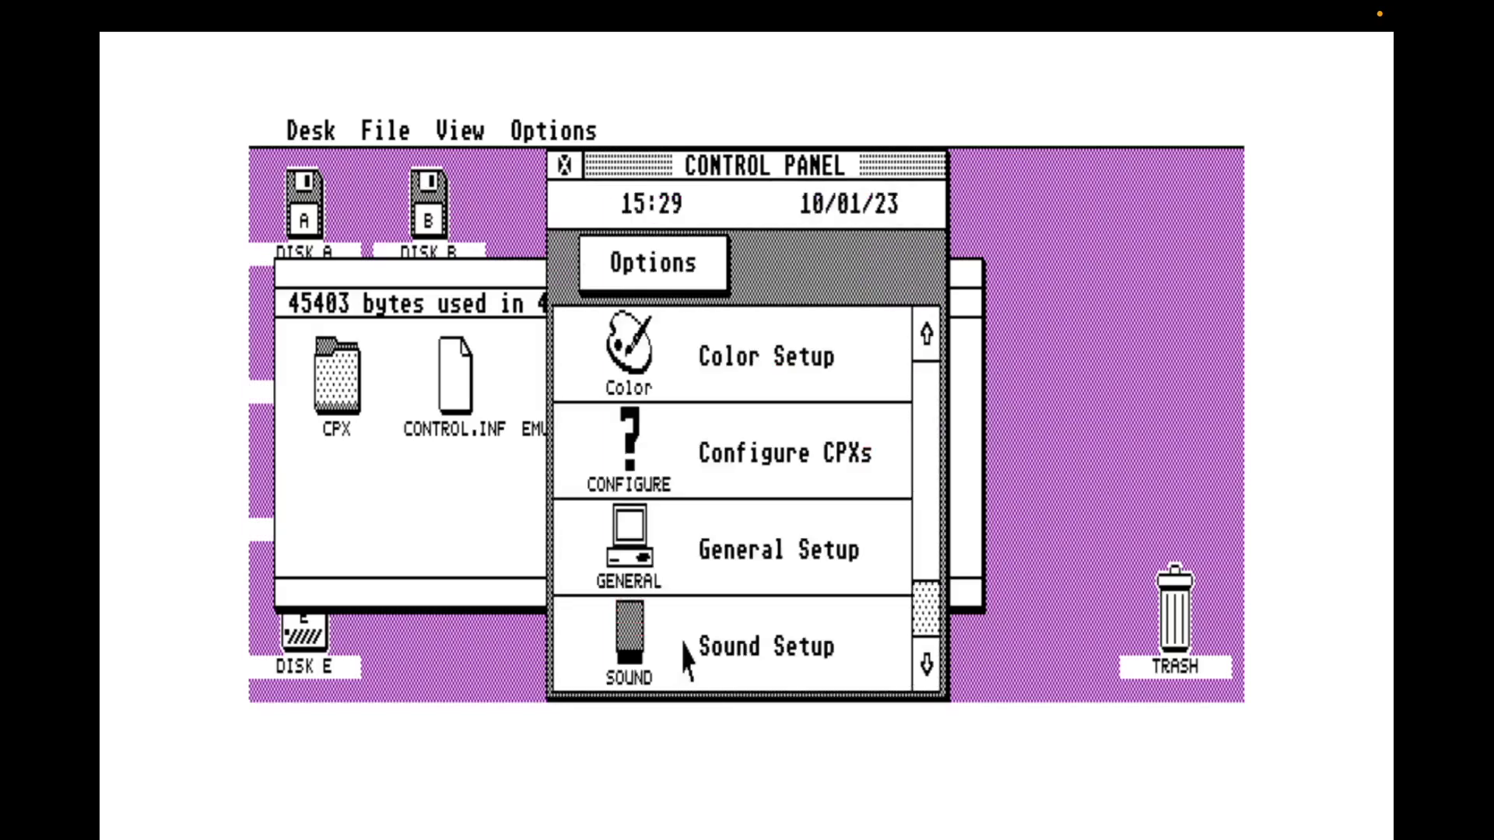
# Close the Control Panel and set the Desktop background to a solid purple fill
pyautogui.click(931, 615)
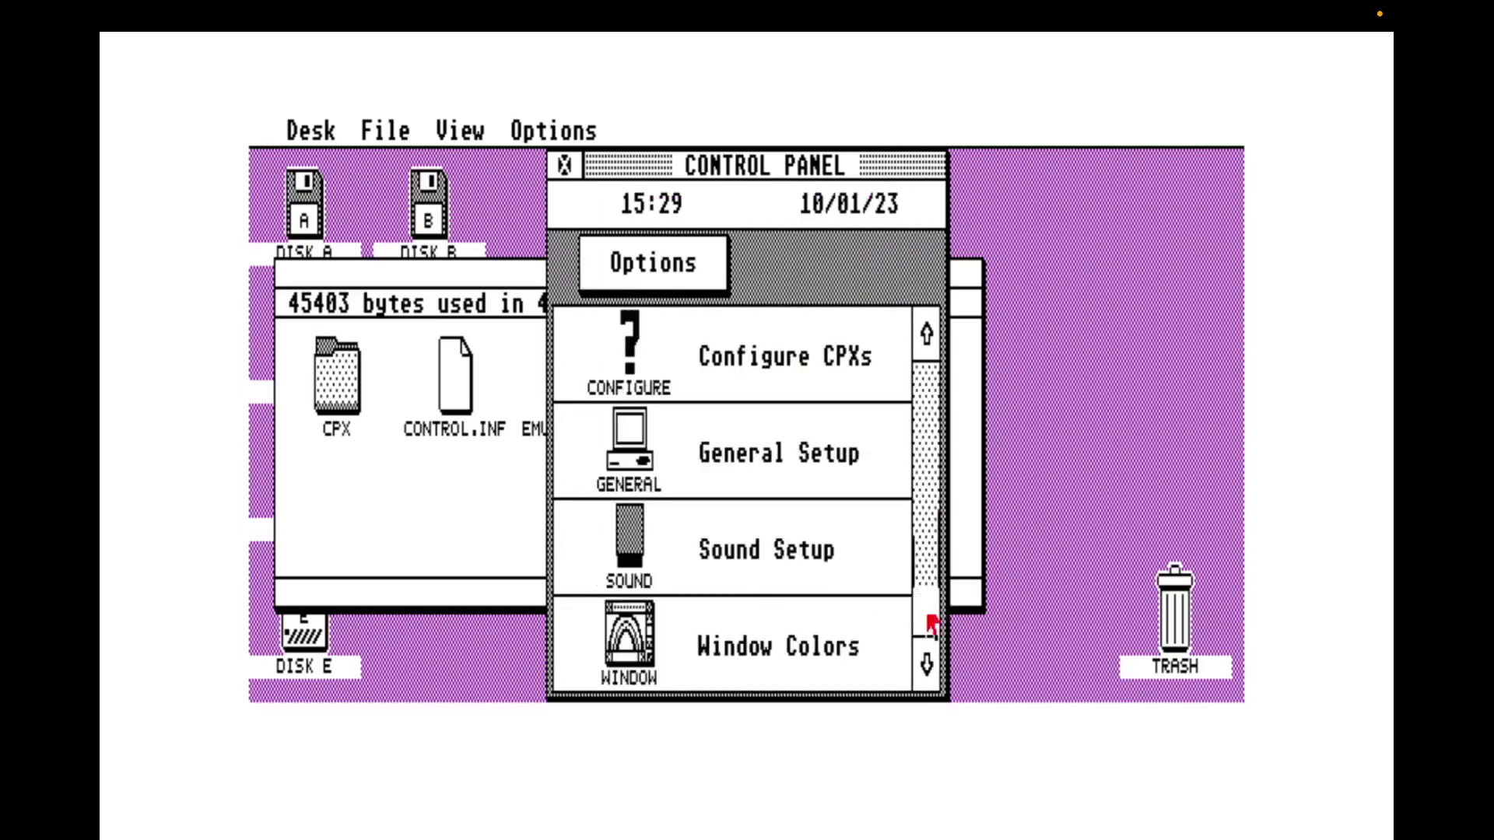
pyautogui.click(564, 165)
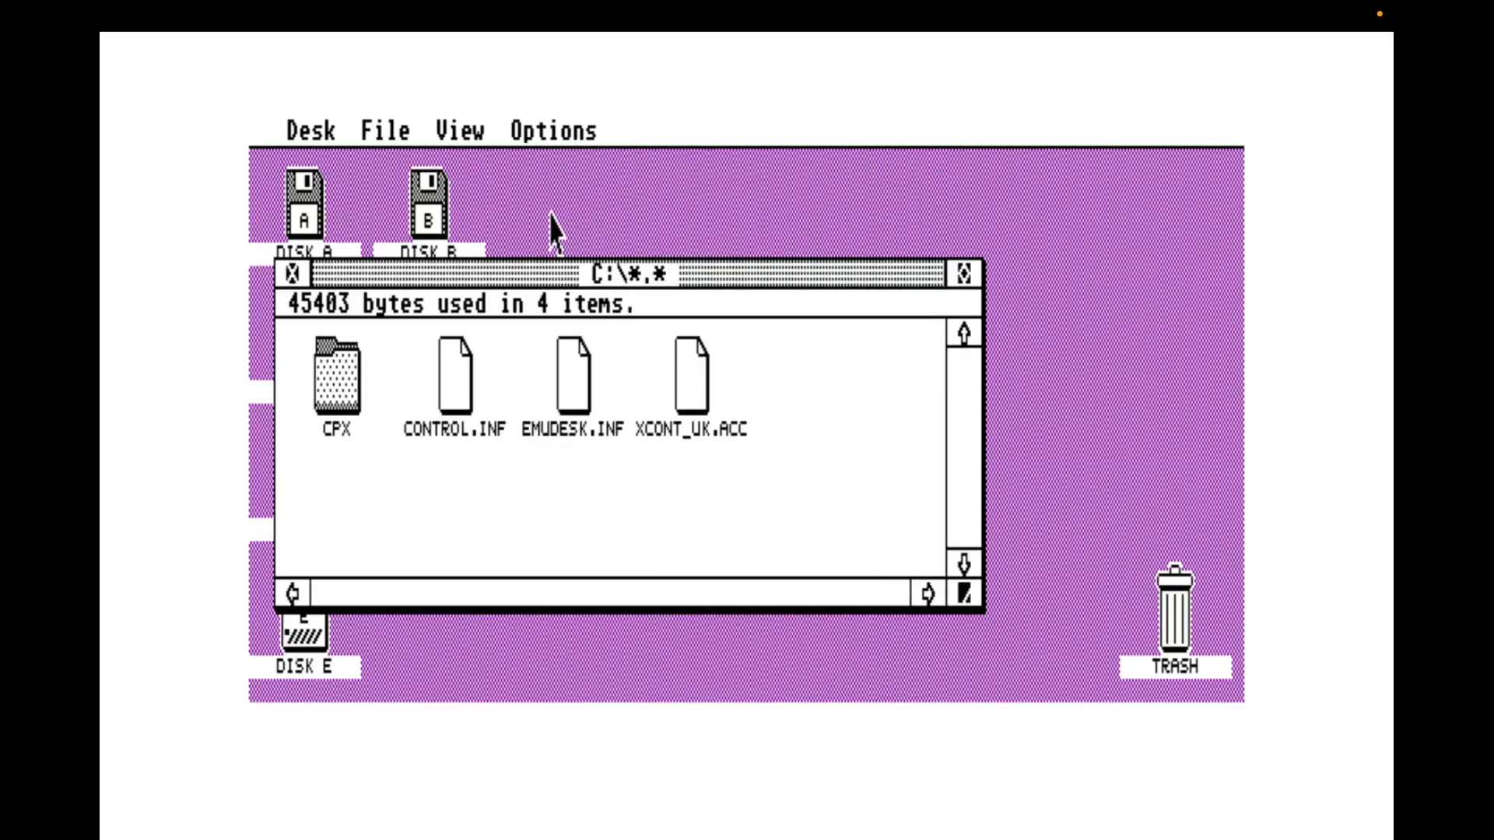
pyautogui.moveTo(463, 133)
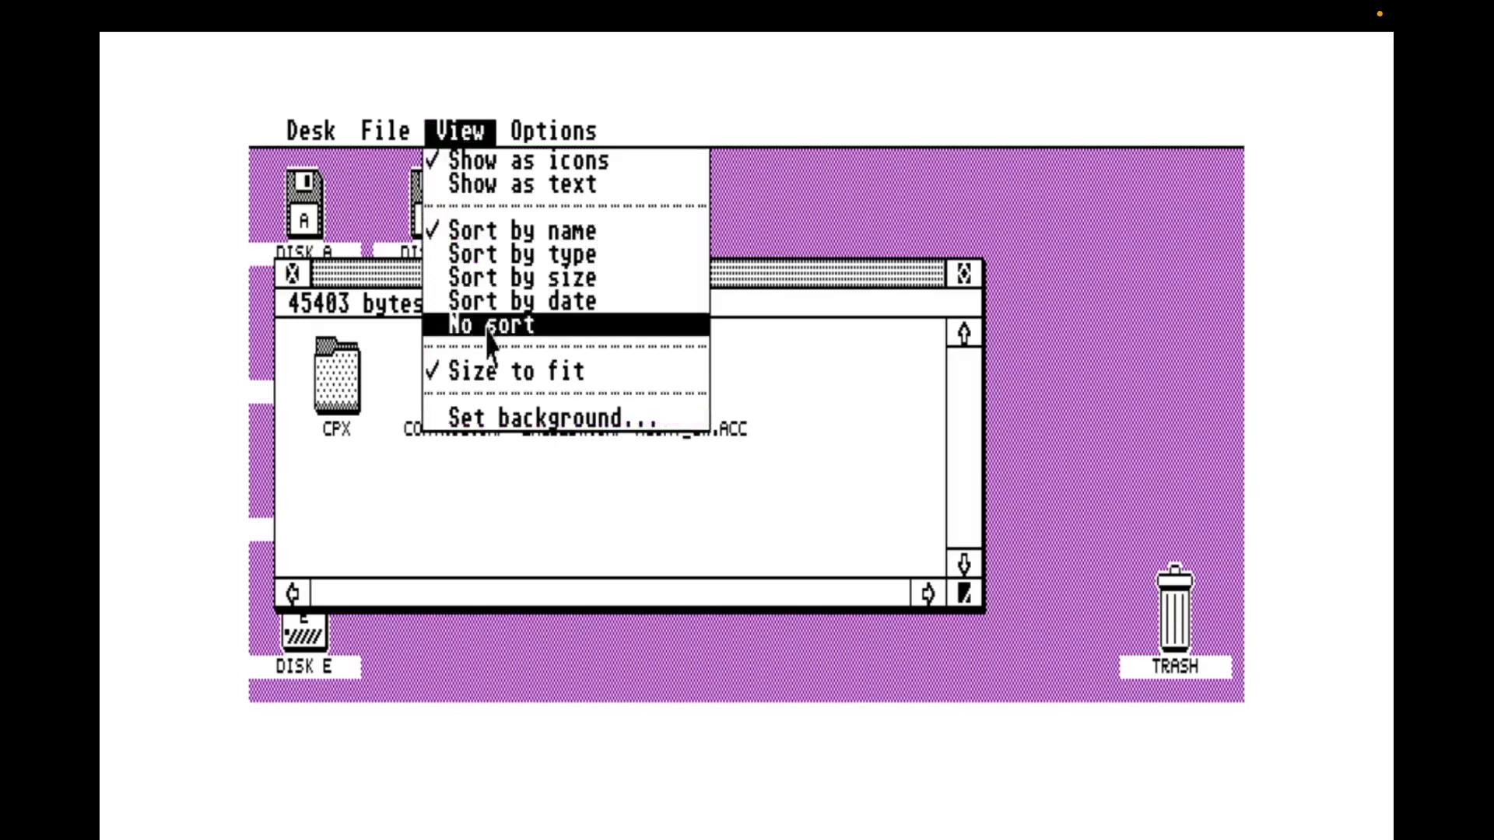
pyautogui.click(516, 433)
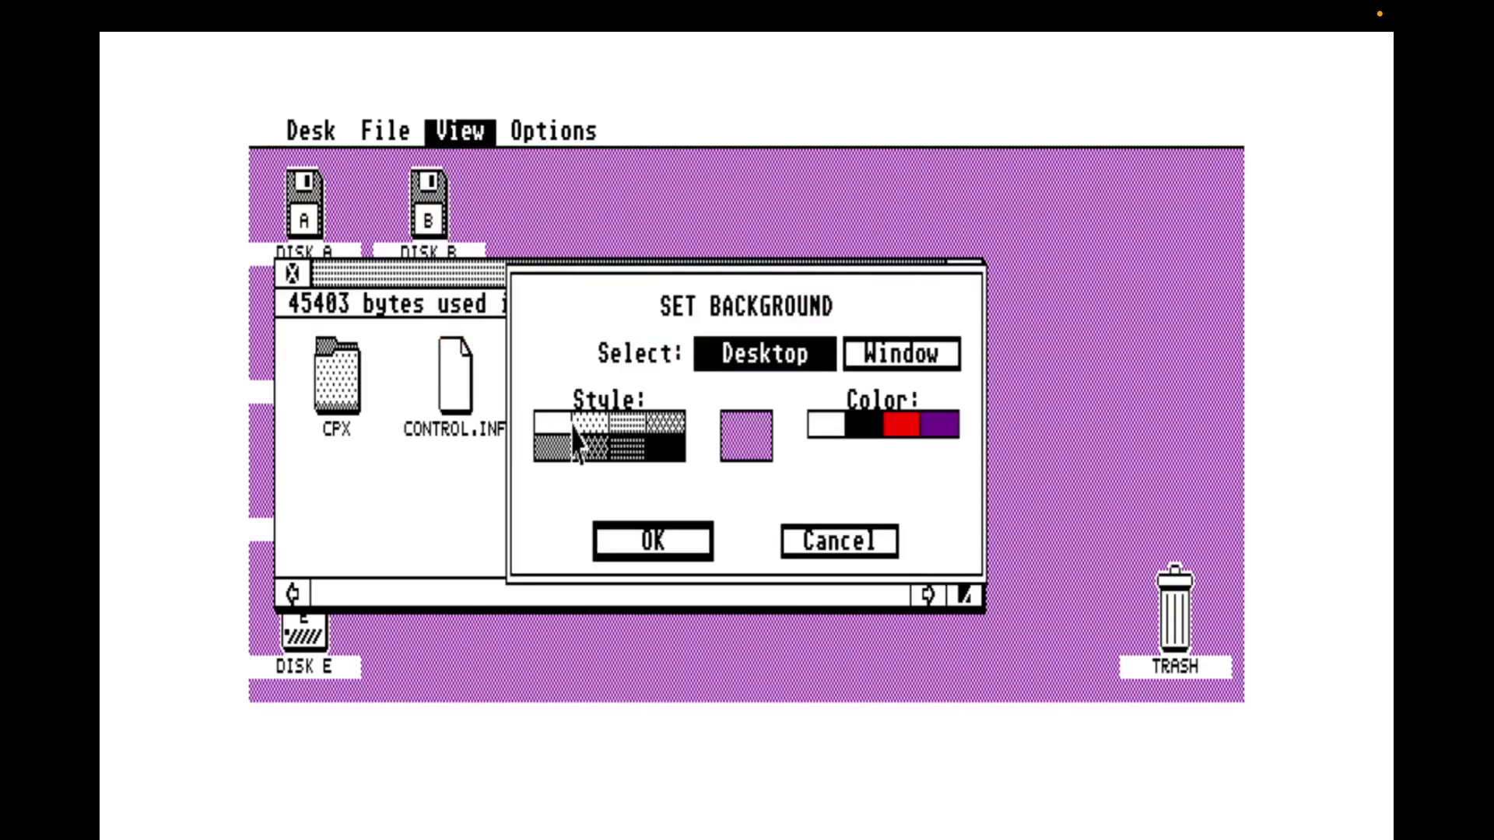
pyautogui.click(896, 436)
pyautogui.click(941, 433)
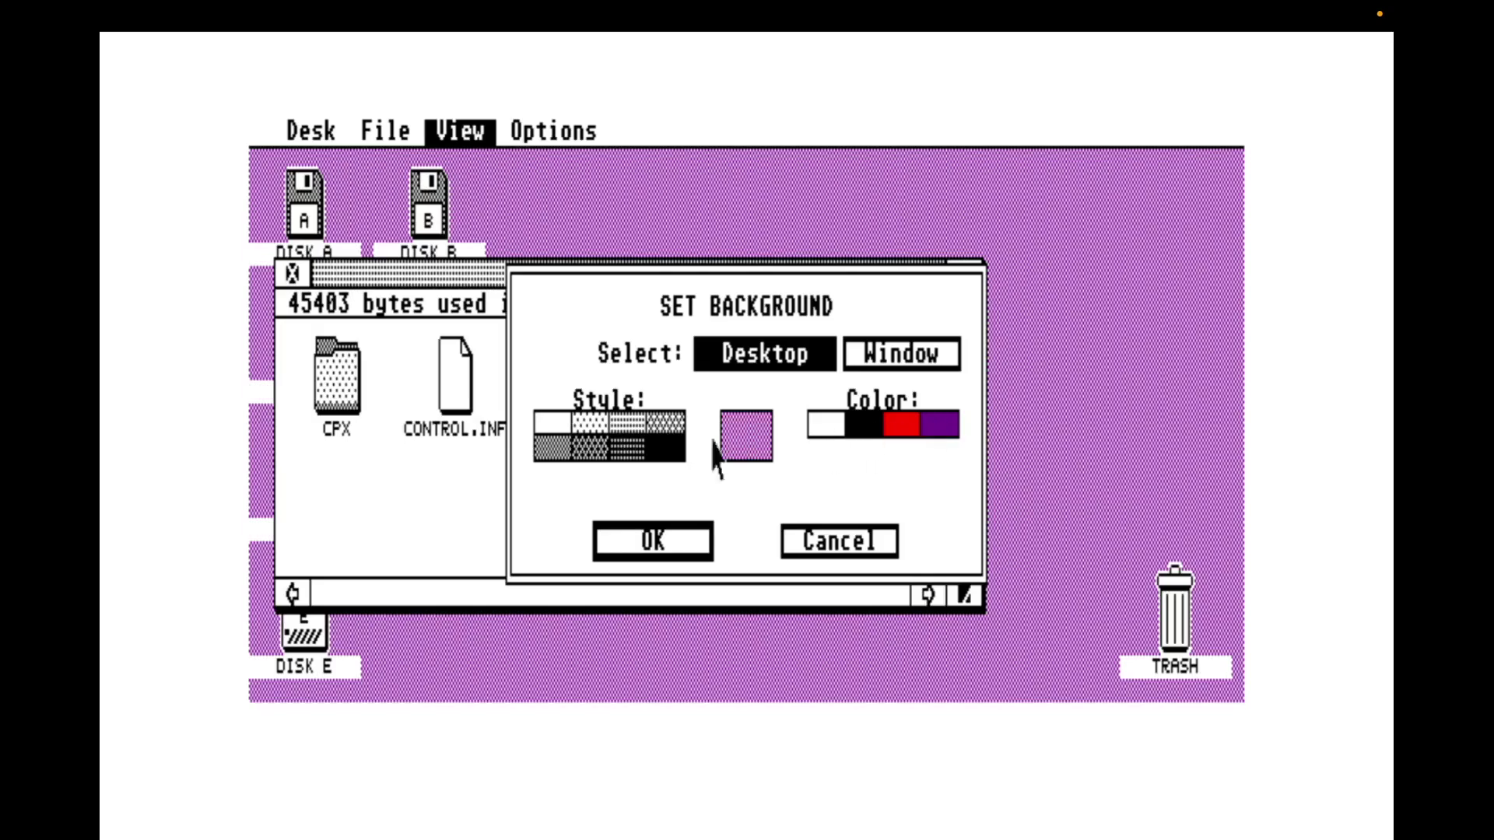
pyautogui.click(661, 450)
pyautogui.click(673, 449)
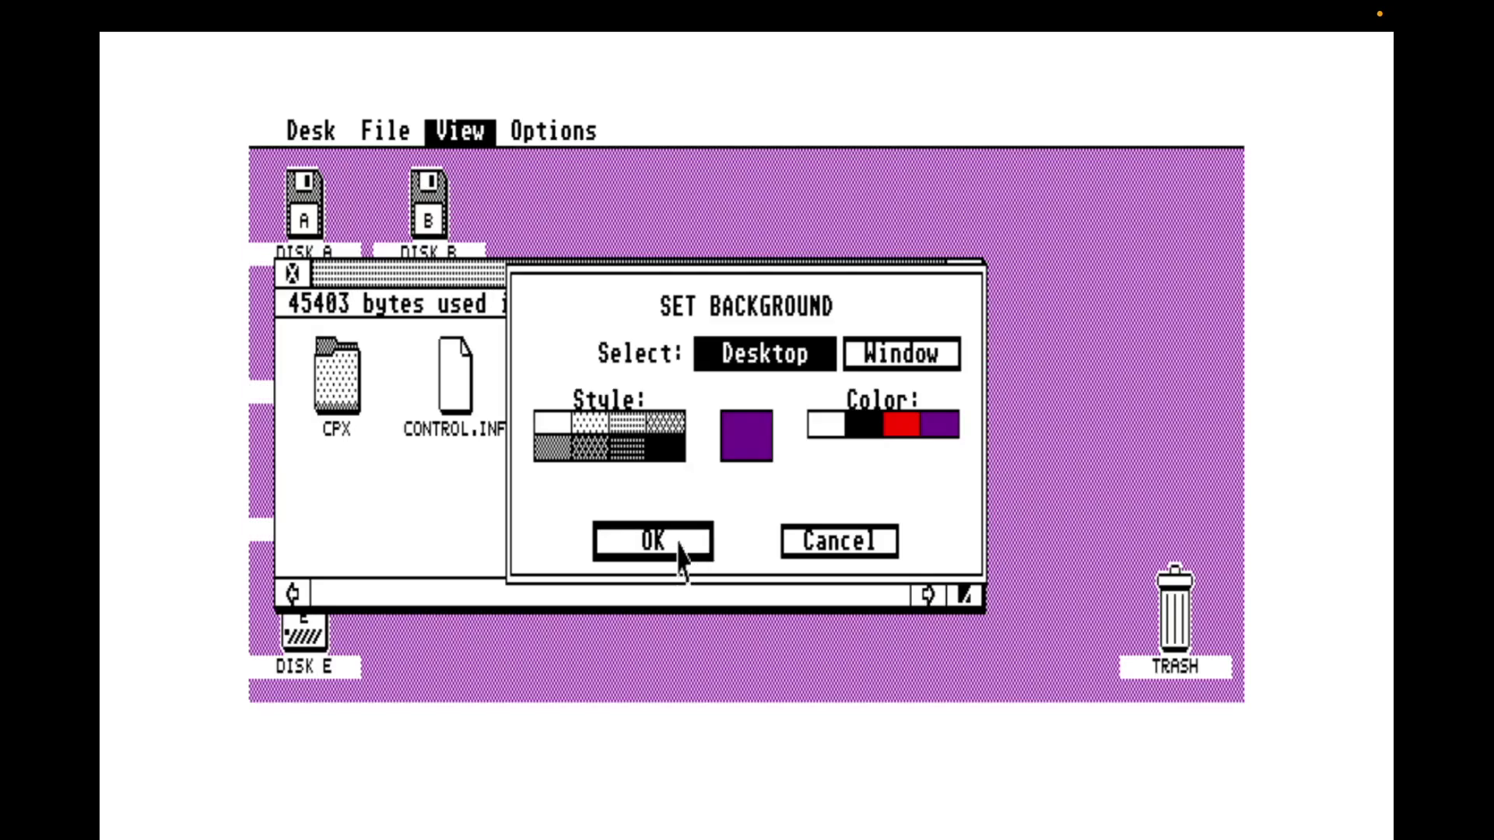
pyautogui.click(583, 424)
pyautogui.click(669, 450)
pyautogui.click(679, 558)
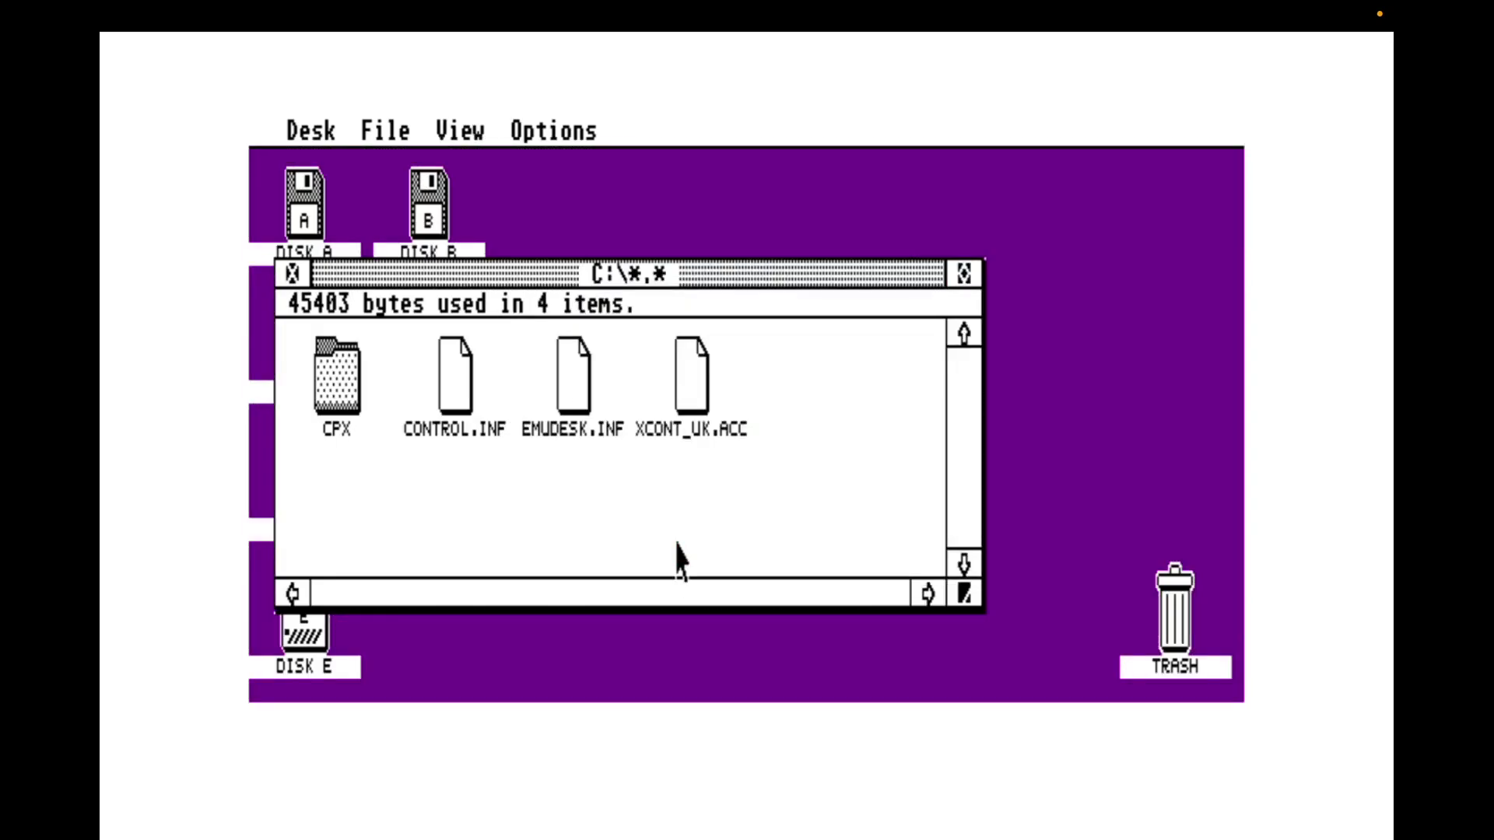
# Move the drive C window aside and open the Control Panel from the Desk menu
pyautogui.moveTo(639, 274); pyautogui.dragTo(814, 265)
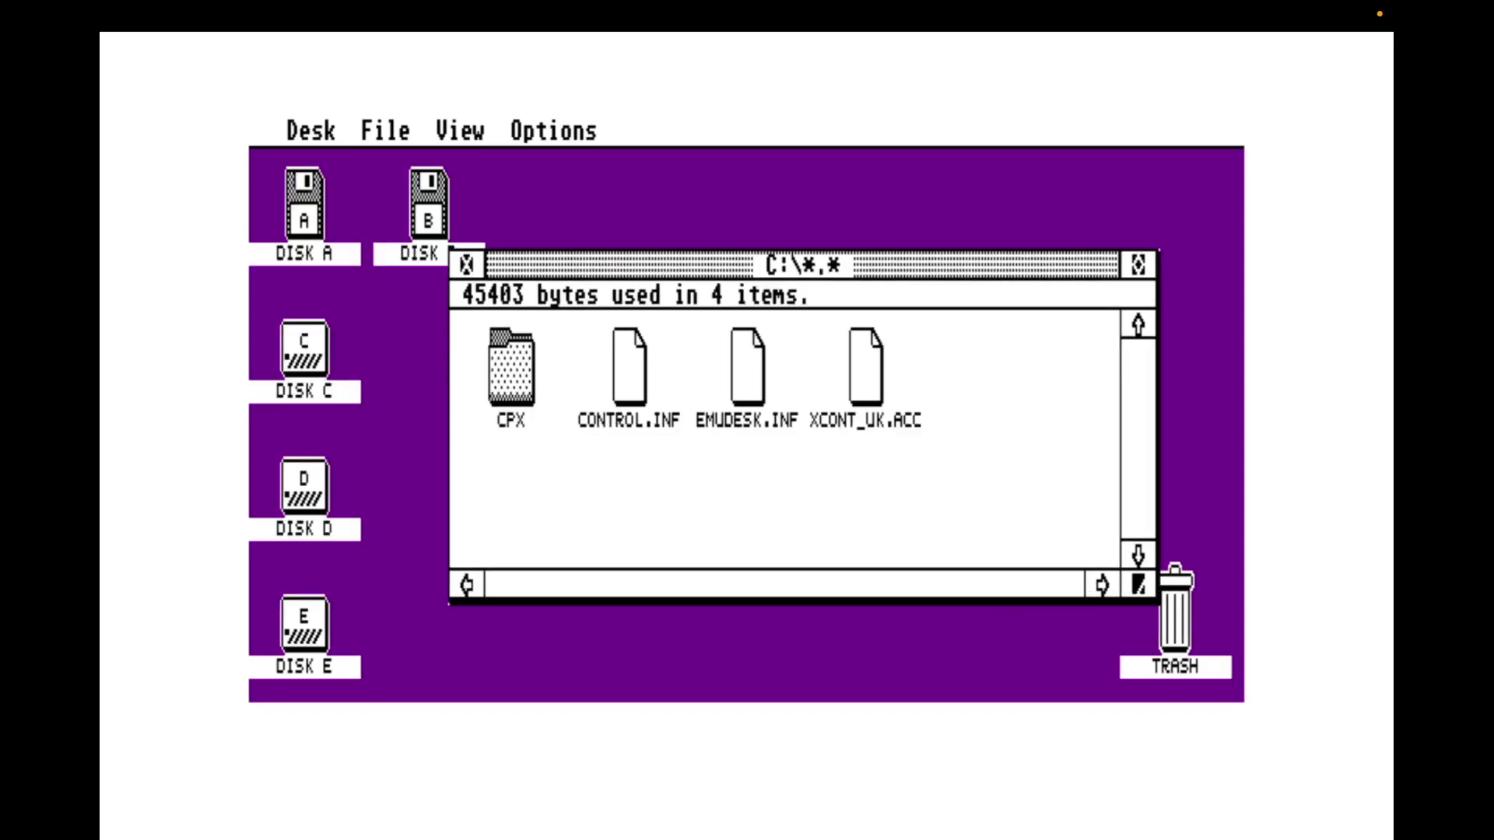
pyautogui.moveTo(310, 132)
pyautogui.click(343, 207)
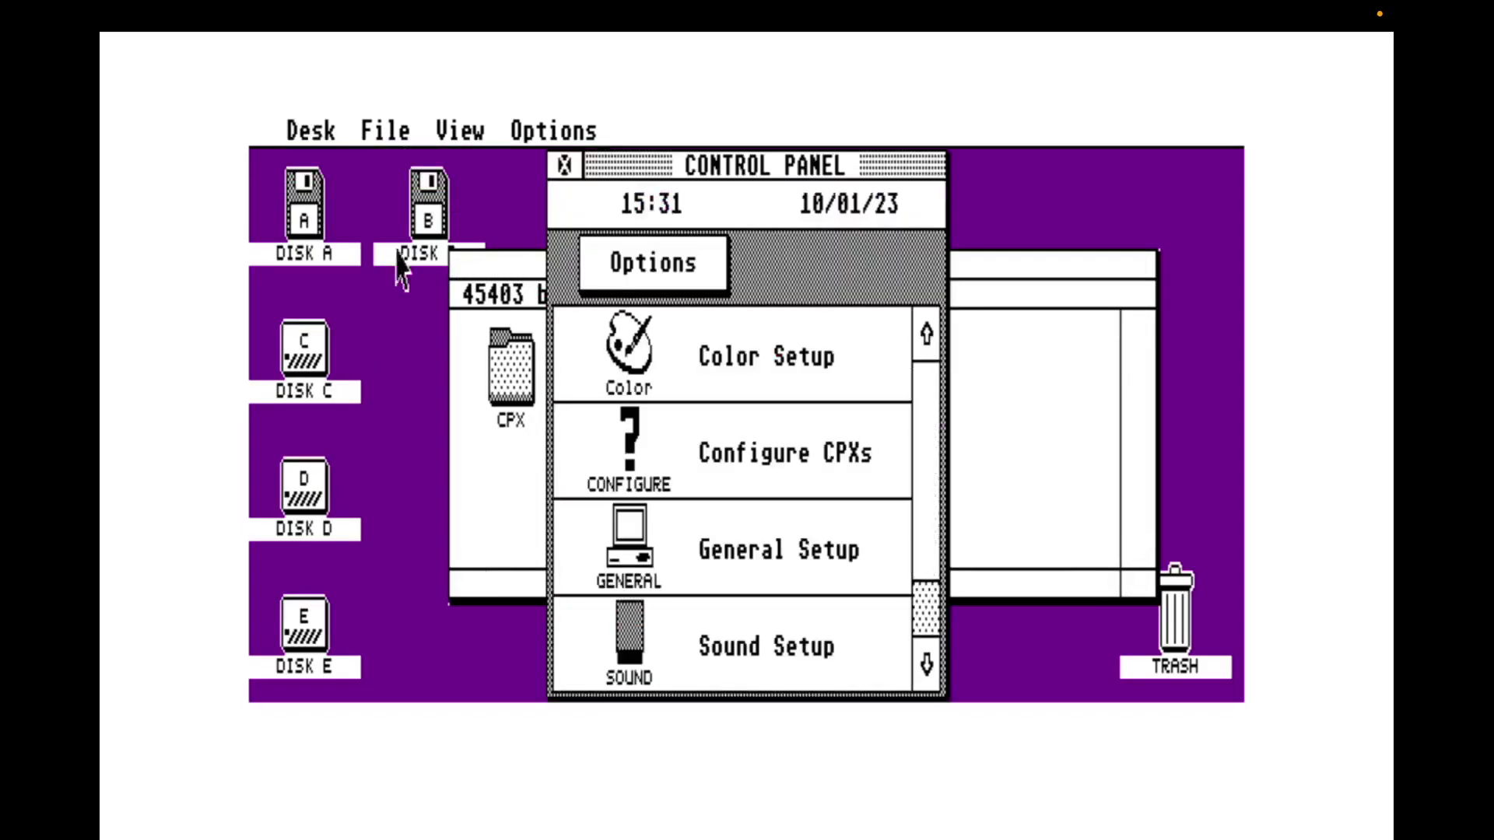
# In Color Setup, adjust colour 2's R and G values to turn red into orange
pyautogui.doubleClick(781, 348)
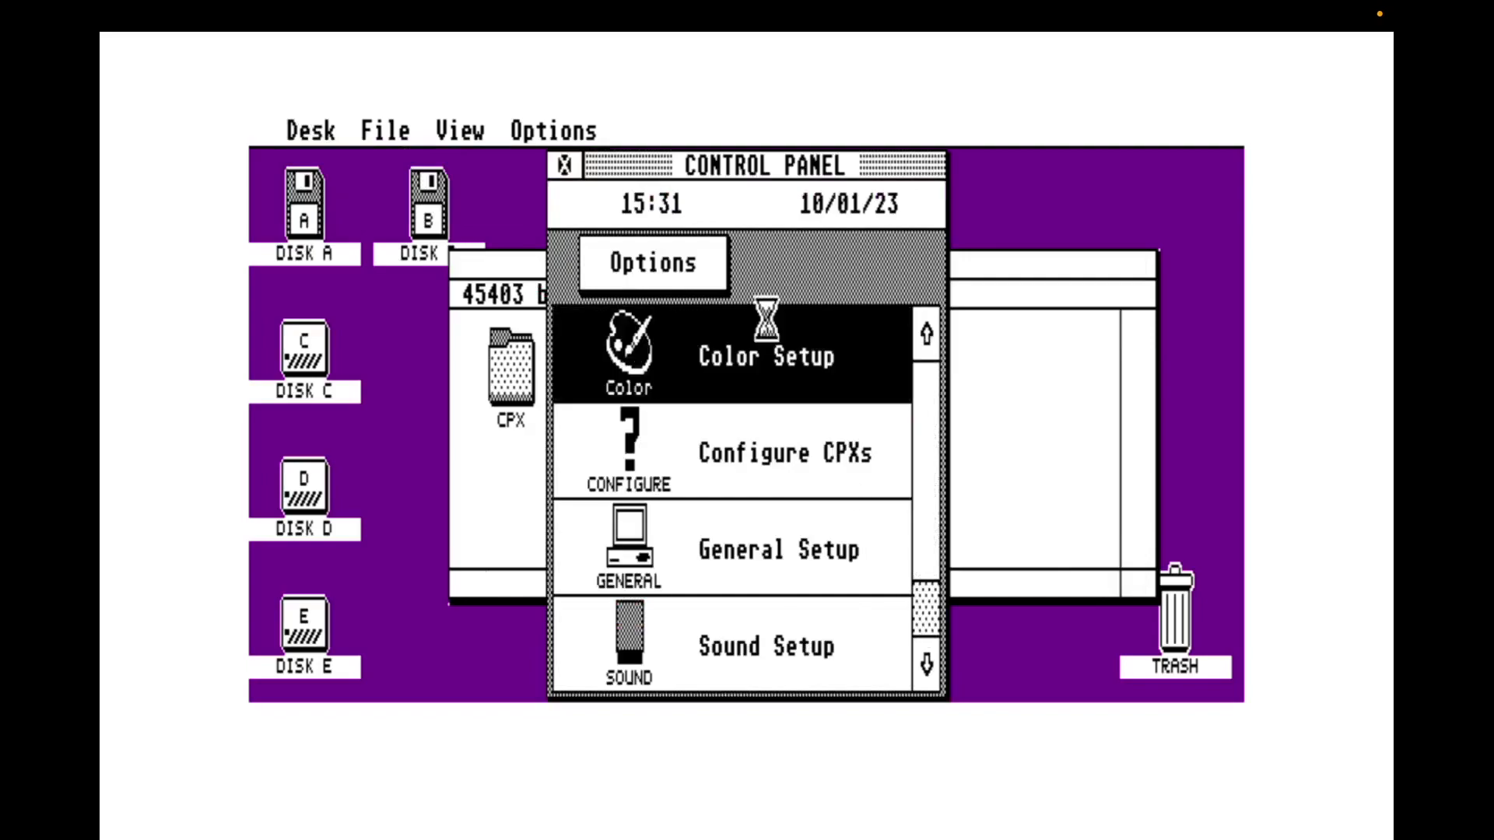
pyautogui.click(637, 517)
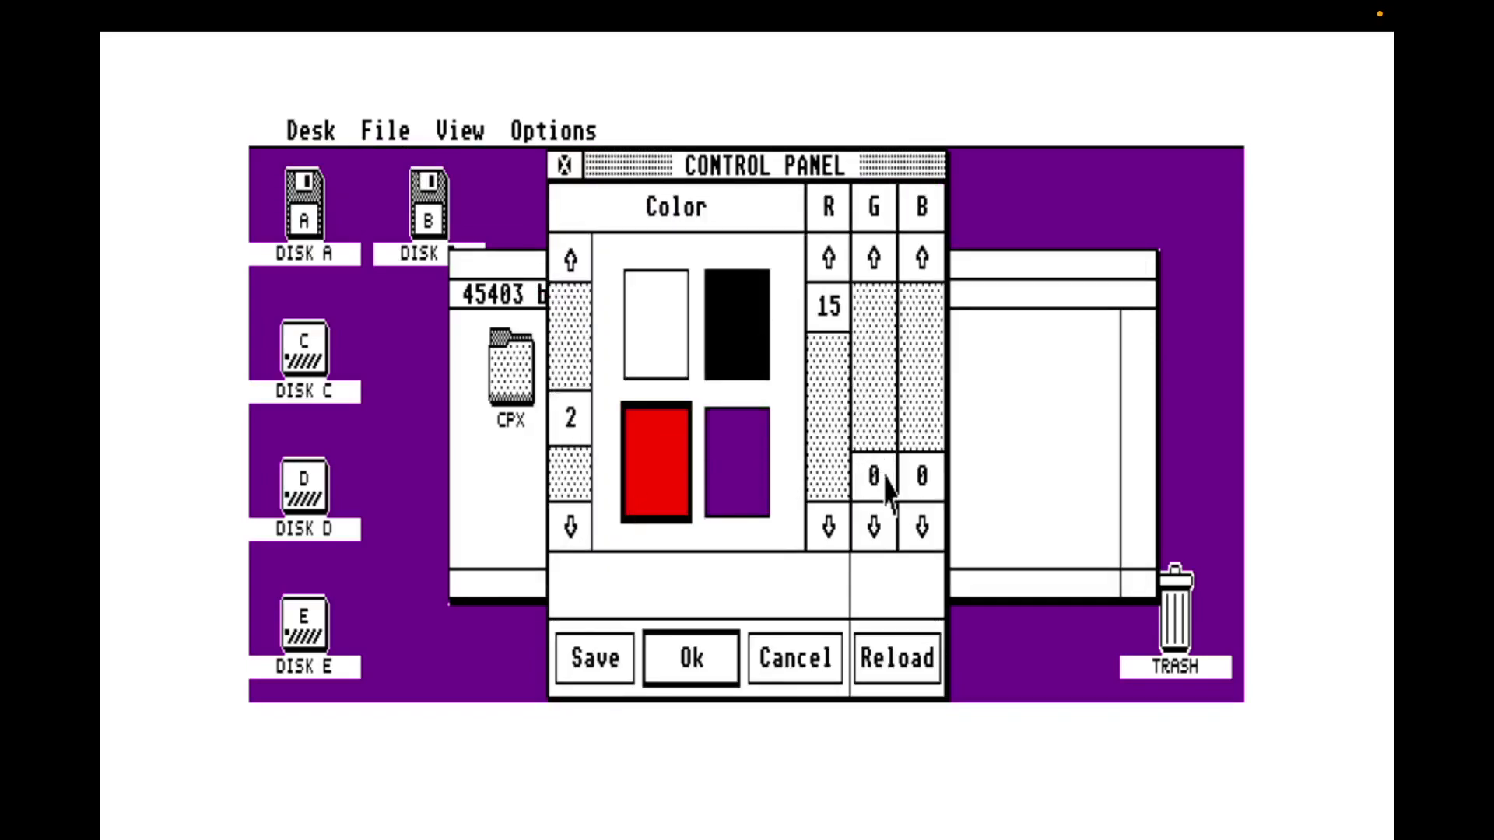
pyautogui.moveTo(886, 492); pyautogui.dragTo(890, 420)
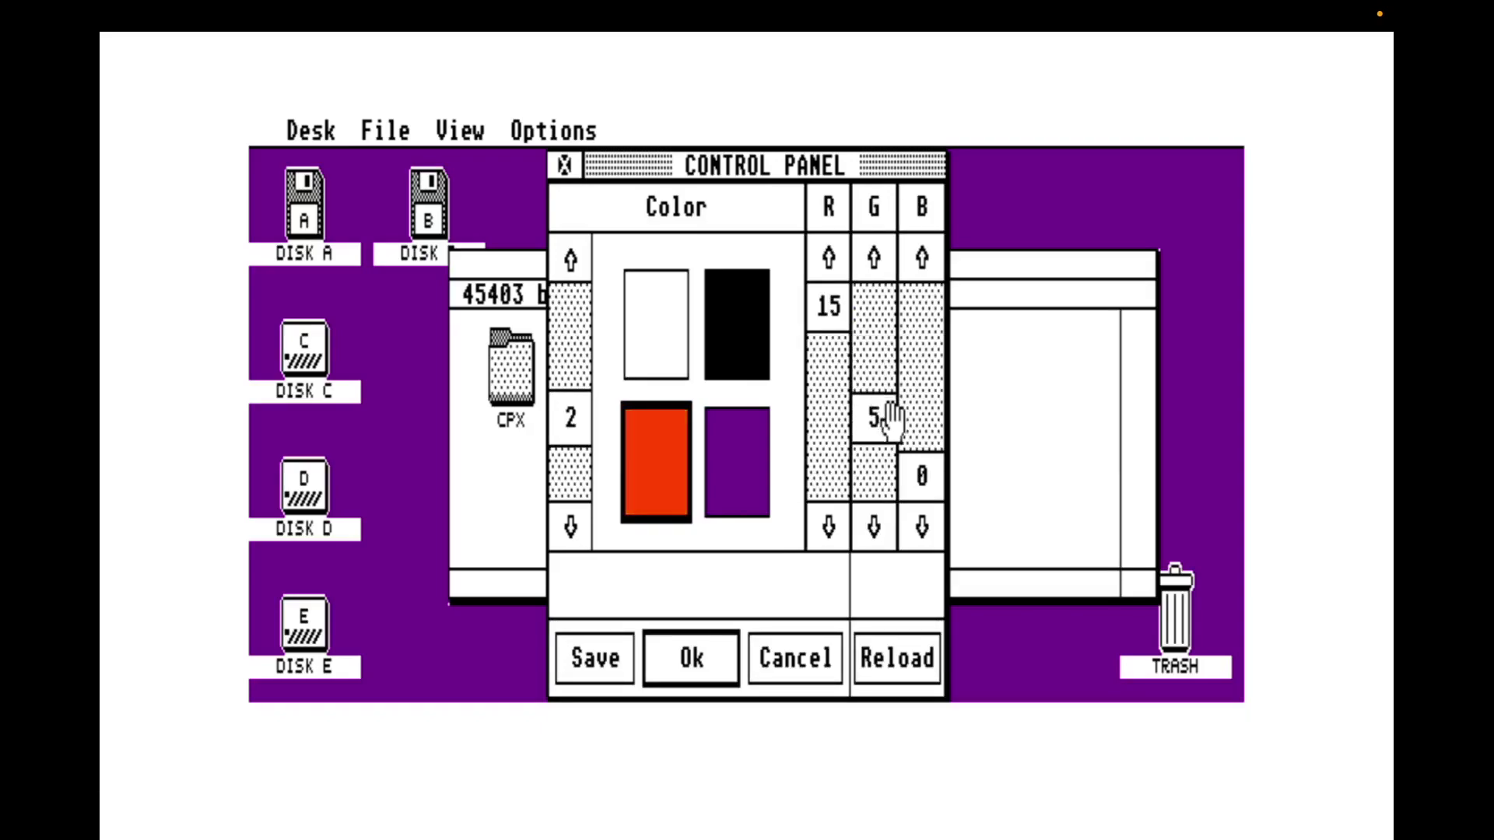
pyautogui.moveTo(816, 334)
pyautogui.mouseDown()
pyautogui.moveTo(817, 373)
pyautogui.moveTo(833, 321)
pyautogui.mouseUp()
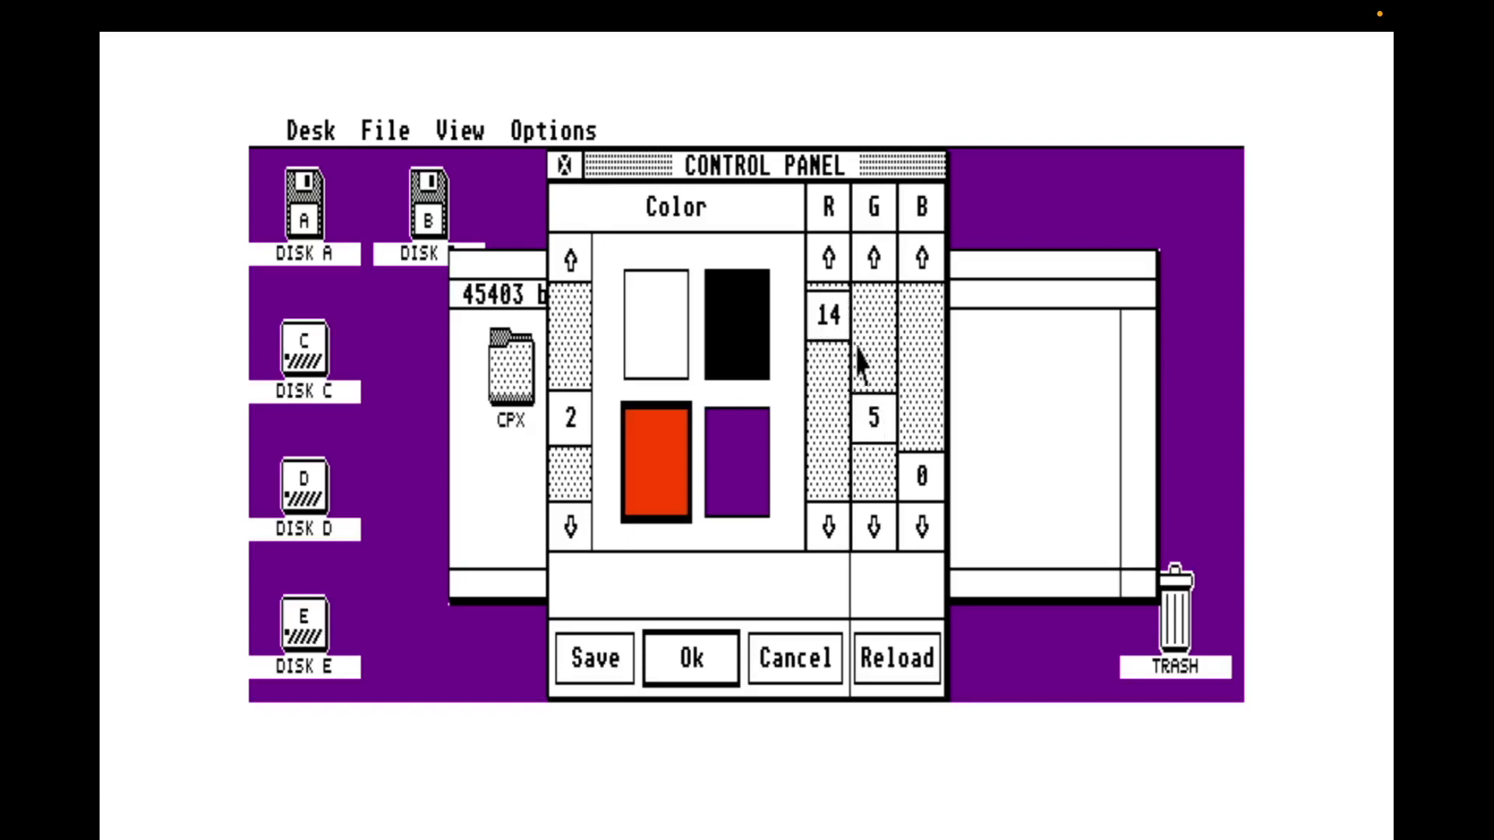
pyautogui.moveTo(837, 340); pyautogui.dragTo(866, 385)
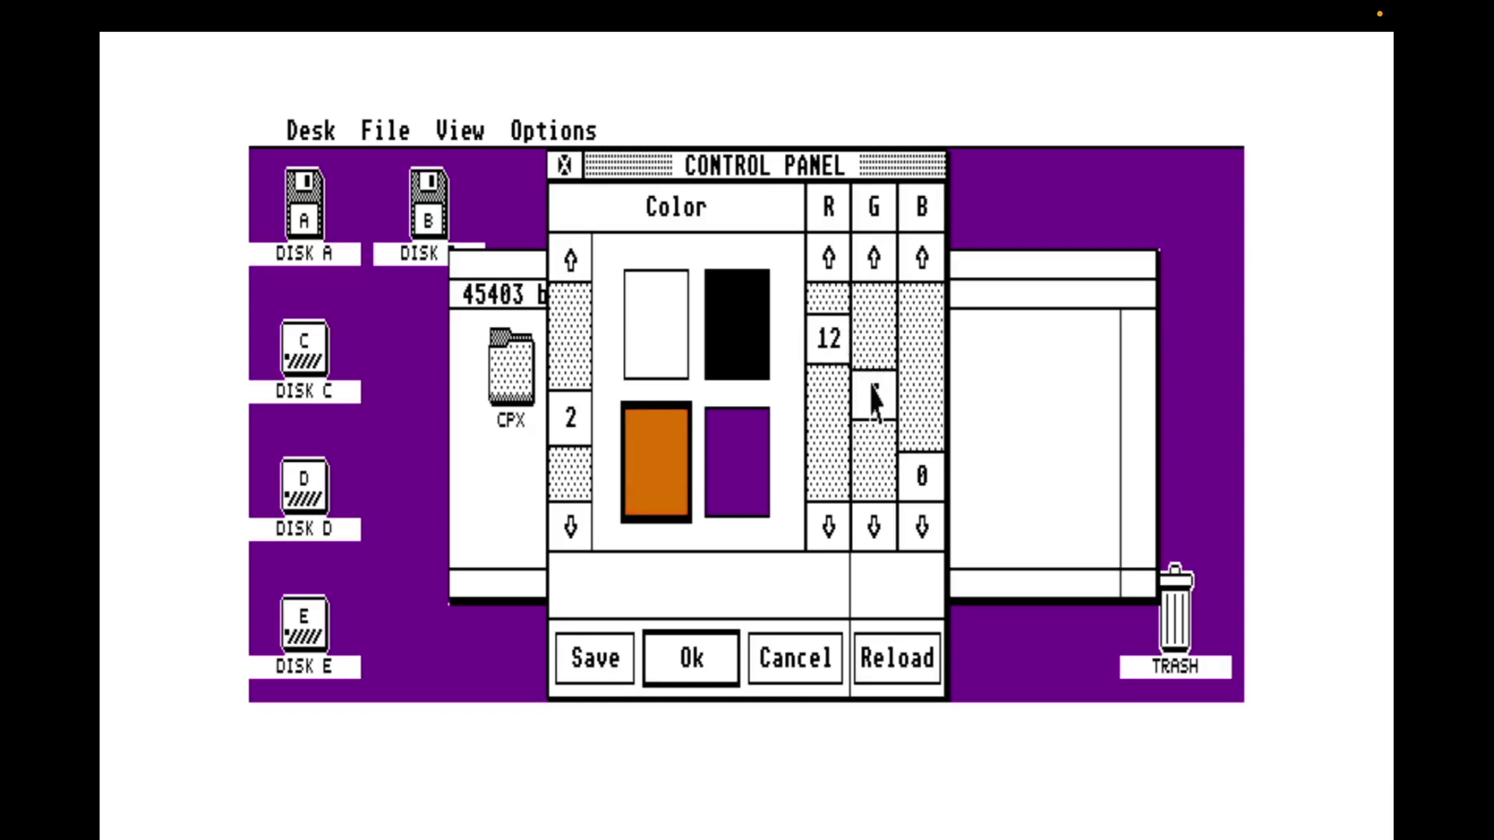
pyautogui.click(691, 660)
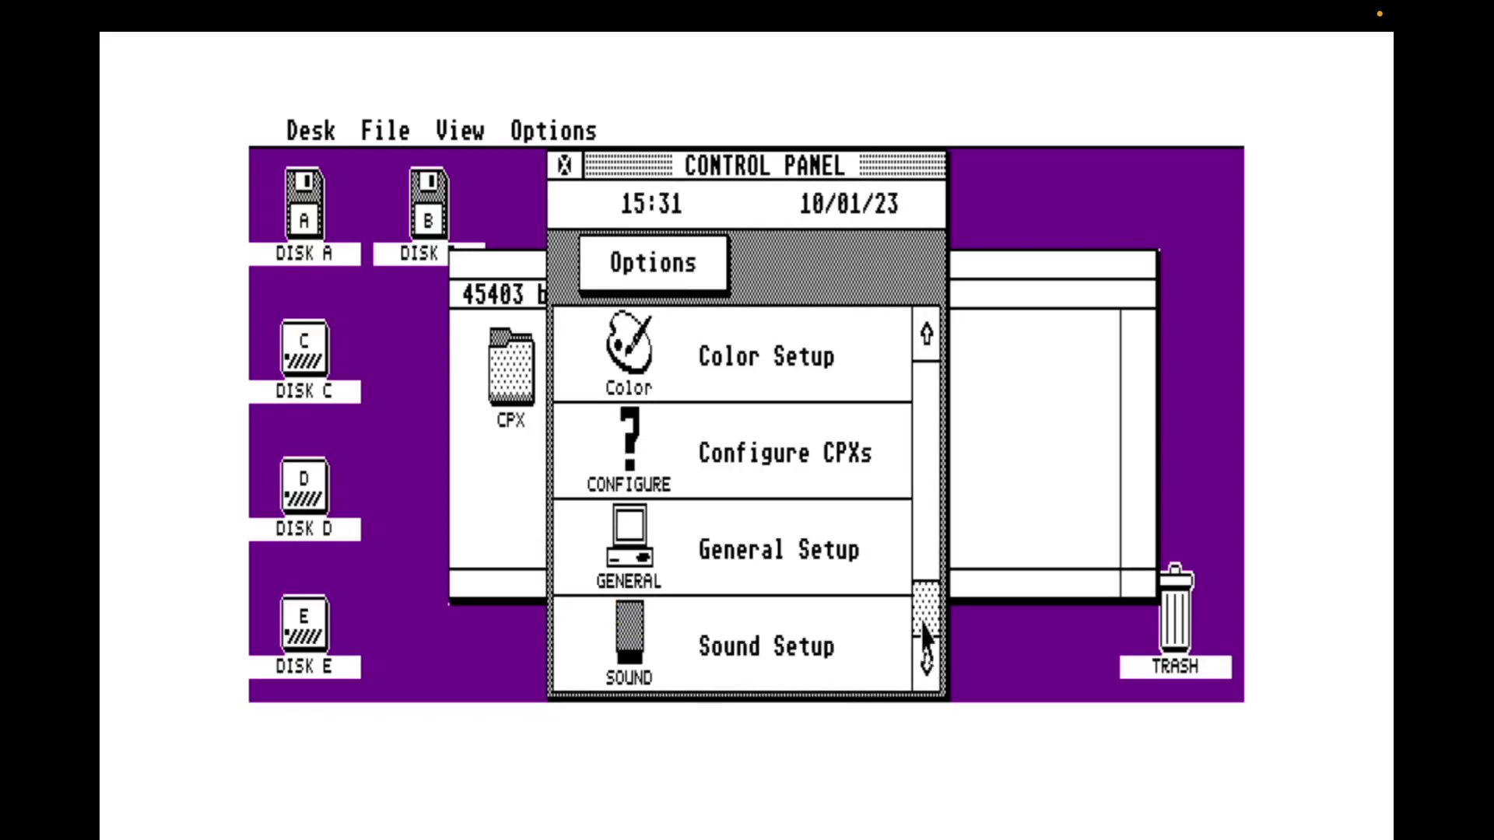
pyautogui.click(926, 661)
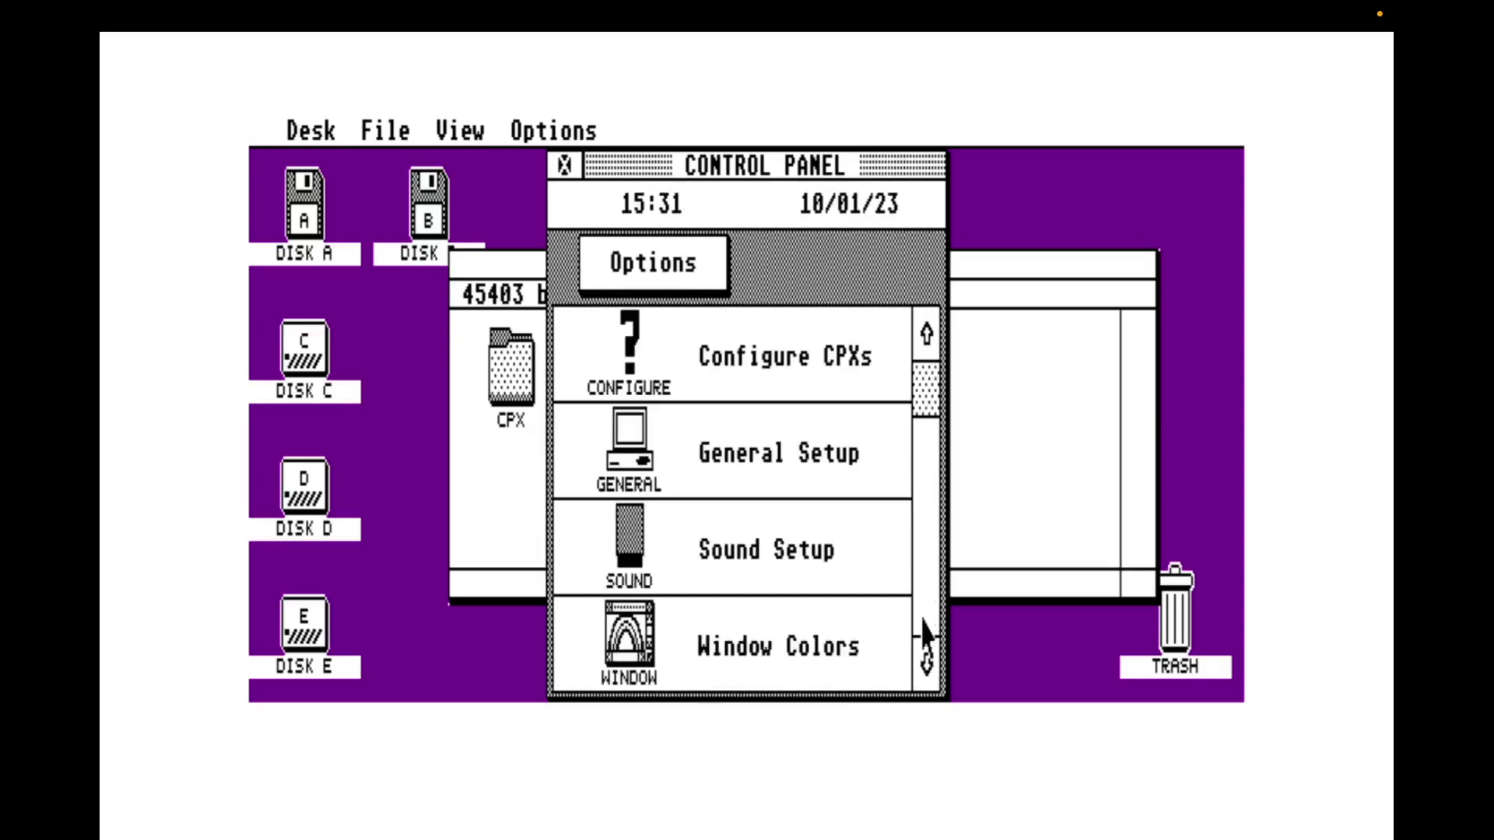
# Give the window title bar solid Mode, Text 0 and Fill 2, saved as default
pyautogui.doubleClick(797, 661)
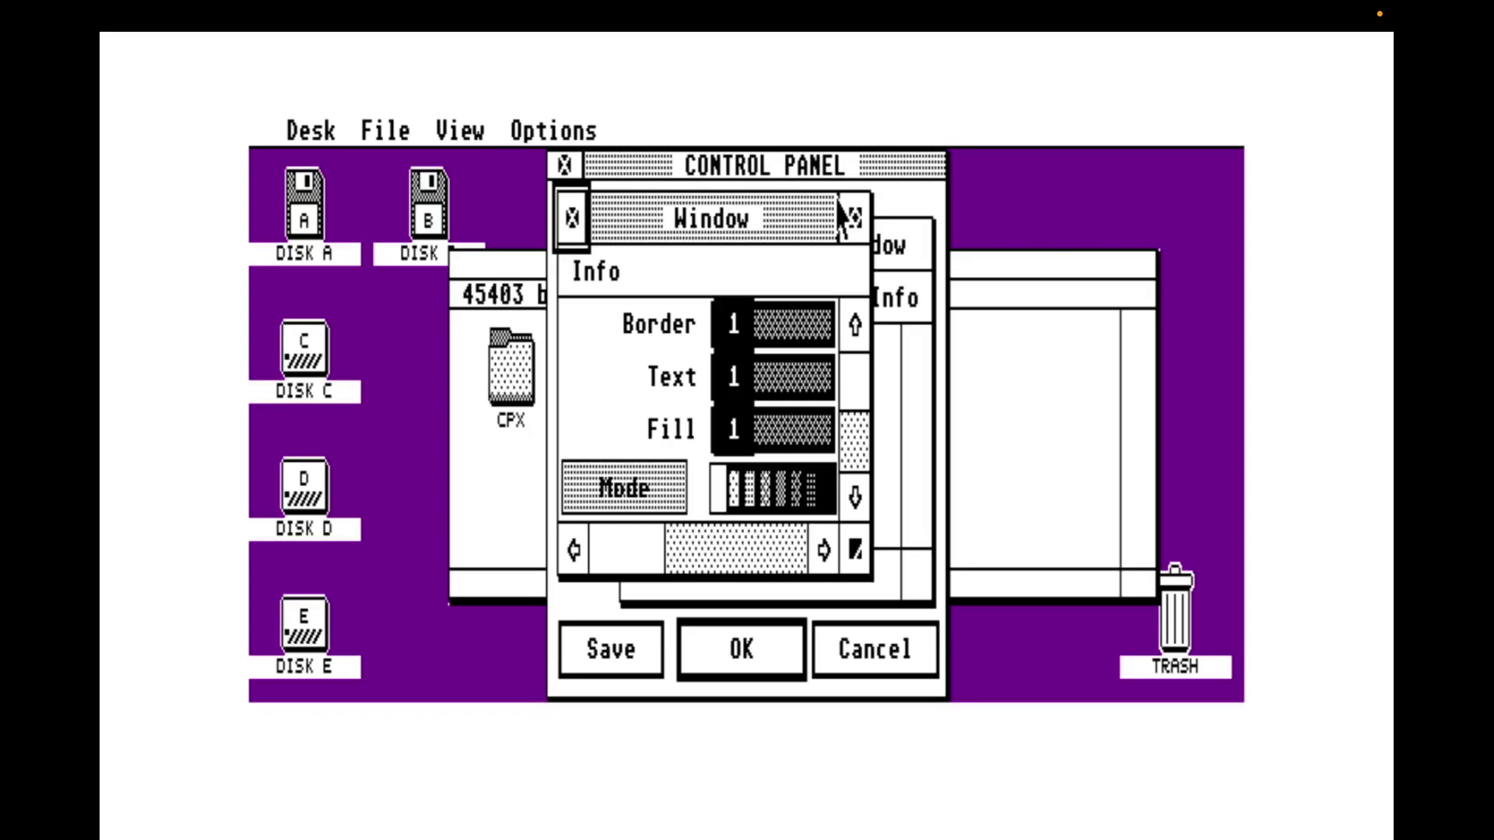
pyautogui.click(702, 233)
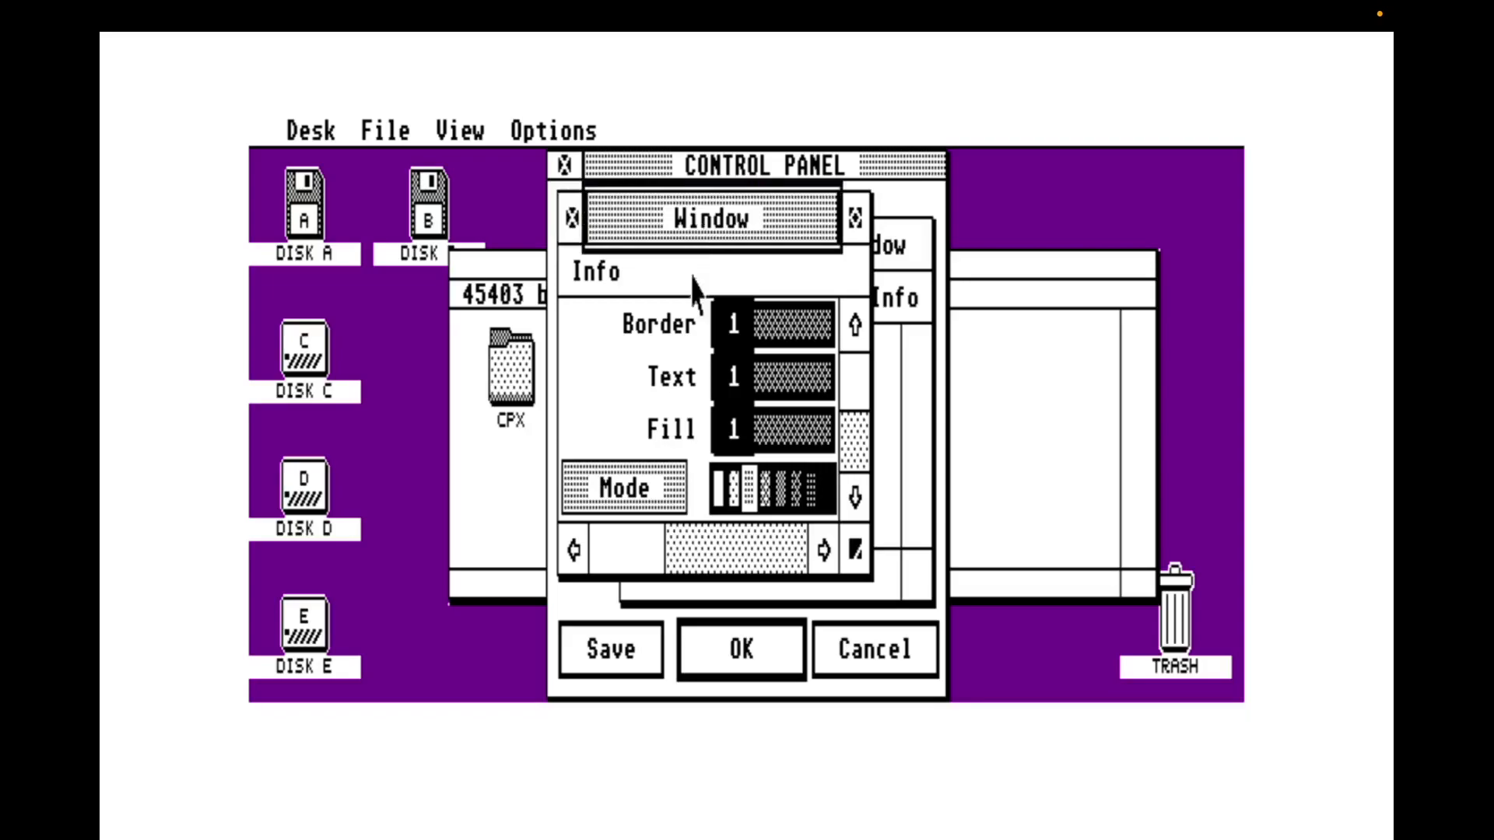
pyautogui.click(647, 501)
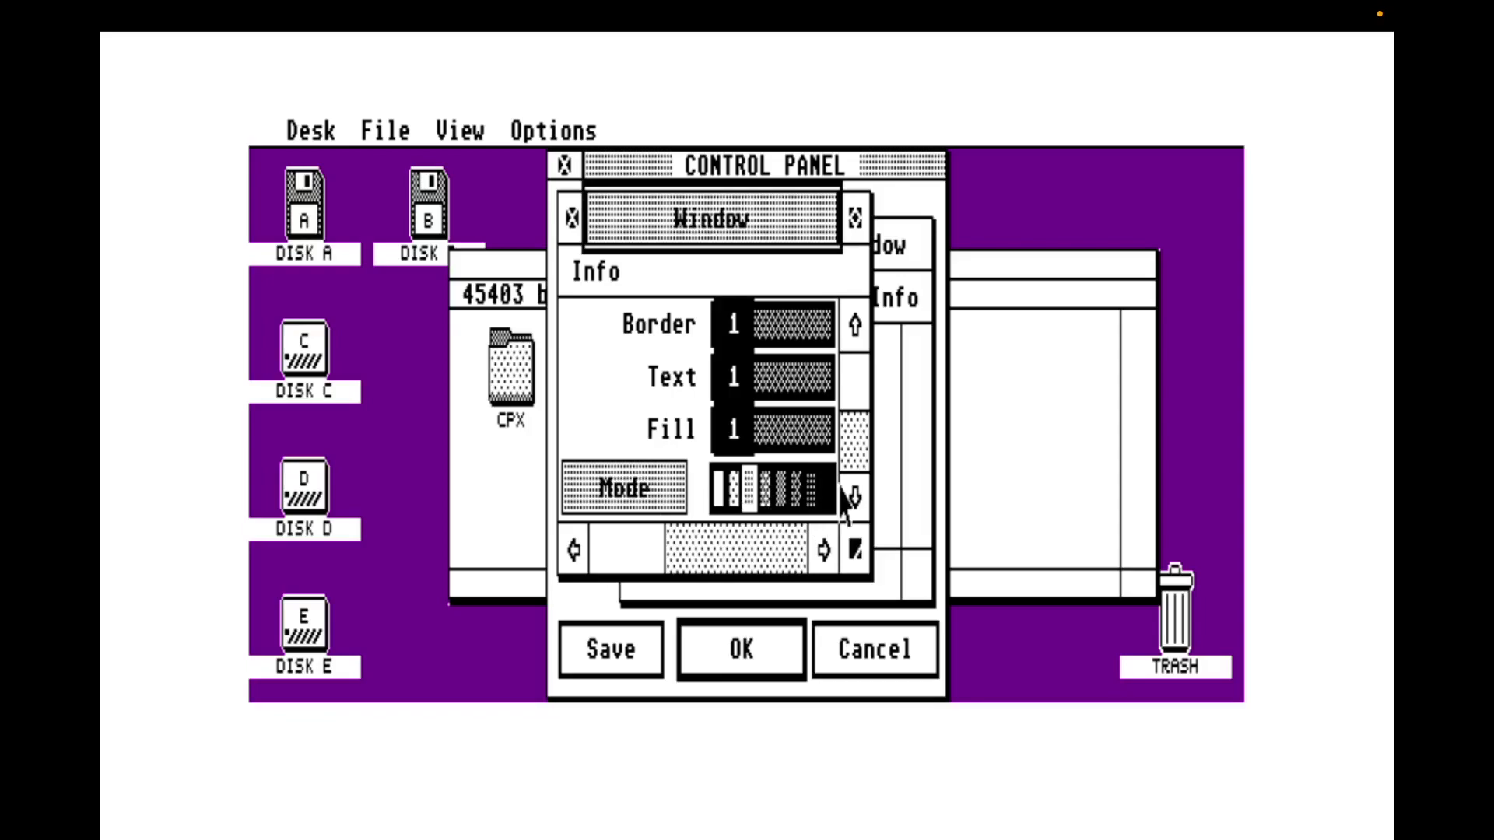
pyautogui.click(823, 490)
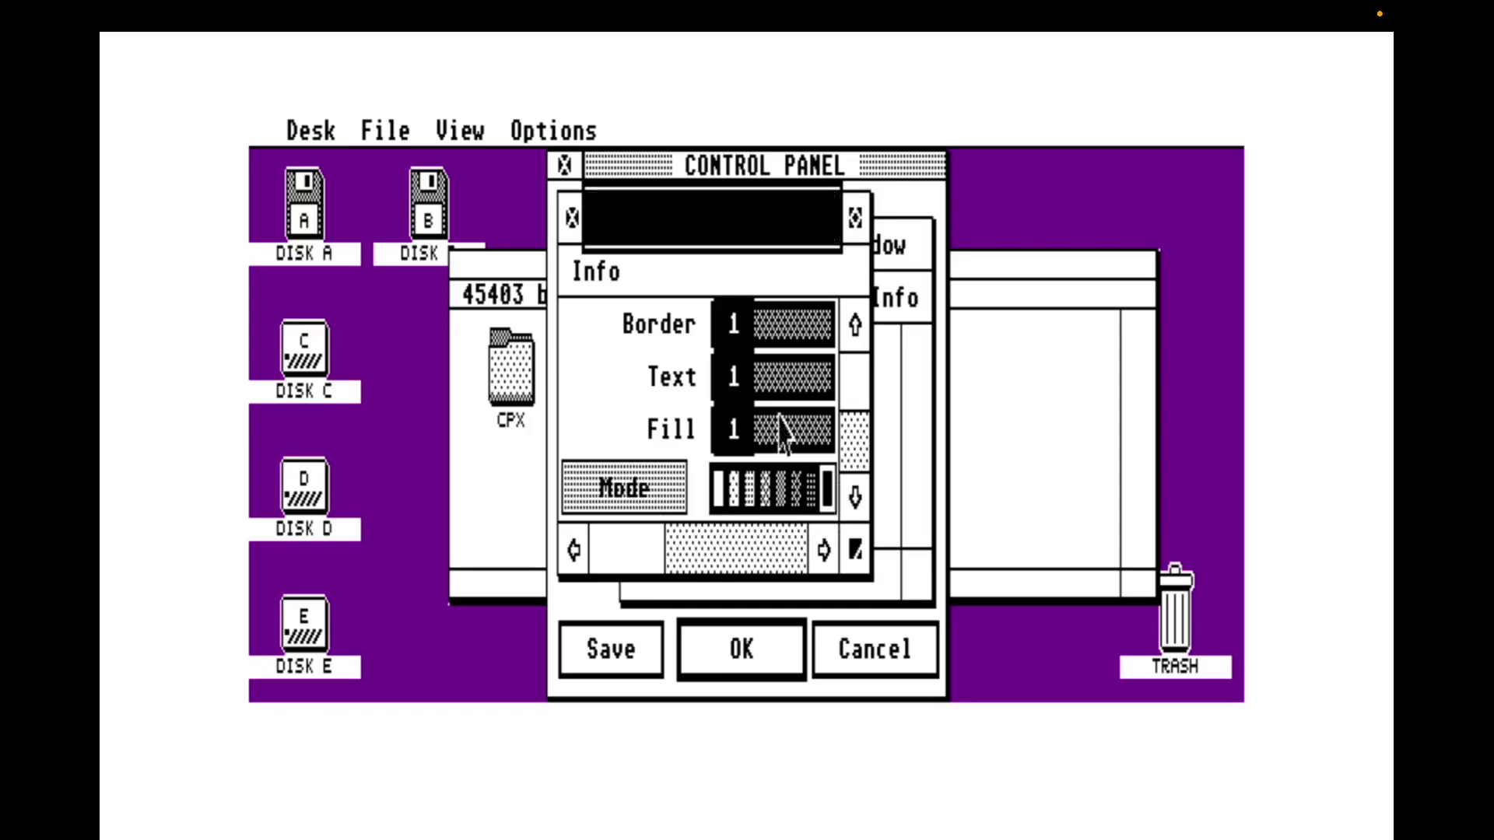
pyautogui.click(735, 380)
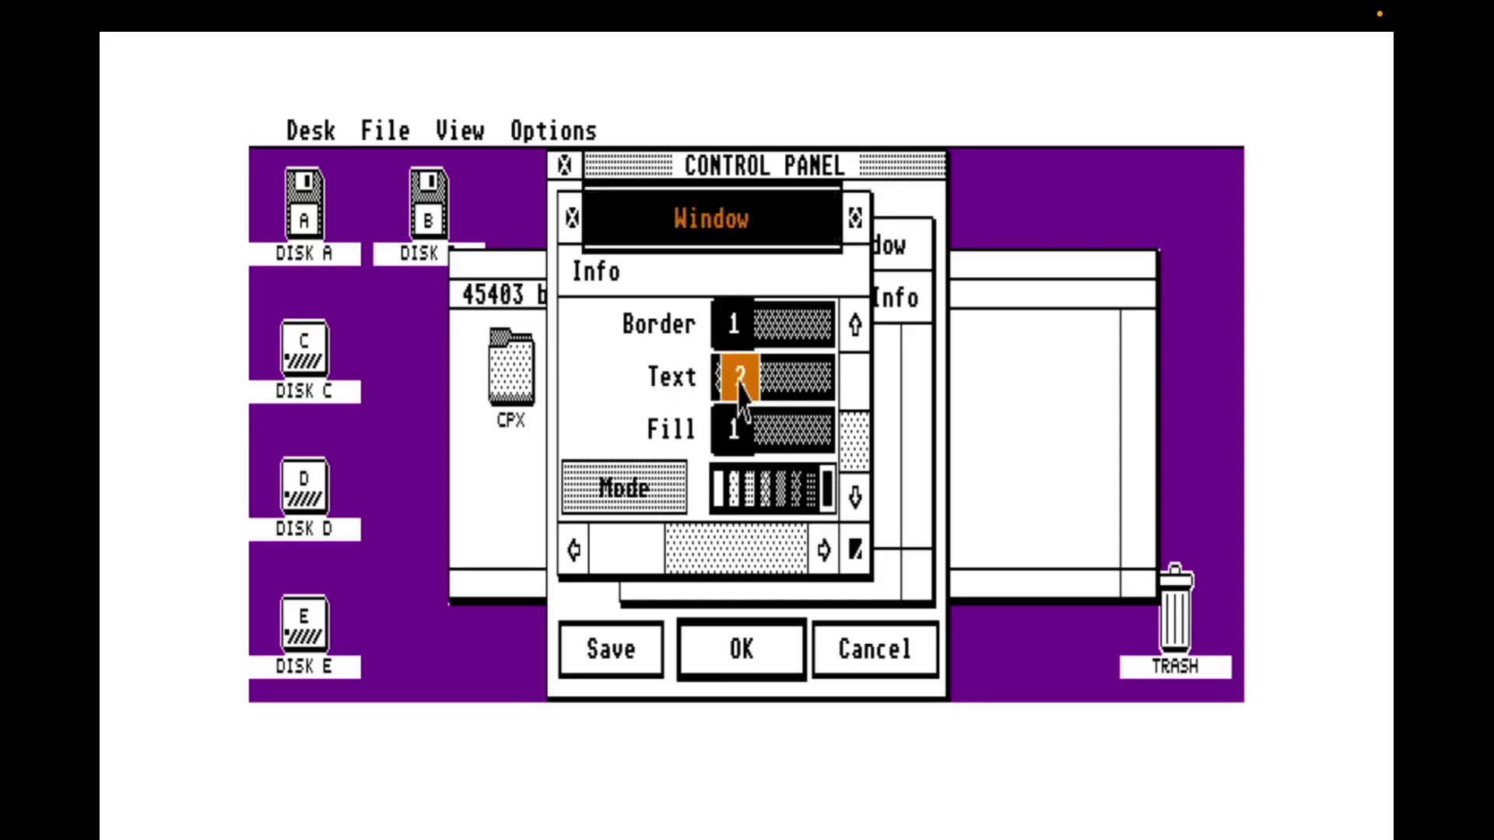
pyautogui.click(725, 382)
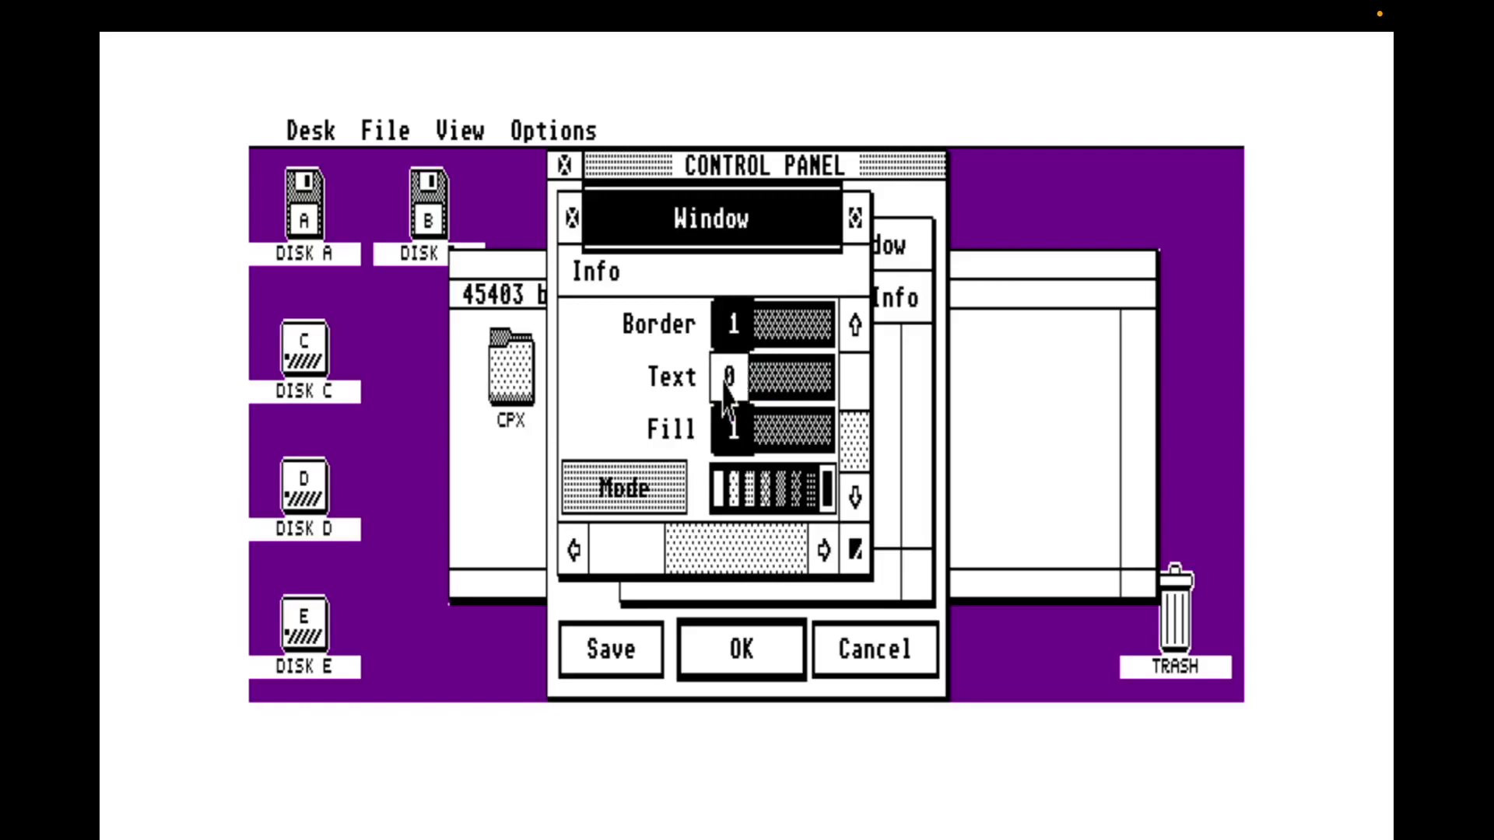
pyautogui.click(735, 435)
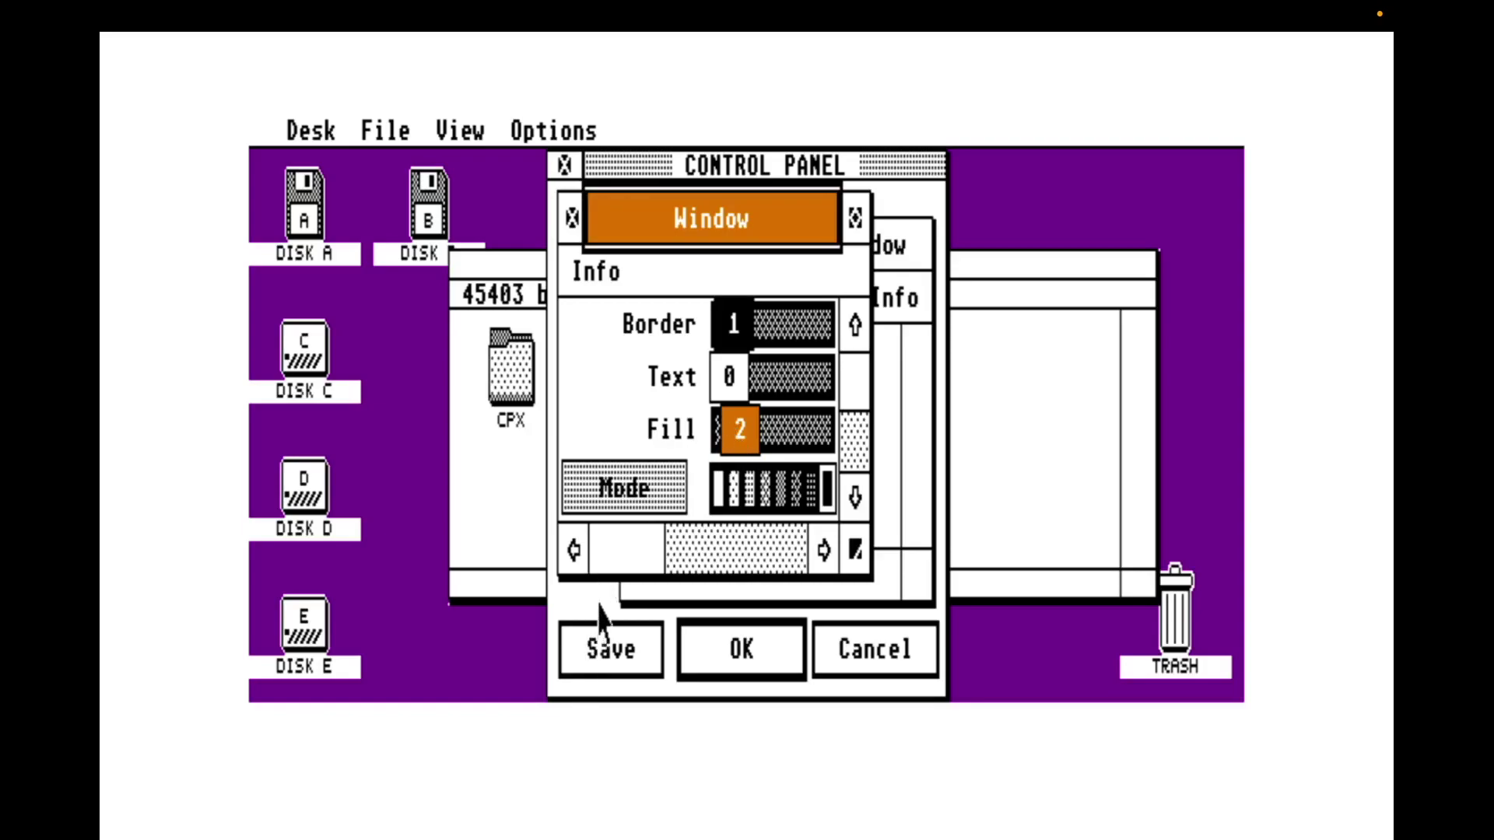
pyautogui.click(605, 653)
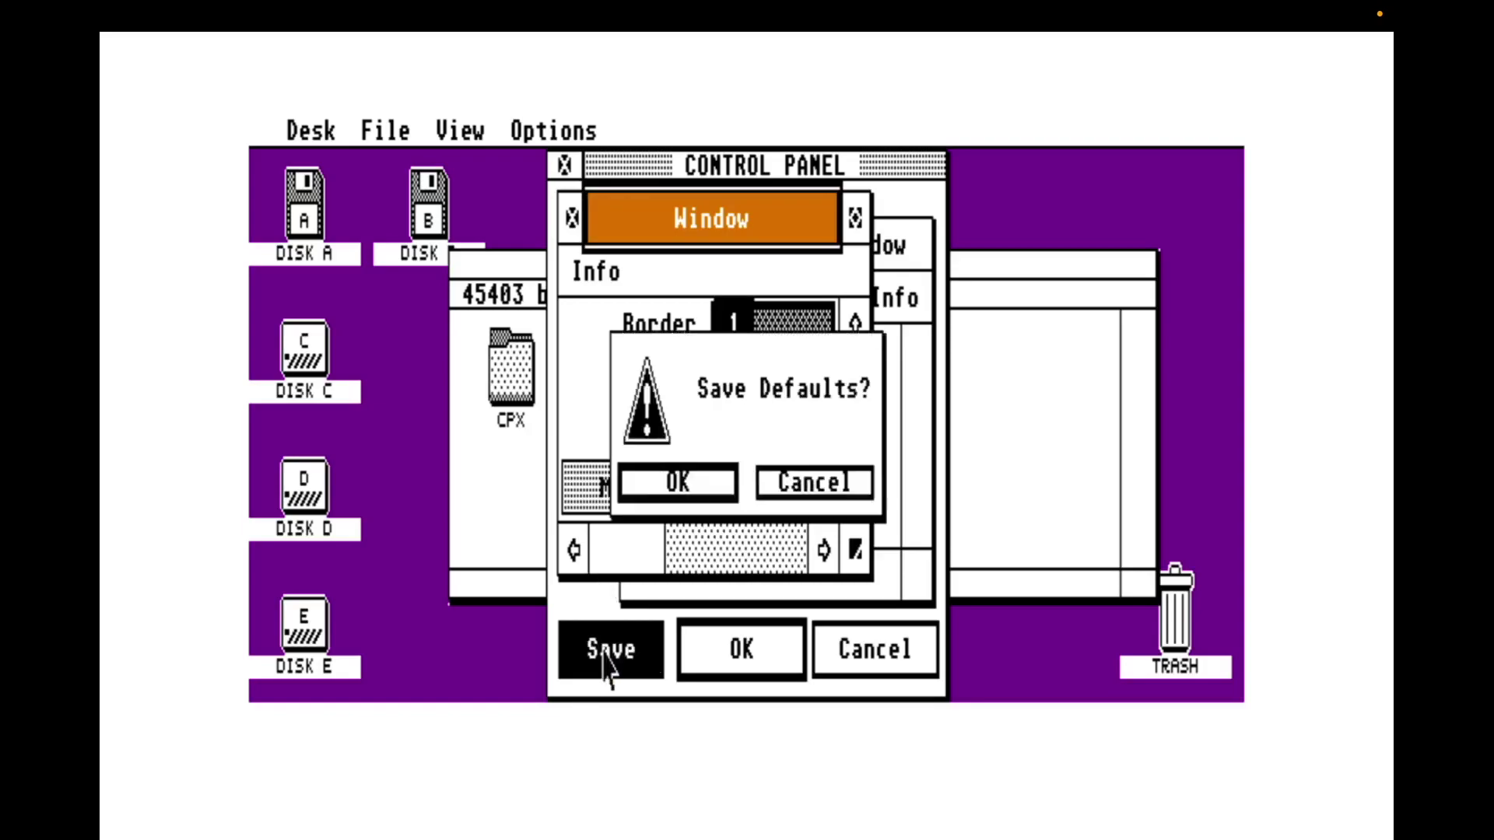
pyautogui.click(687, 490)
pyautogui.click(766, 671)
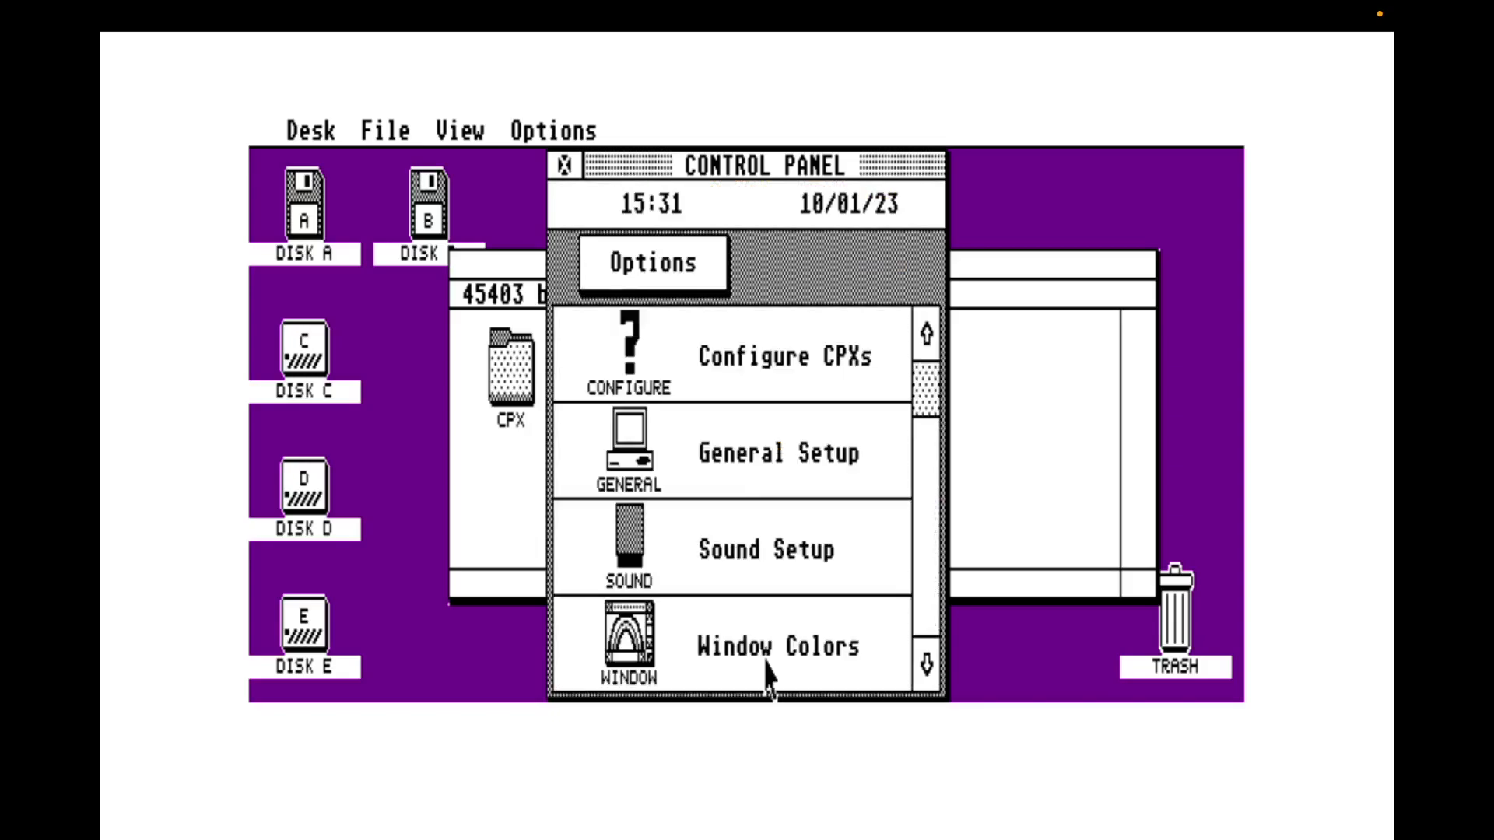
# Dismiss the Options menu and open drive D with its INSTALL and UTIL folders
pyautogui.moveTo(548, 130)
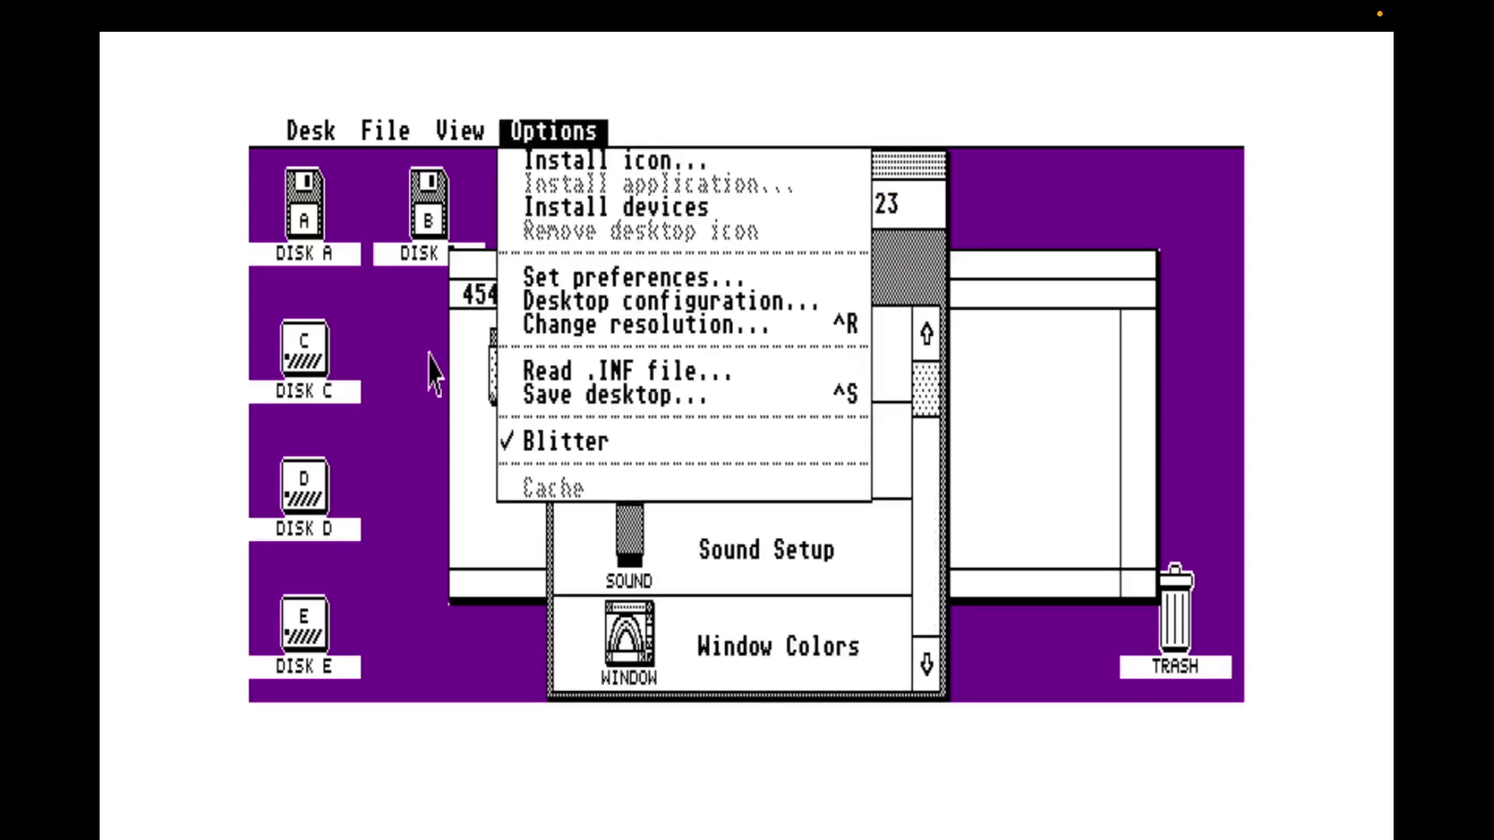
pyautogui.click(374, 366)
pyautogui.doubleClick(301, 491)
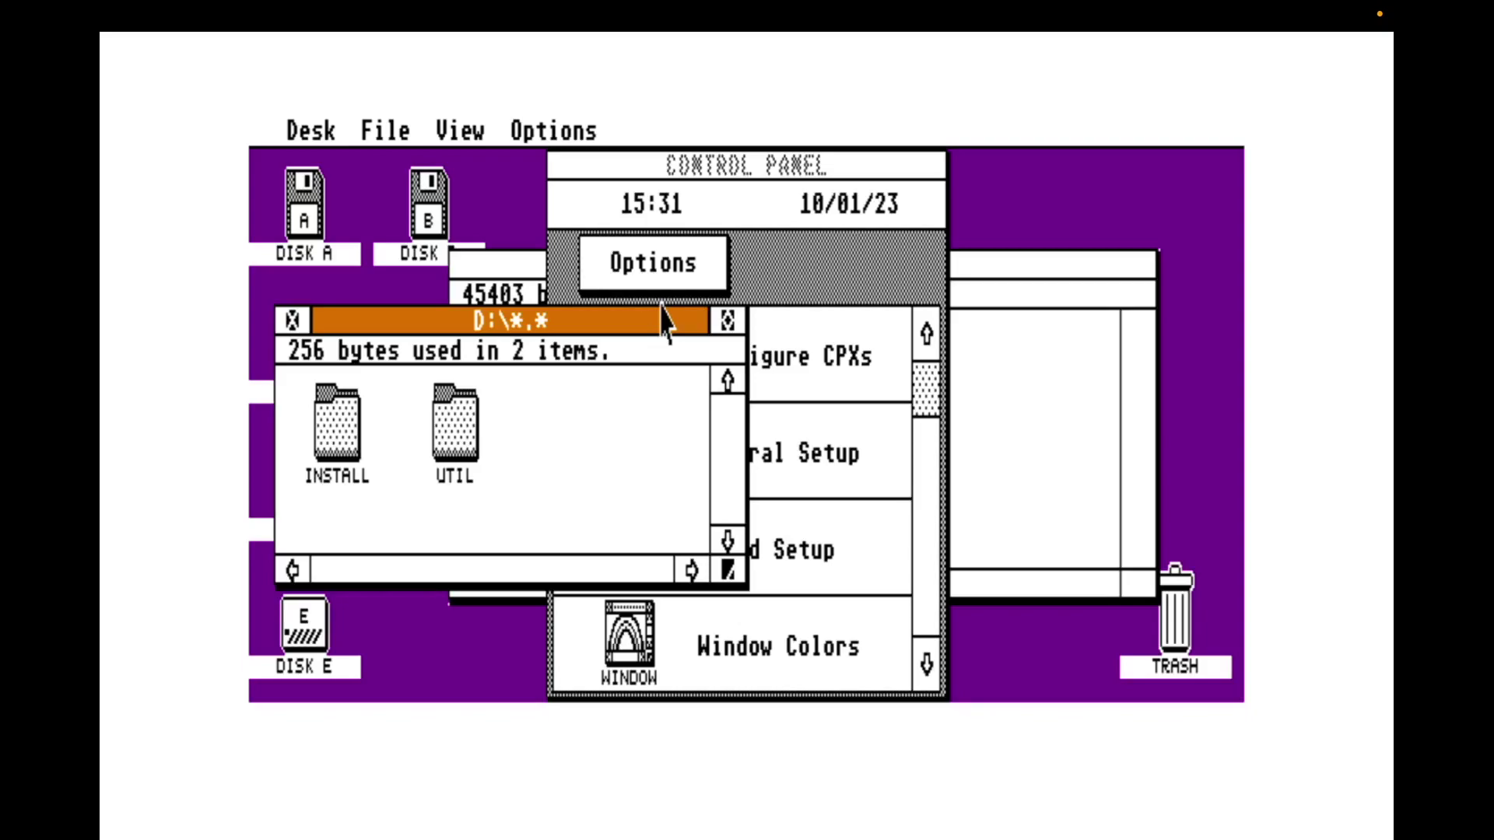
# Close the drive C window and reopen Window Colors in the Control Panel
pyautogui.click(504, 268)
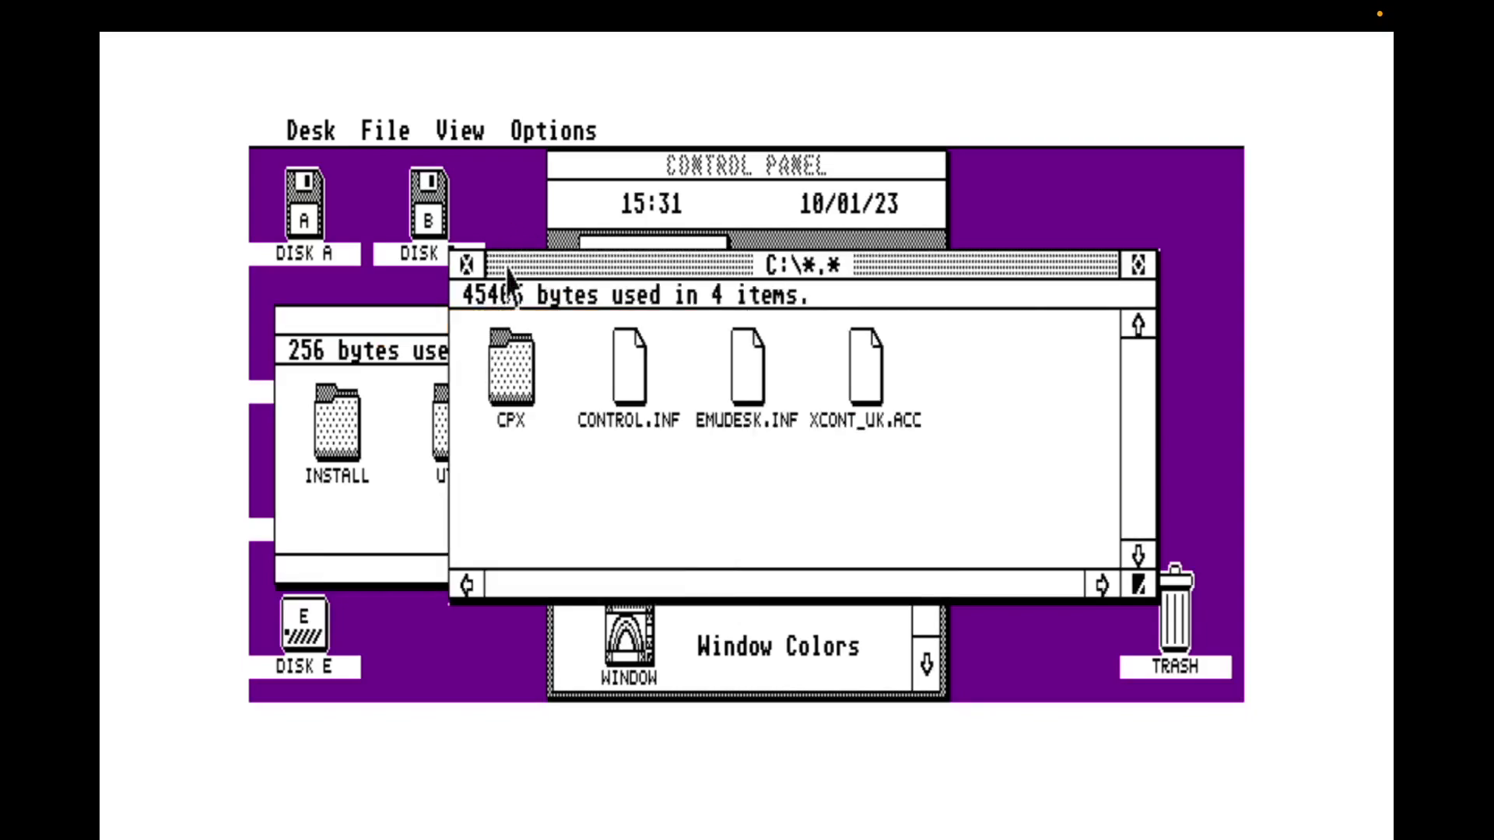
pyautogui.click(469, 266)
pyautogui.click(805, 266)
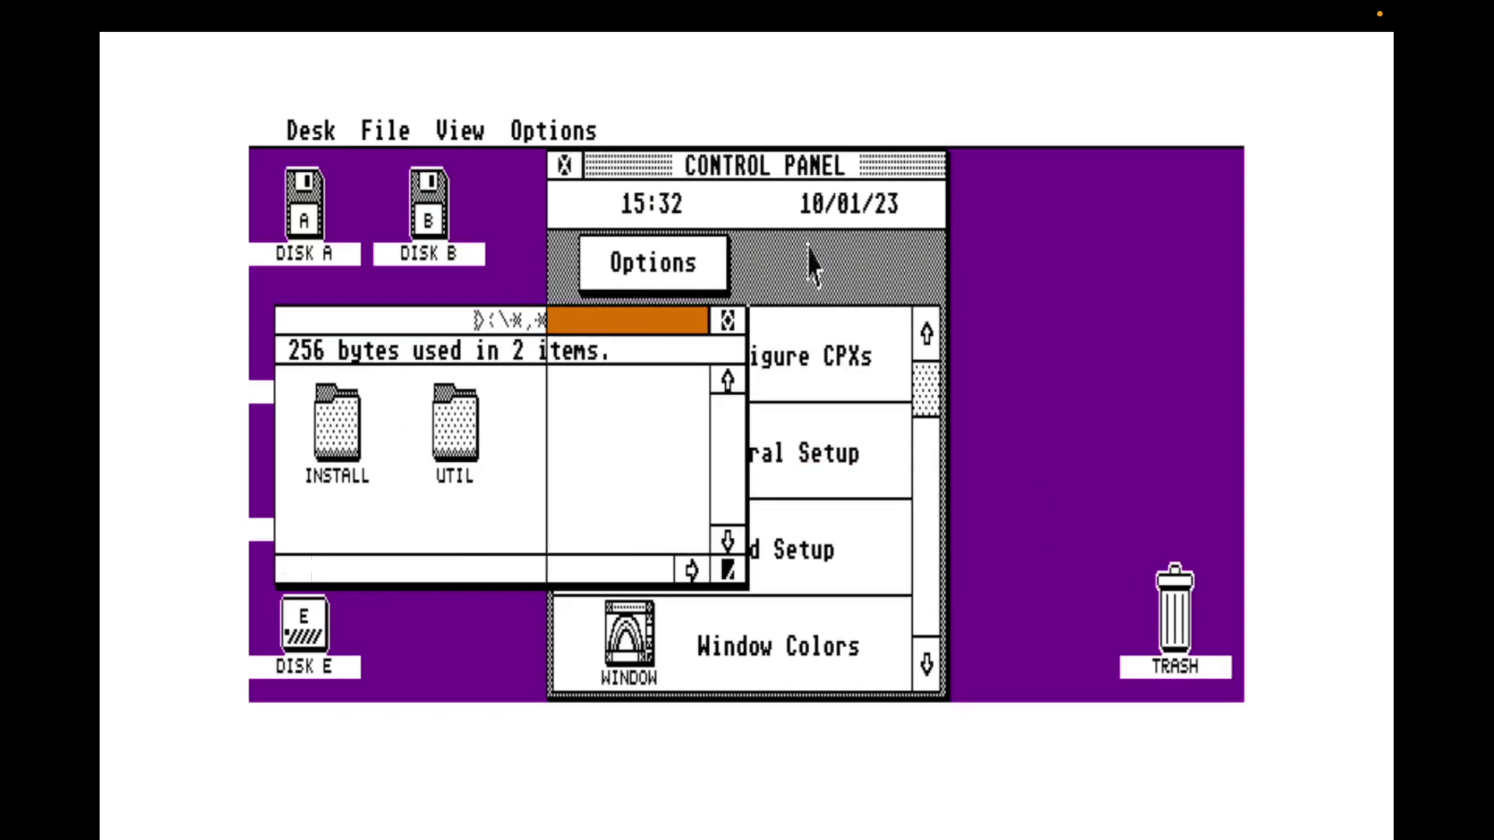
pyautogui.doubleClick(819, 668)
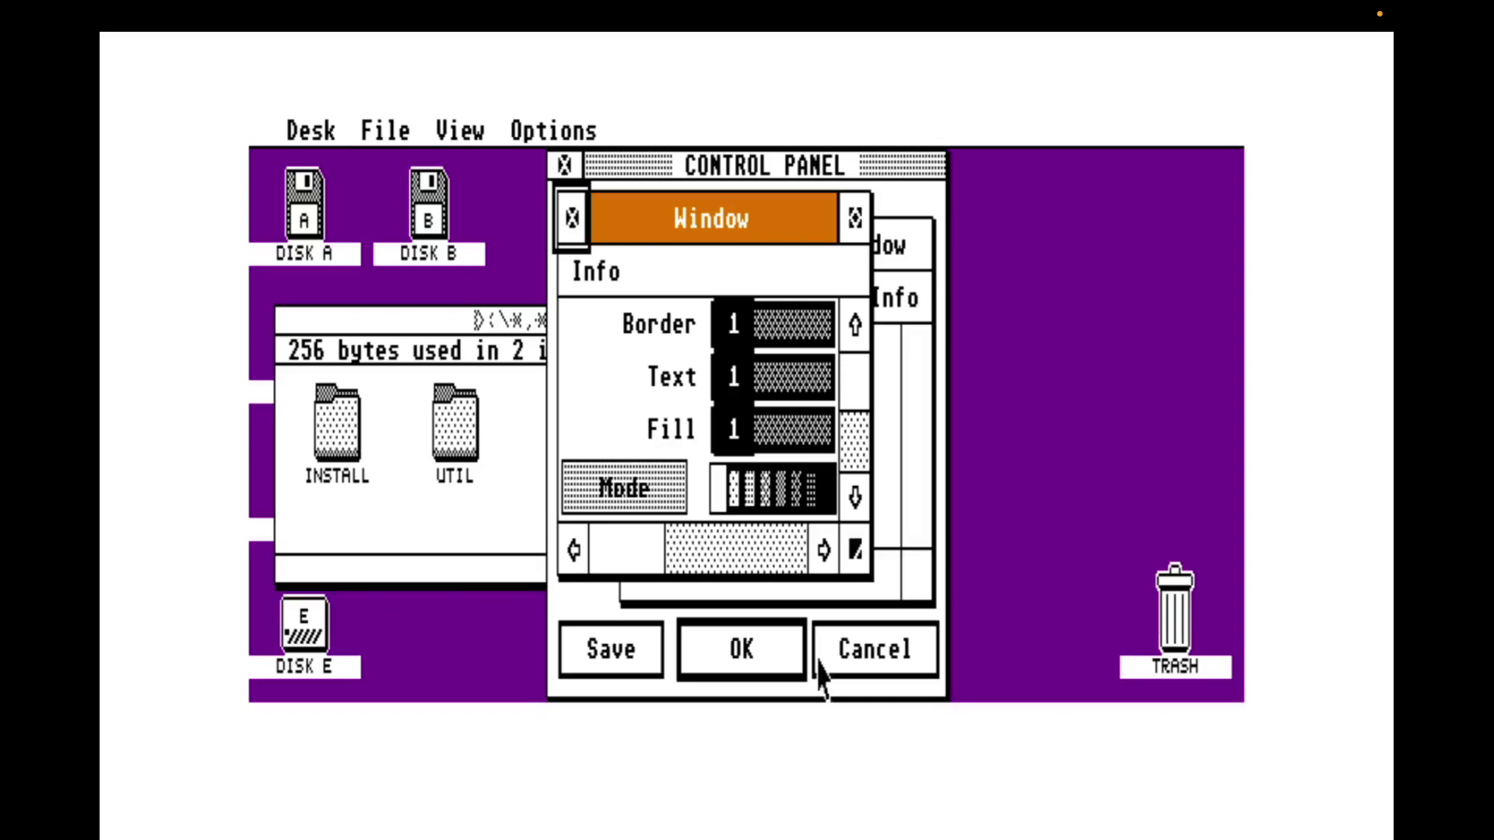
# Set the scroll sliders and vertical scroll track fill colour to 2 (orange)
pyautogui.click(859, 447)
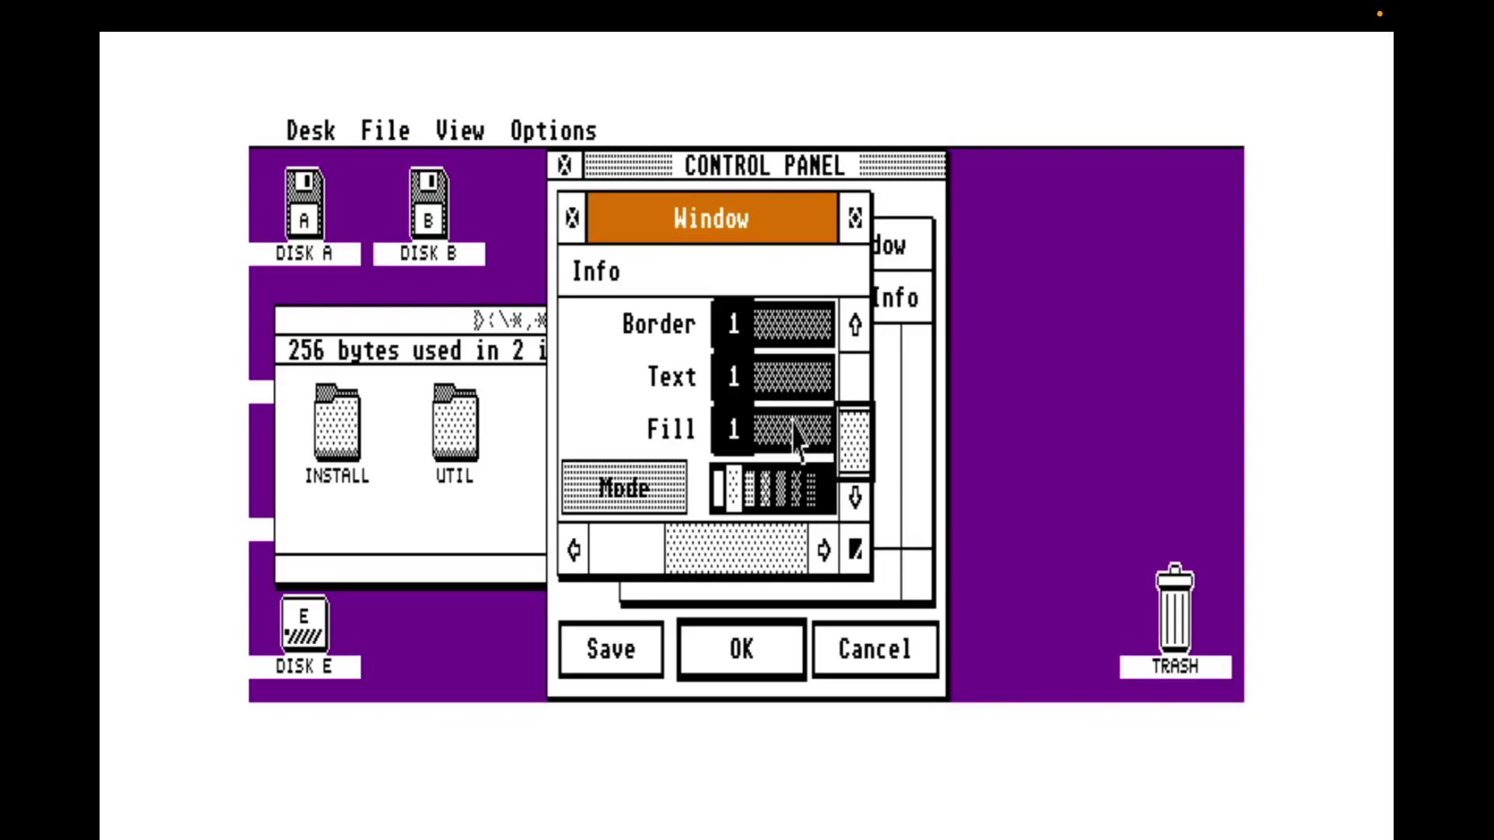
pyautogui.click(755, 445)
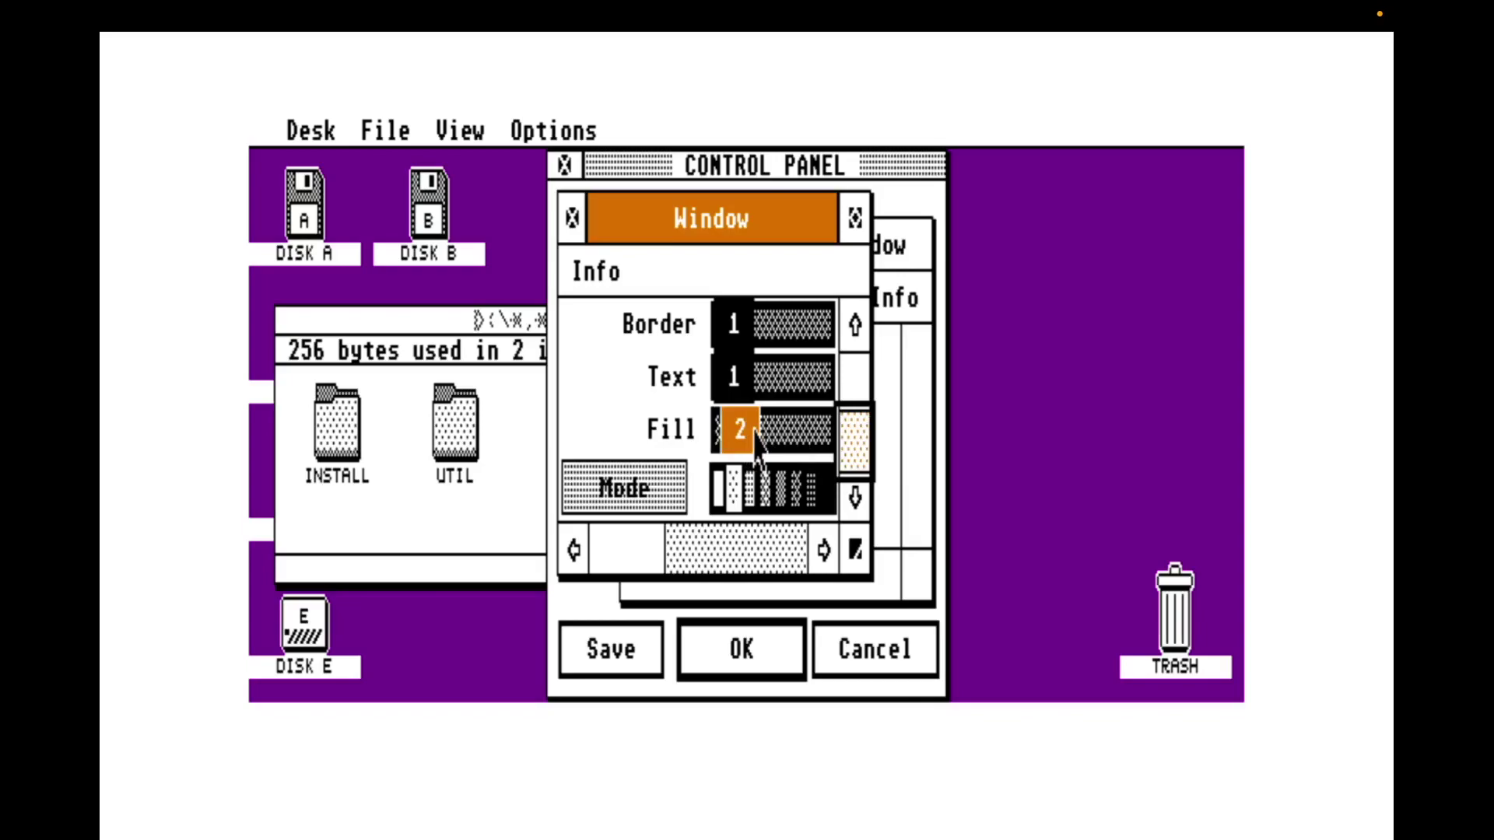
pyautogui.click(707, 560)
pyautogui.click(739, 432)
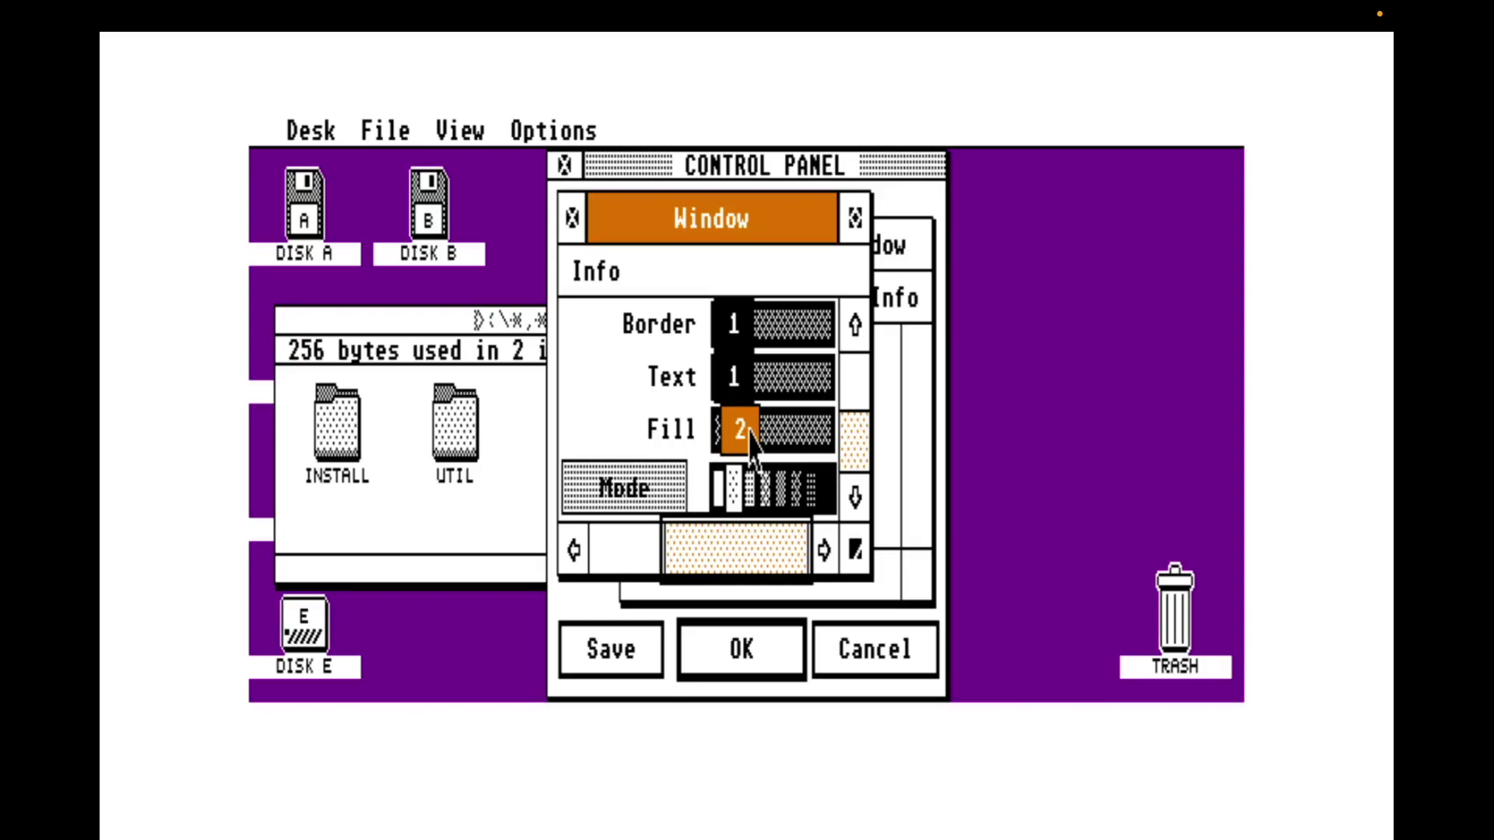
pyautogui.click(860, 376)
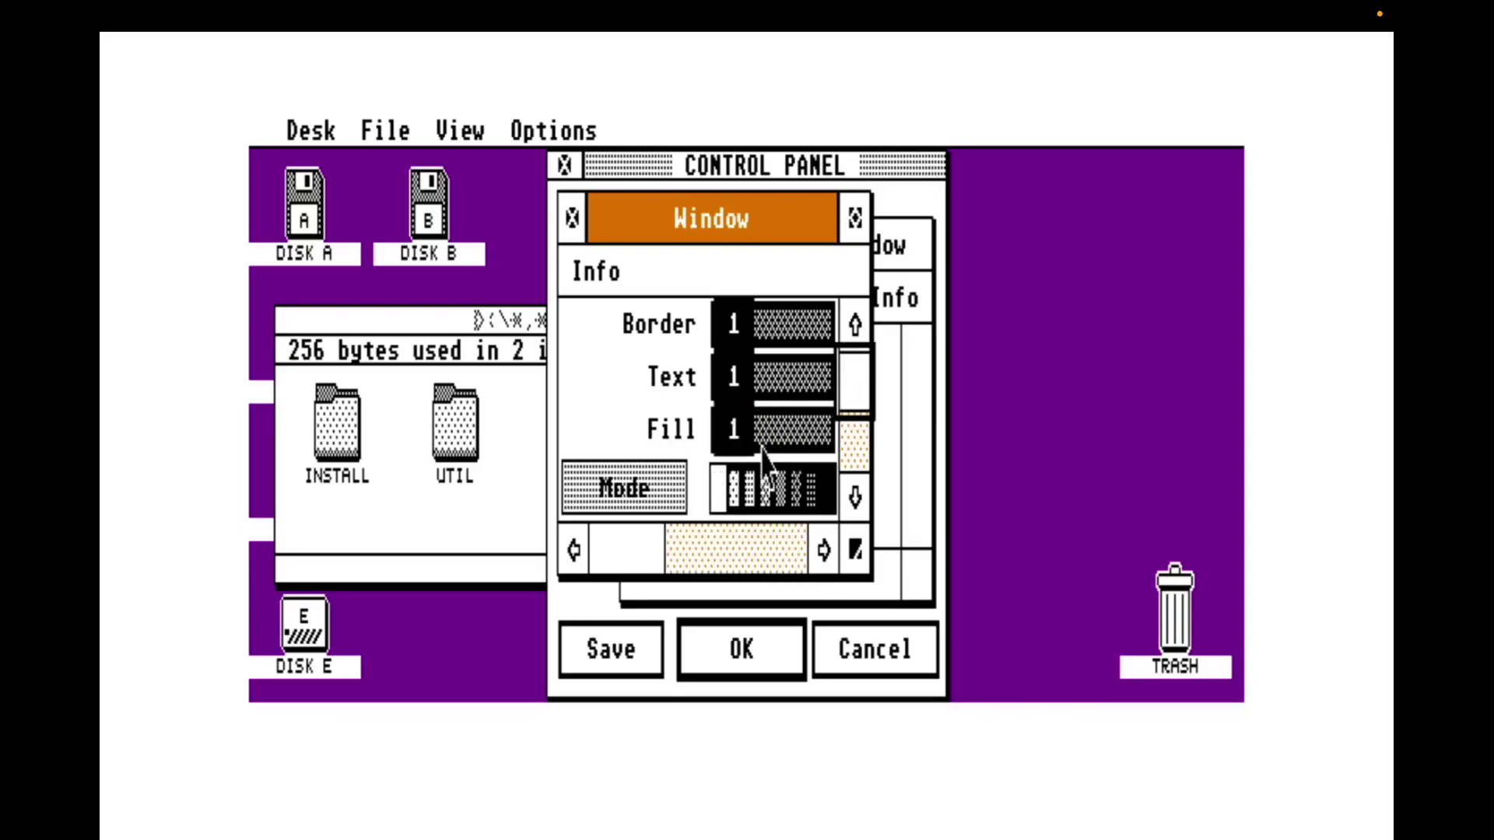
pyautogui.click(735, 435)
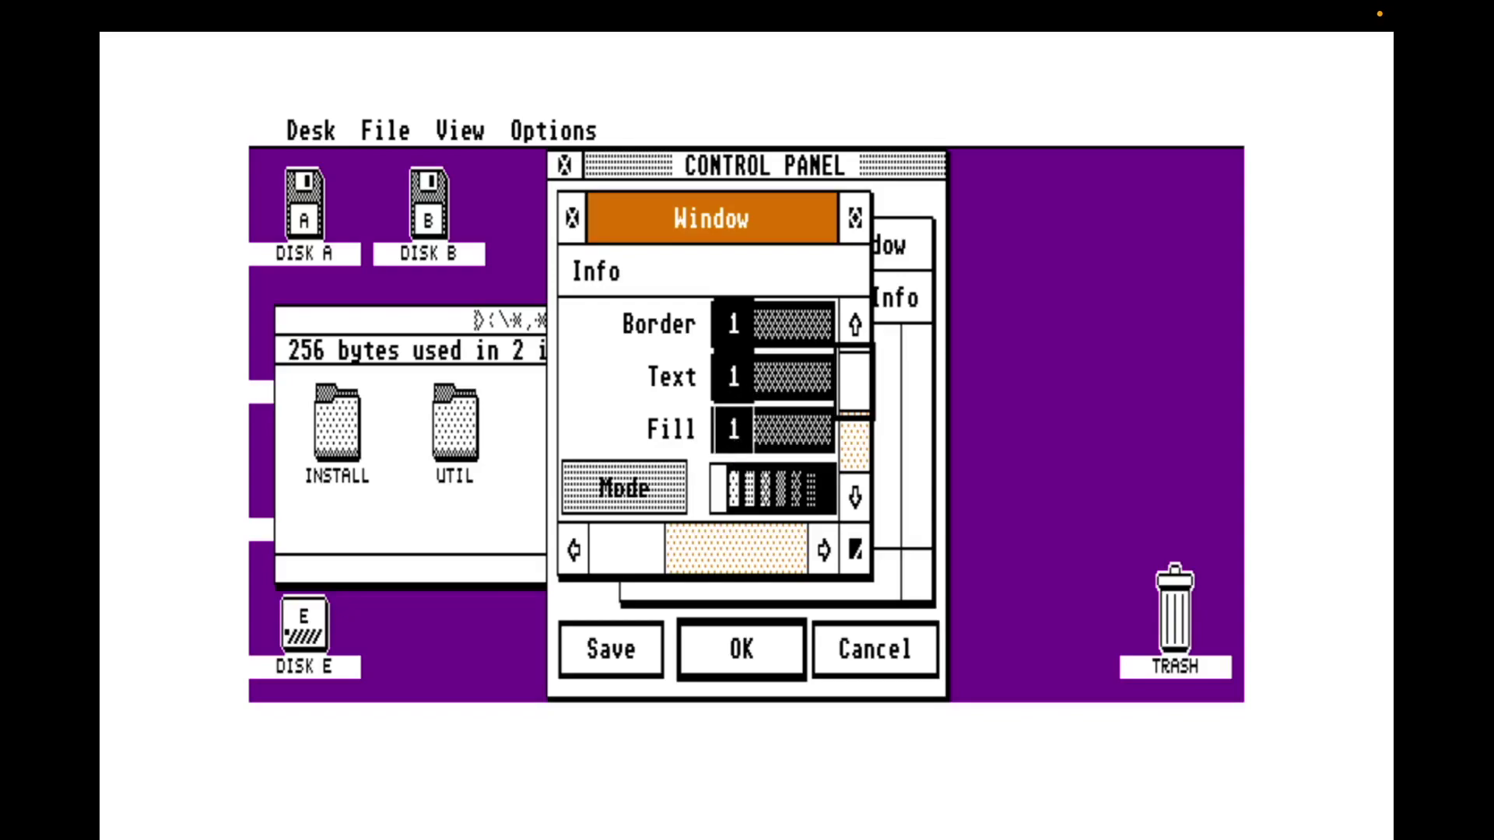
pyautogui.click(737, 435)
pyautogui.click(739, 435)
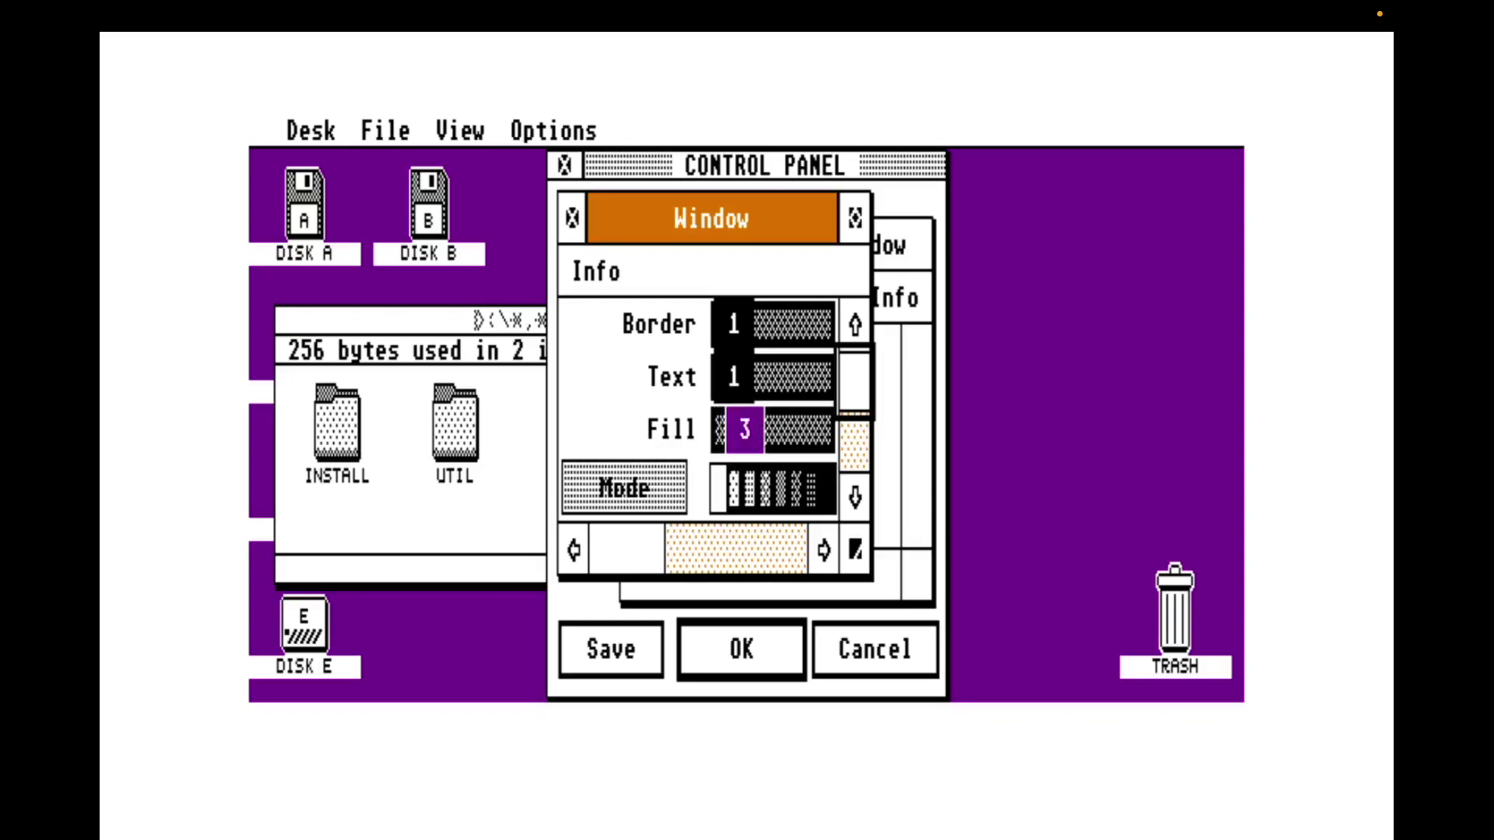
pyautogui.rightClick(742, 435)
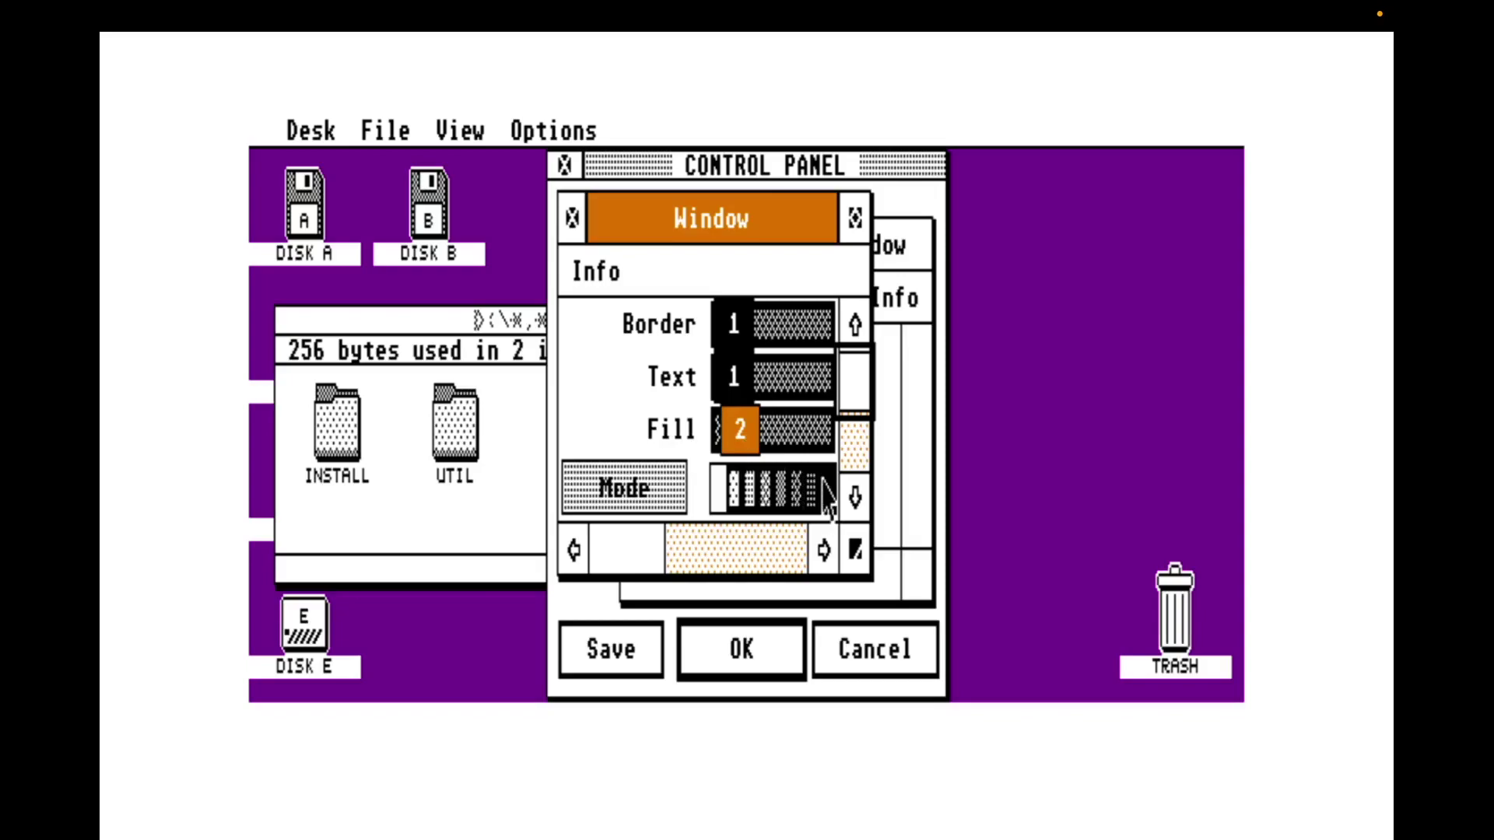
# Make the scroll tracks a solid orange pattern and save the colours as defaults
pyautogui.click(824, 488)
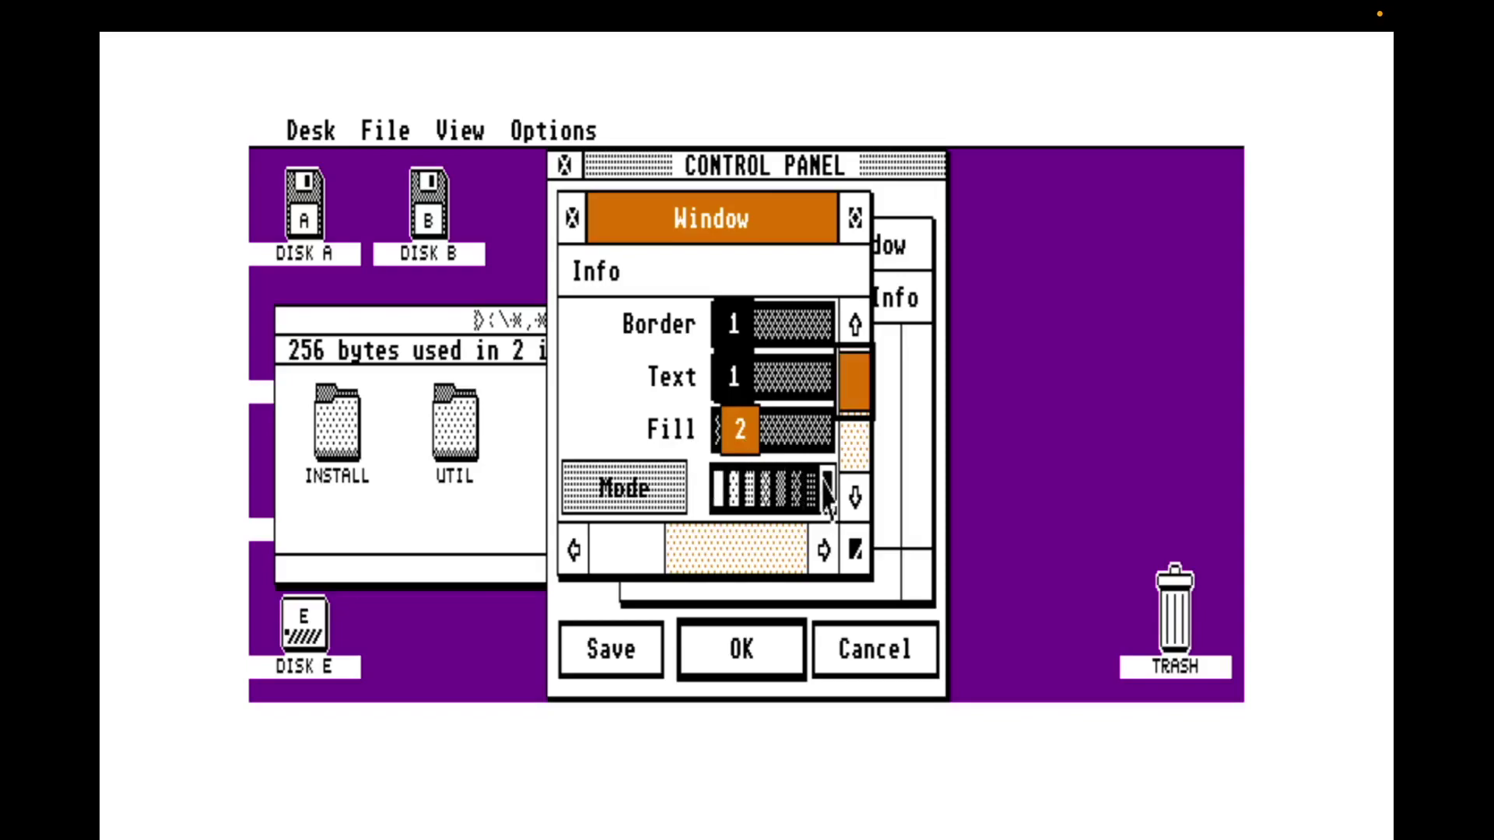
pyautogui.click(622, 551)
pyautogui.click(824, 490)
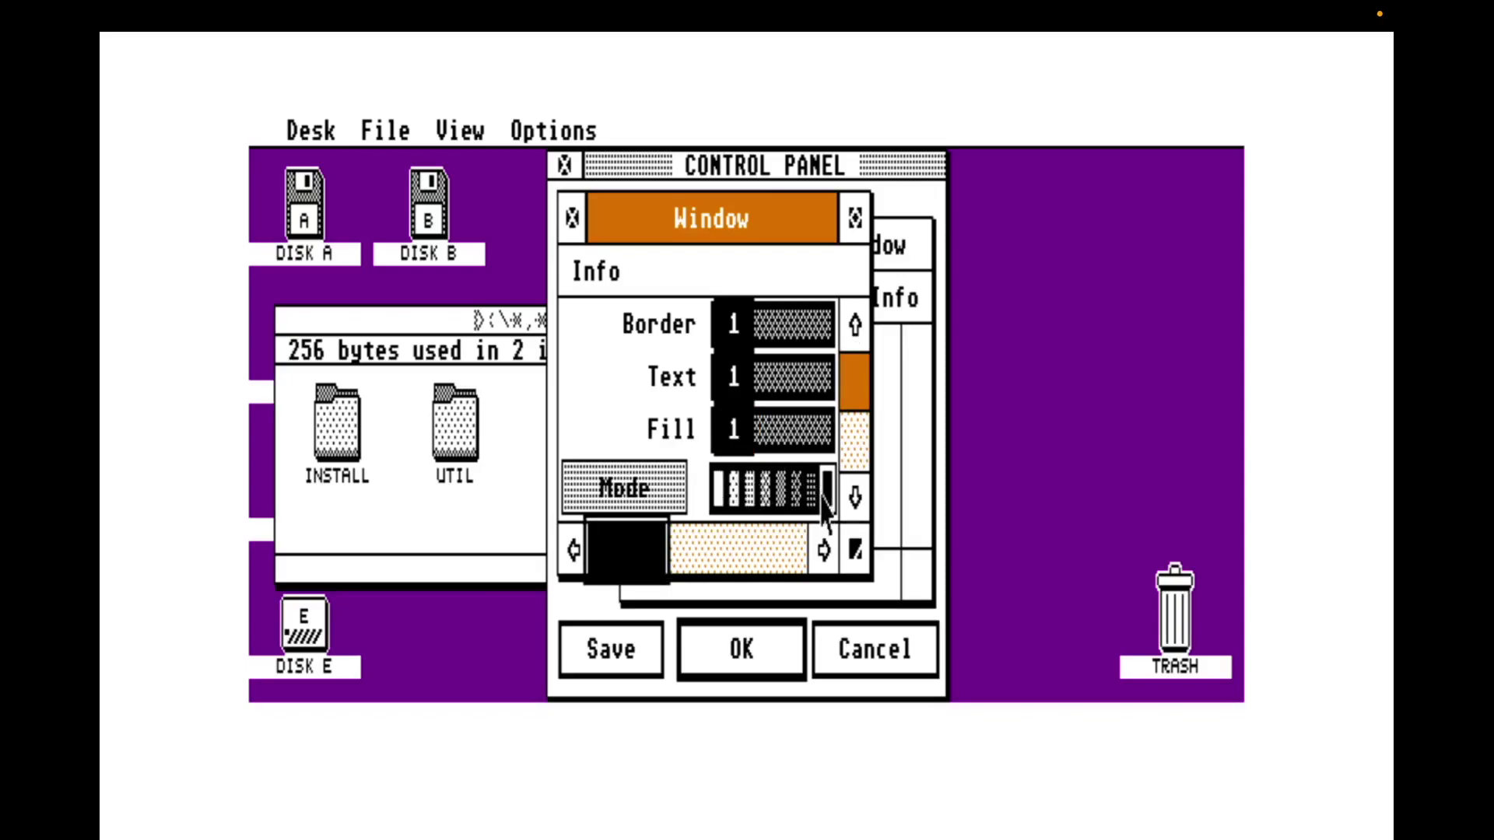
pyautogui.click(737, 428)
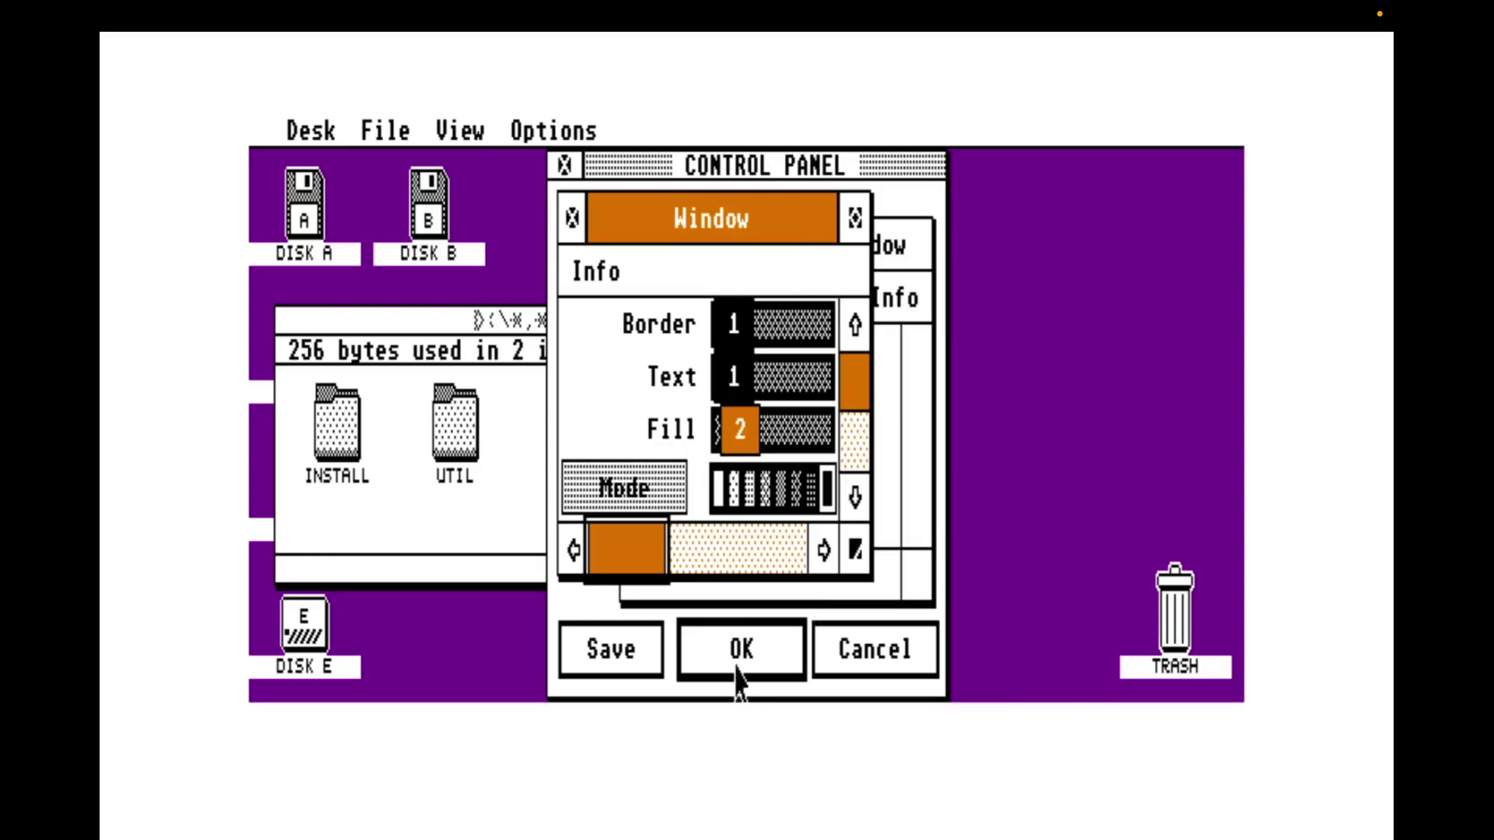
pyautogui.click(610, 673)
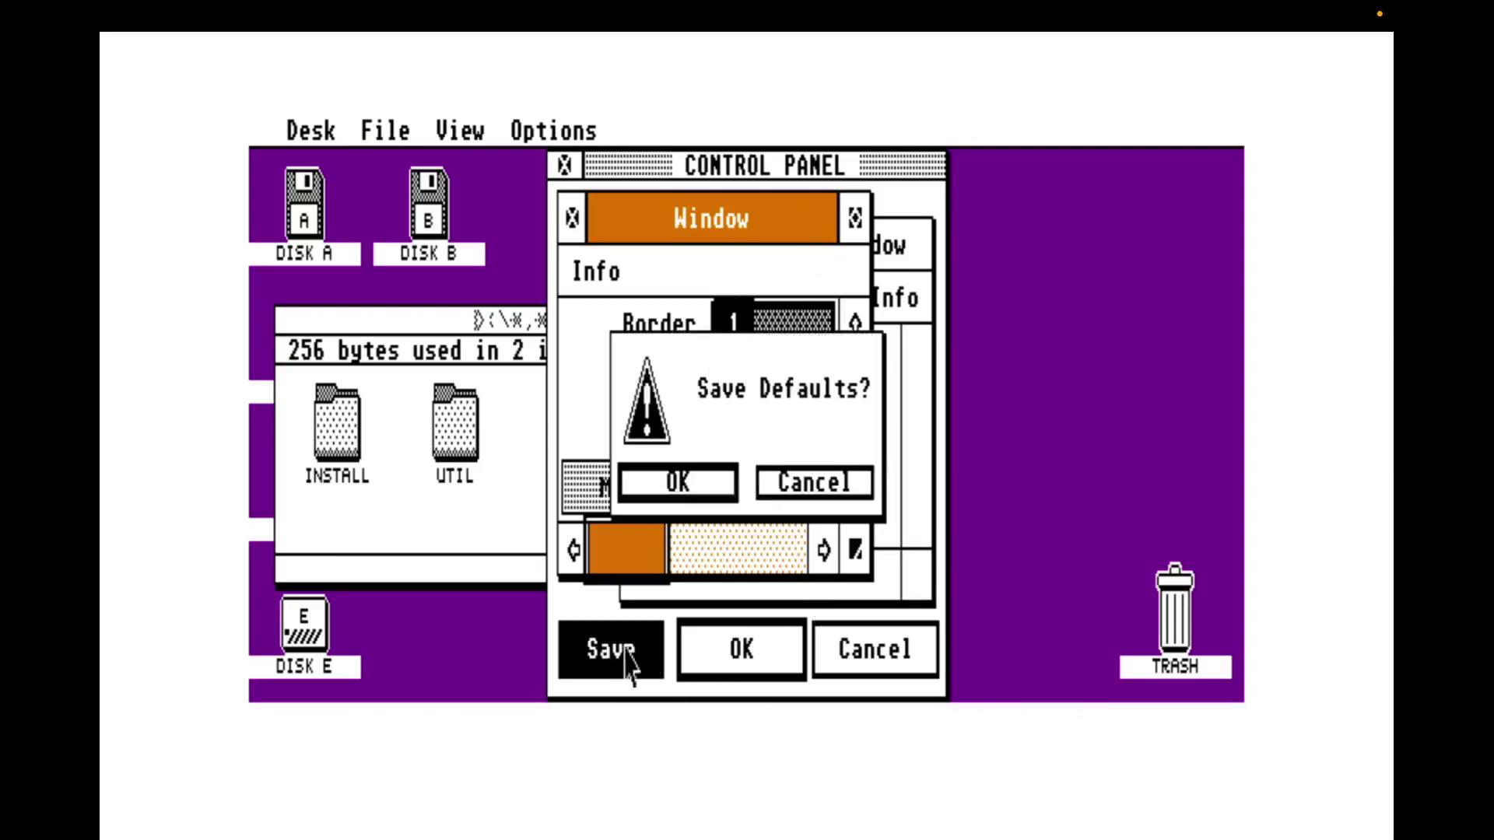
pyautogui.click(720, 481)
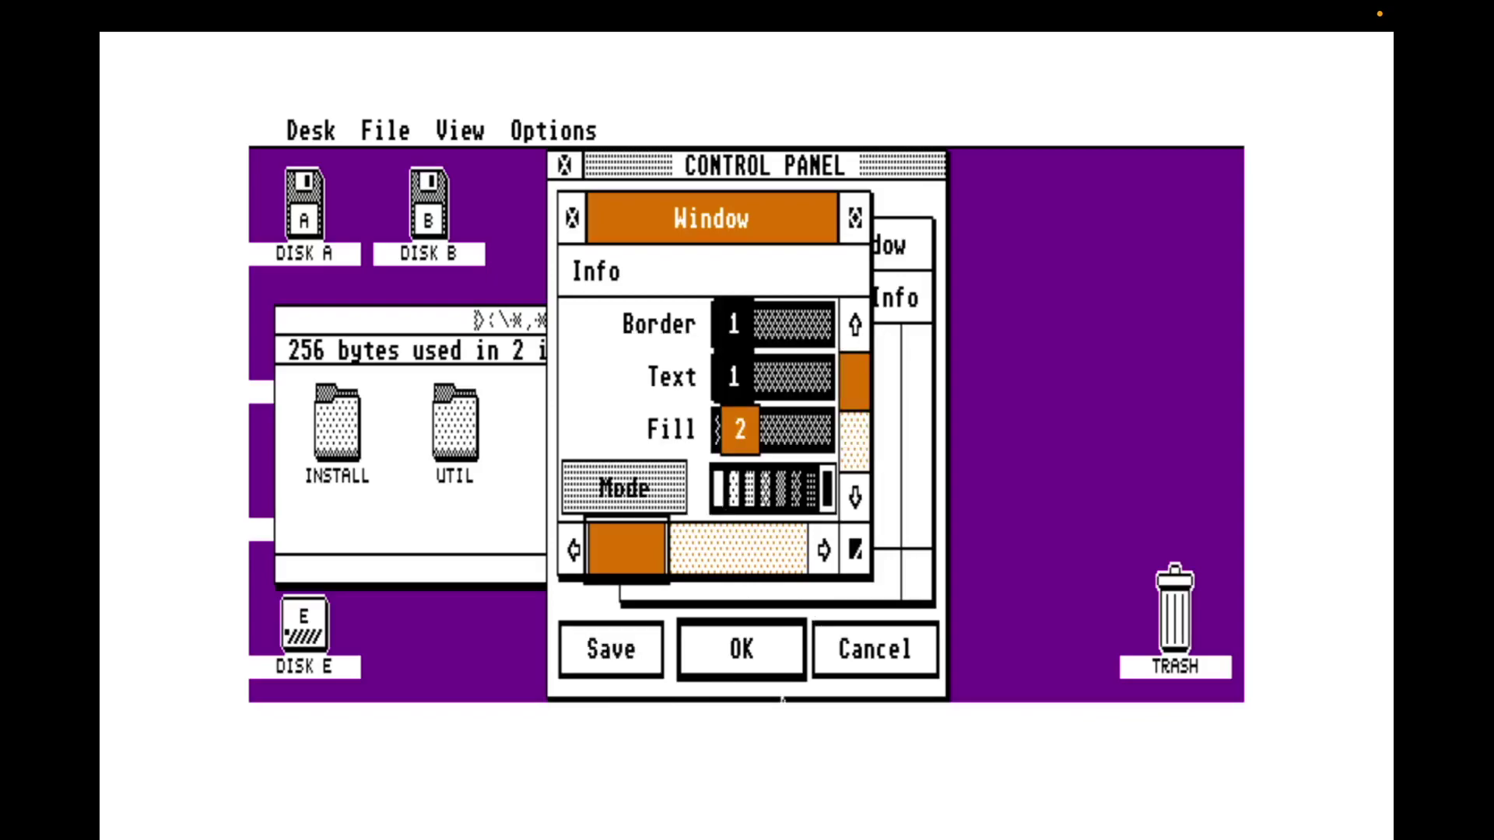
pyautogui.click(773, 667)
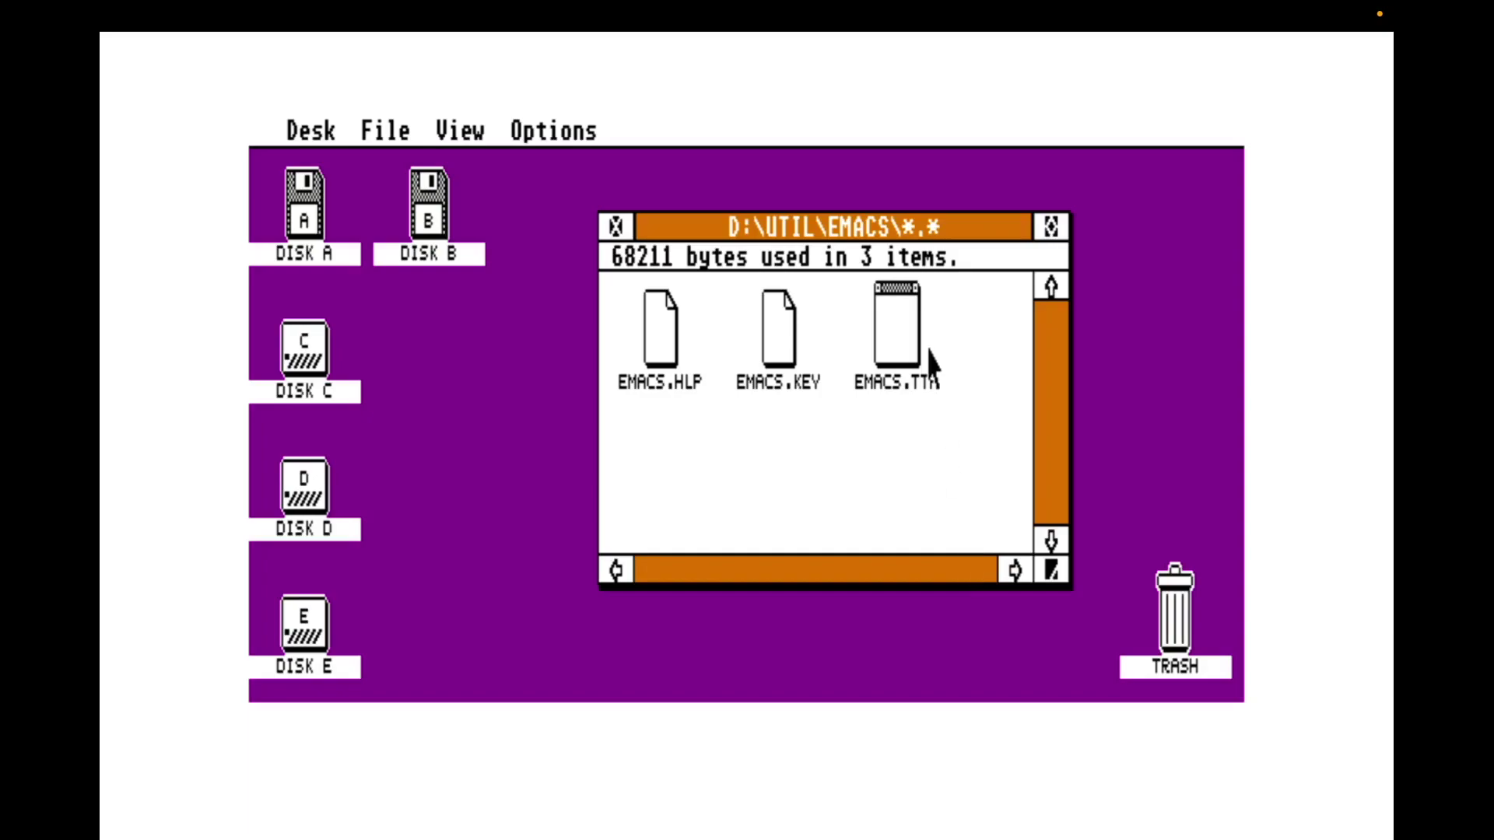
# Launch EMACS.TTP from the D:\UTIL\EMACS window
pyautogui.doubleClick(895, 326)
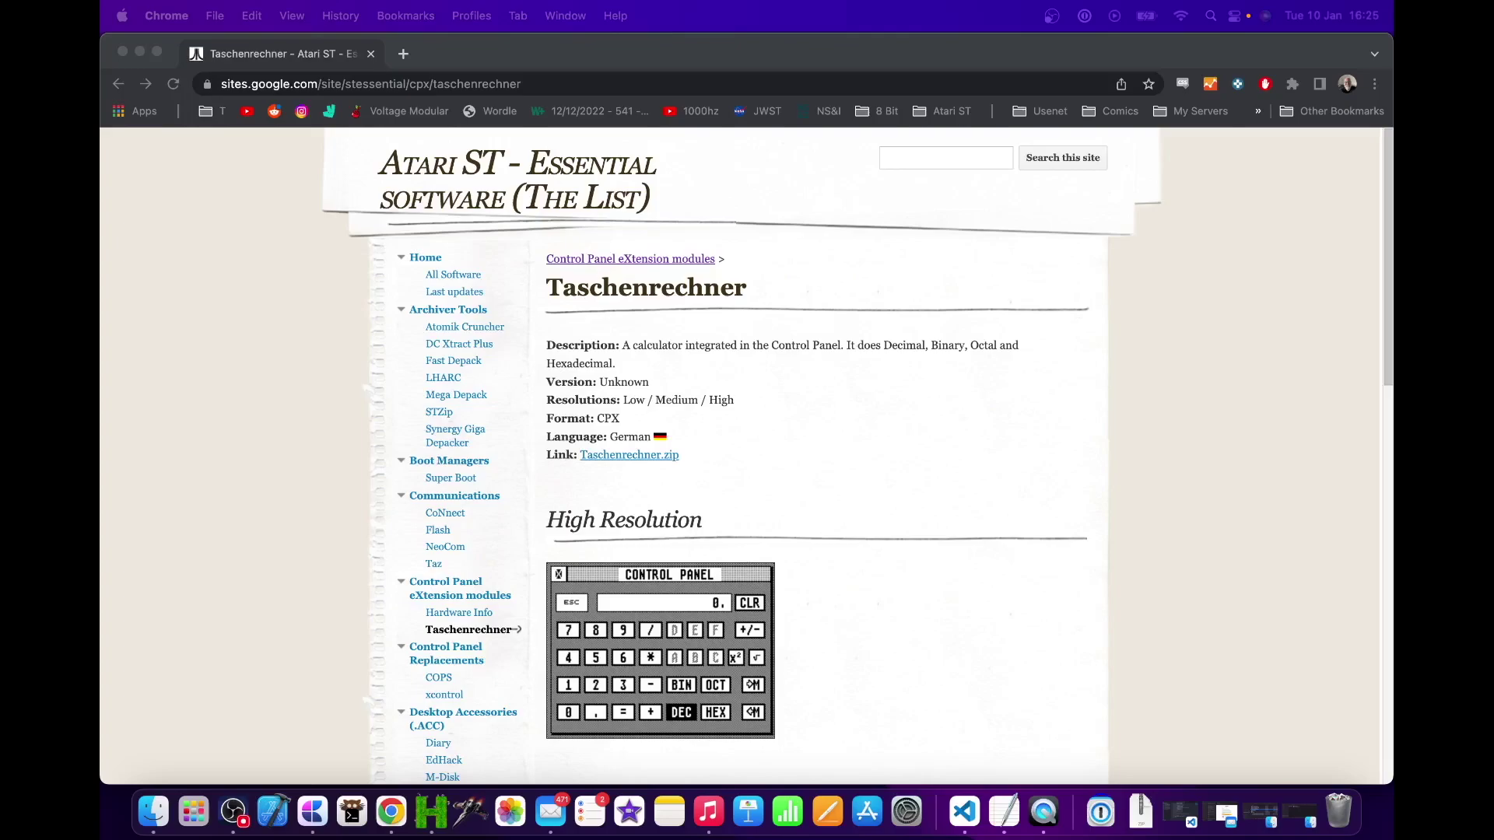
# Switch from Chrome back to the Atari emulator's macOS Space (Ctrl+Right)
pyautogui.hotkey('ctrl', 'Right')
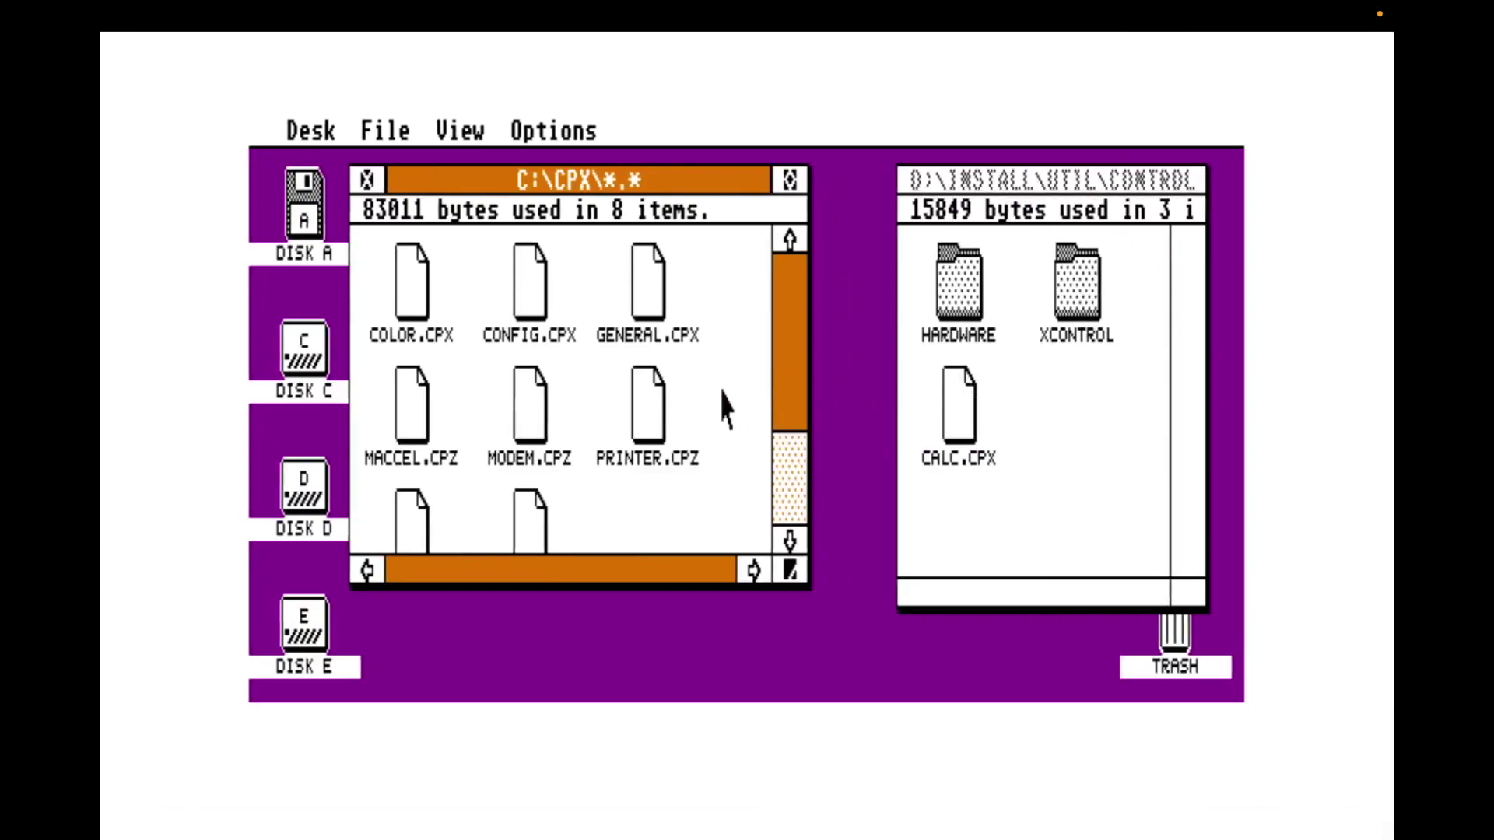
# Copy CALC.CPX from the CONTROL folder into the C:\CPX folder
pyautogui.click(989, 395)
pyautogui.moveTo(967, 407); pyautogui.dragTo(719, 387)
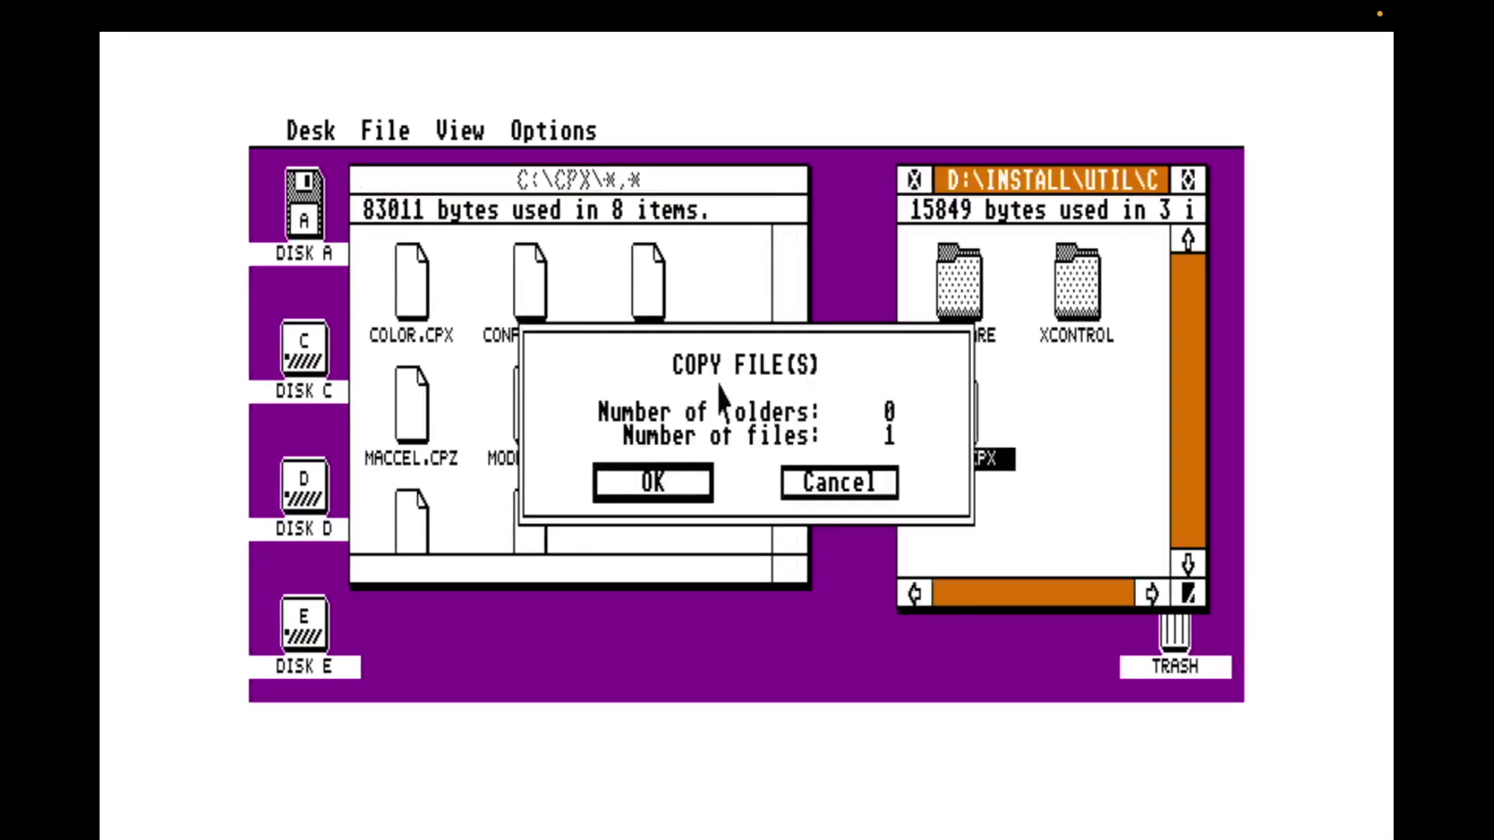
pyautogui.click(658, 486)
# Open the Control Panel and reload its CPX modules from the Setup options
pyautogui.moveTo(311, 131)
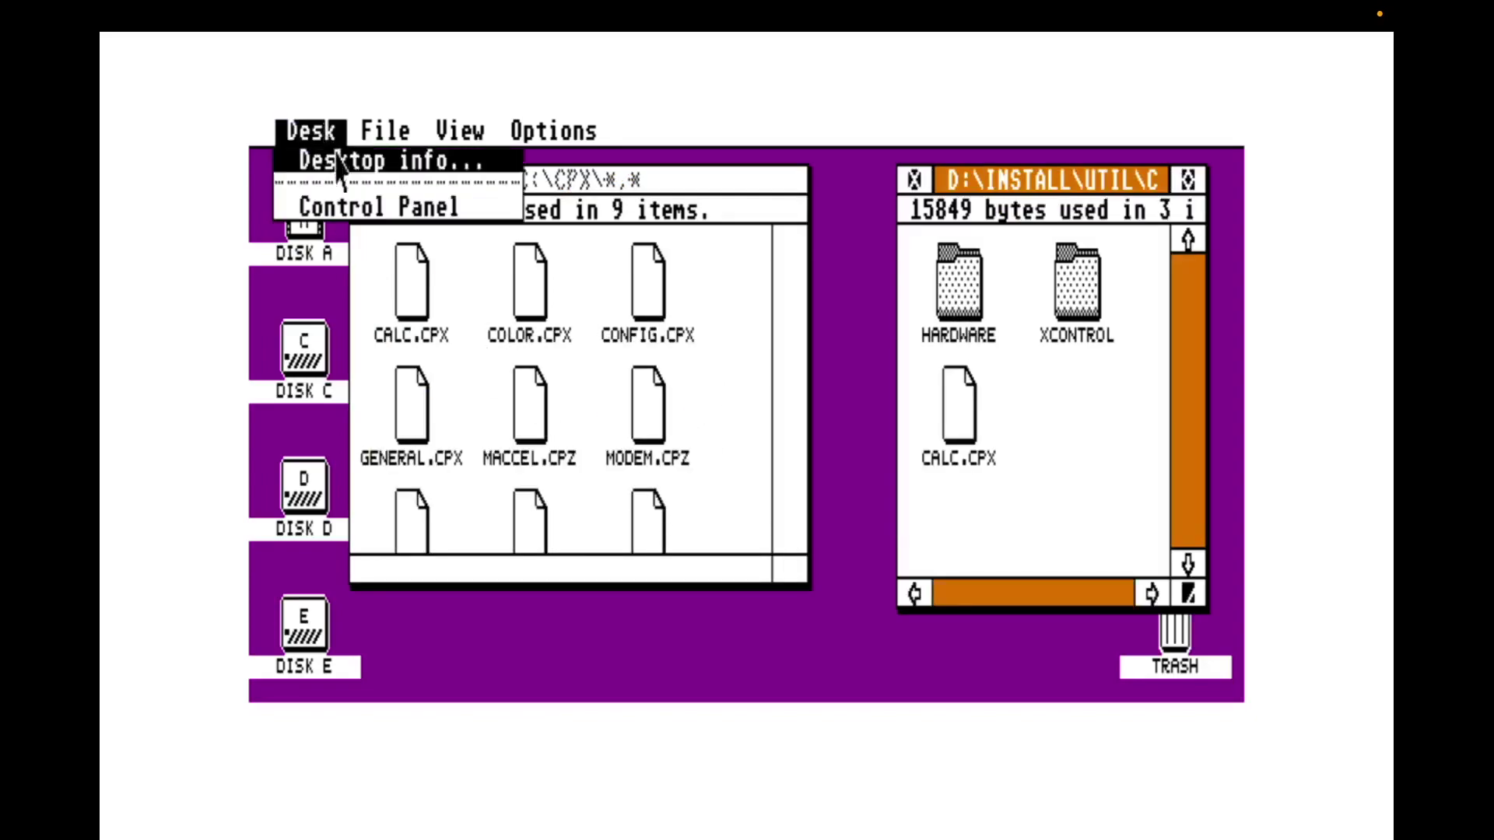
pyautogui.click(369, 201)
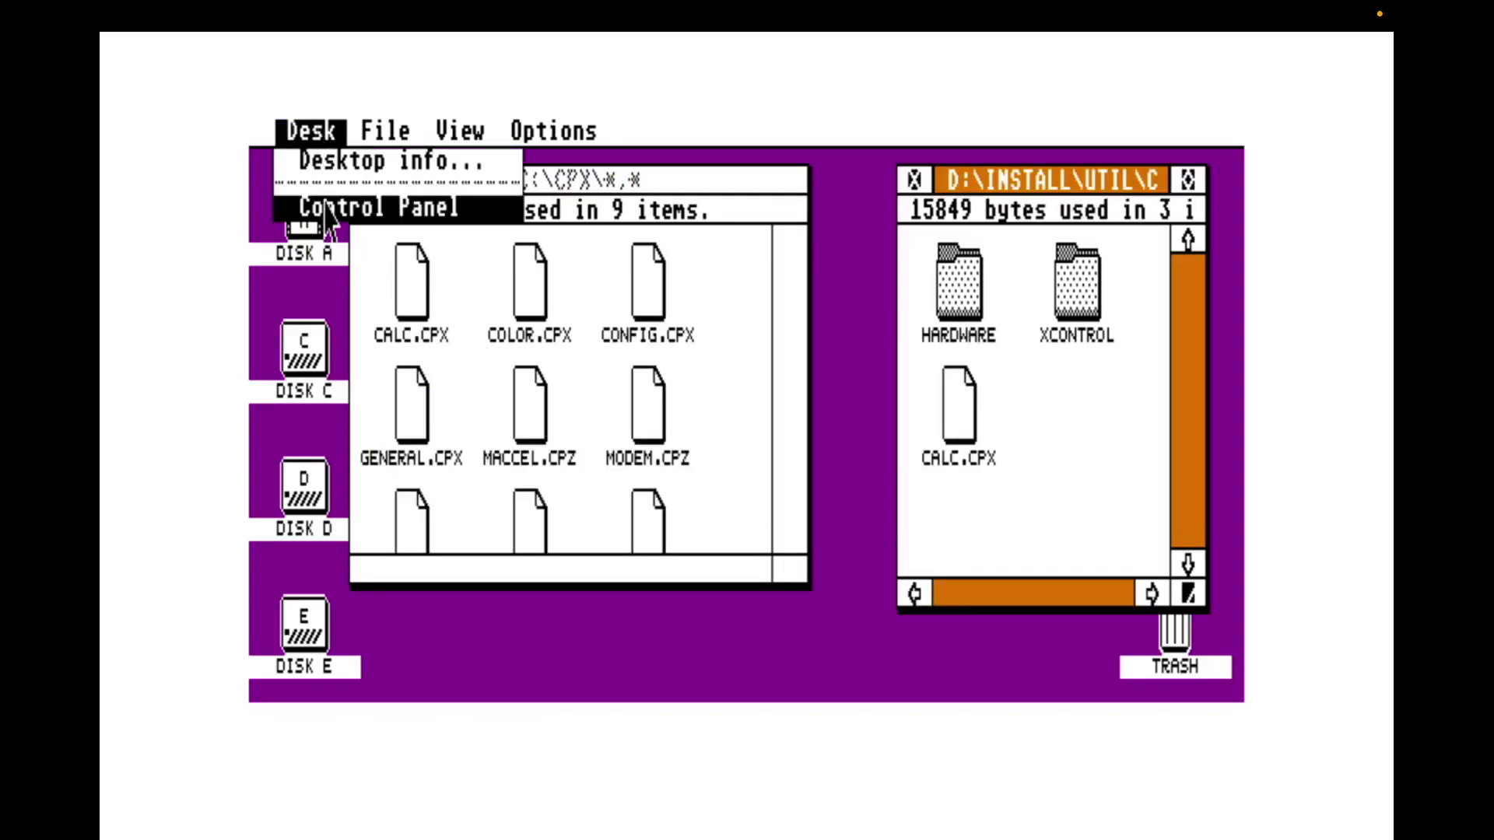
pyautogui.click(323, 207)
pyautogui.click(690, 265)
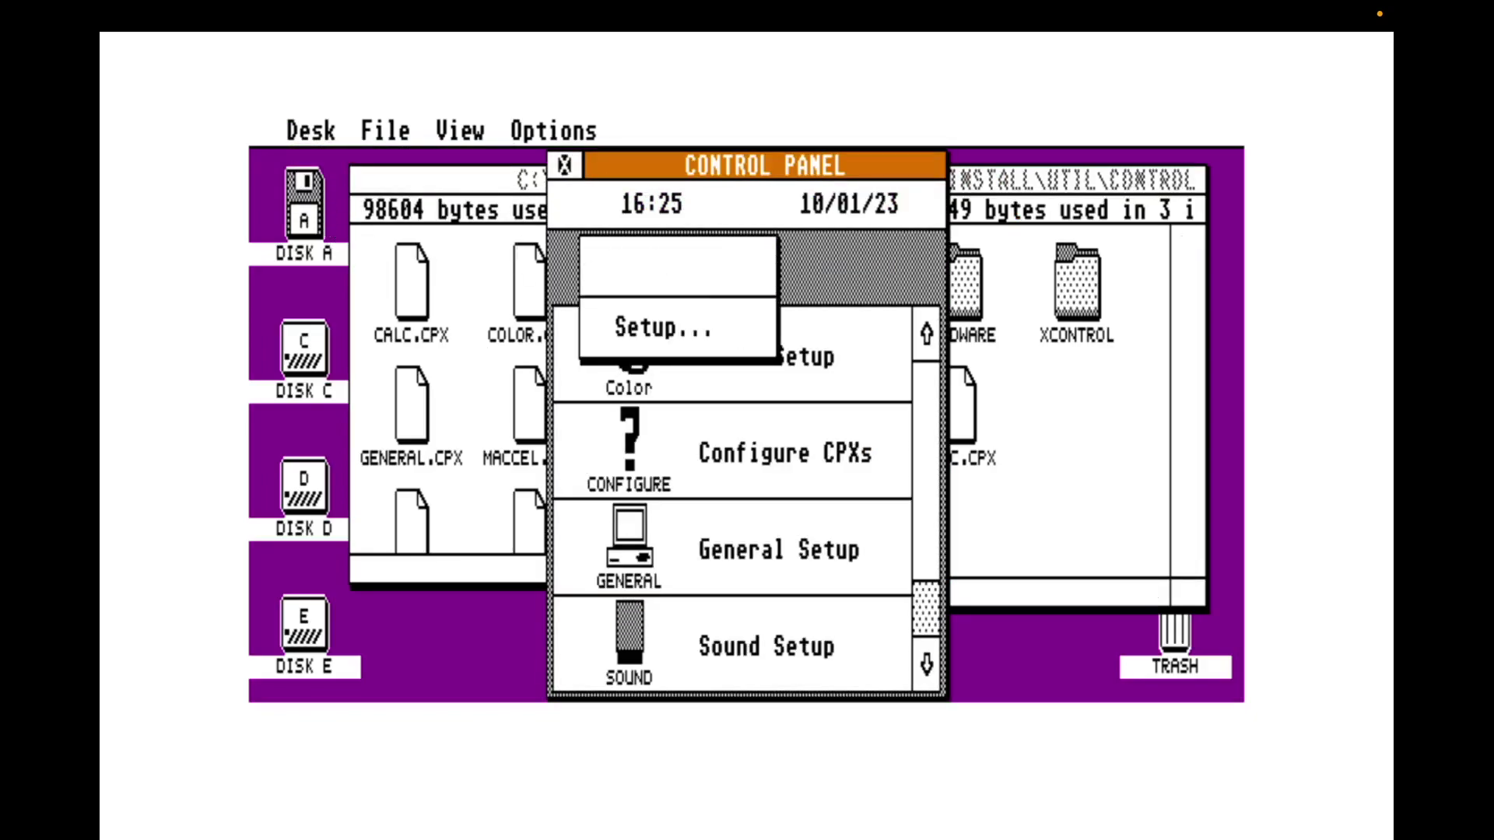
pyautogui.click(688, 331)
pyautogui.click(696, 445)
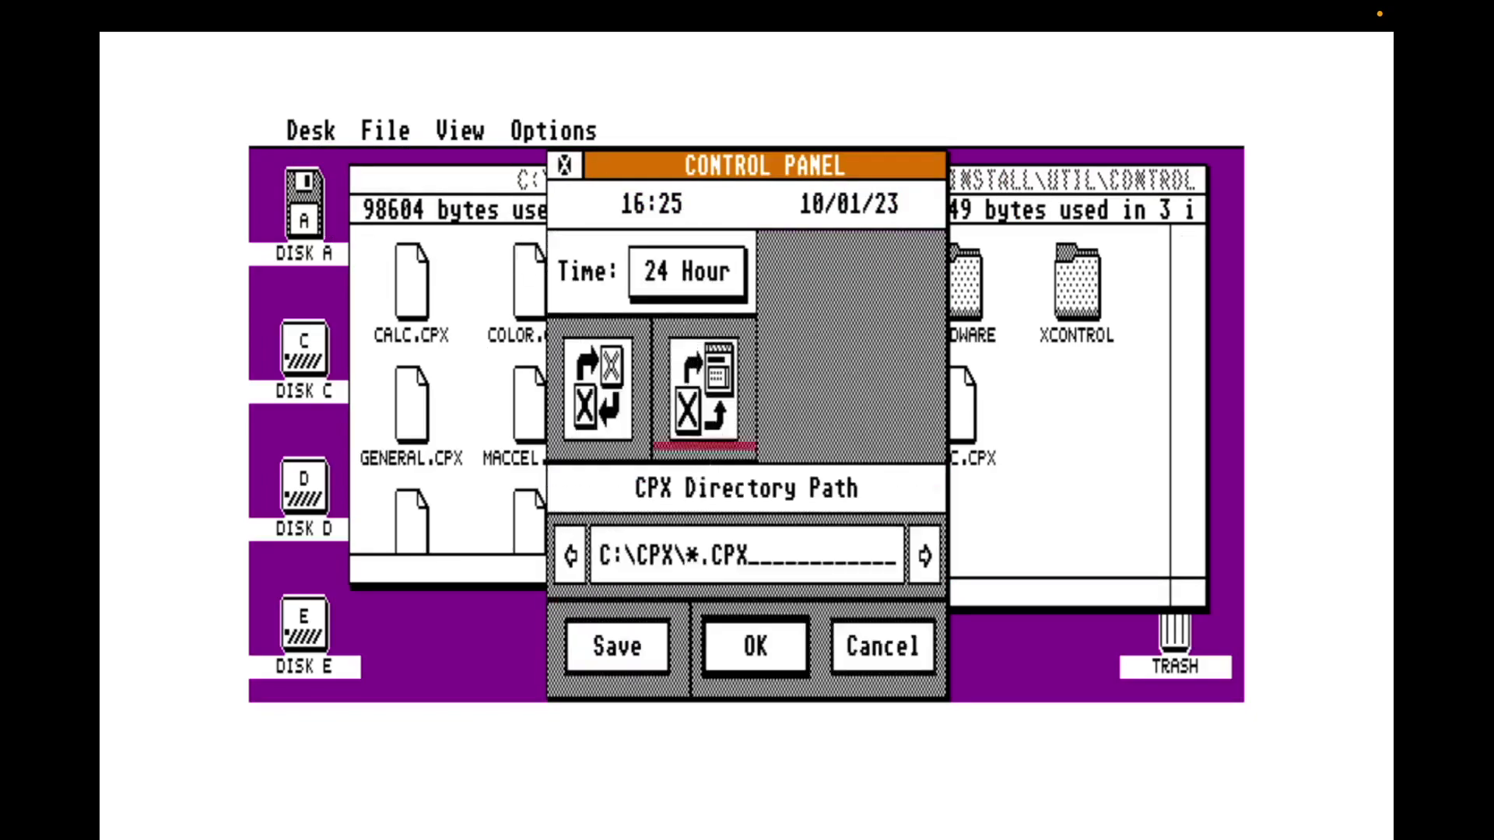
pyautogui.click(705, 491)
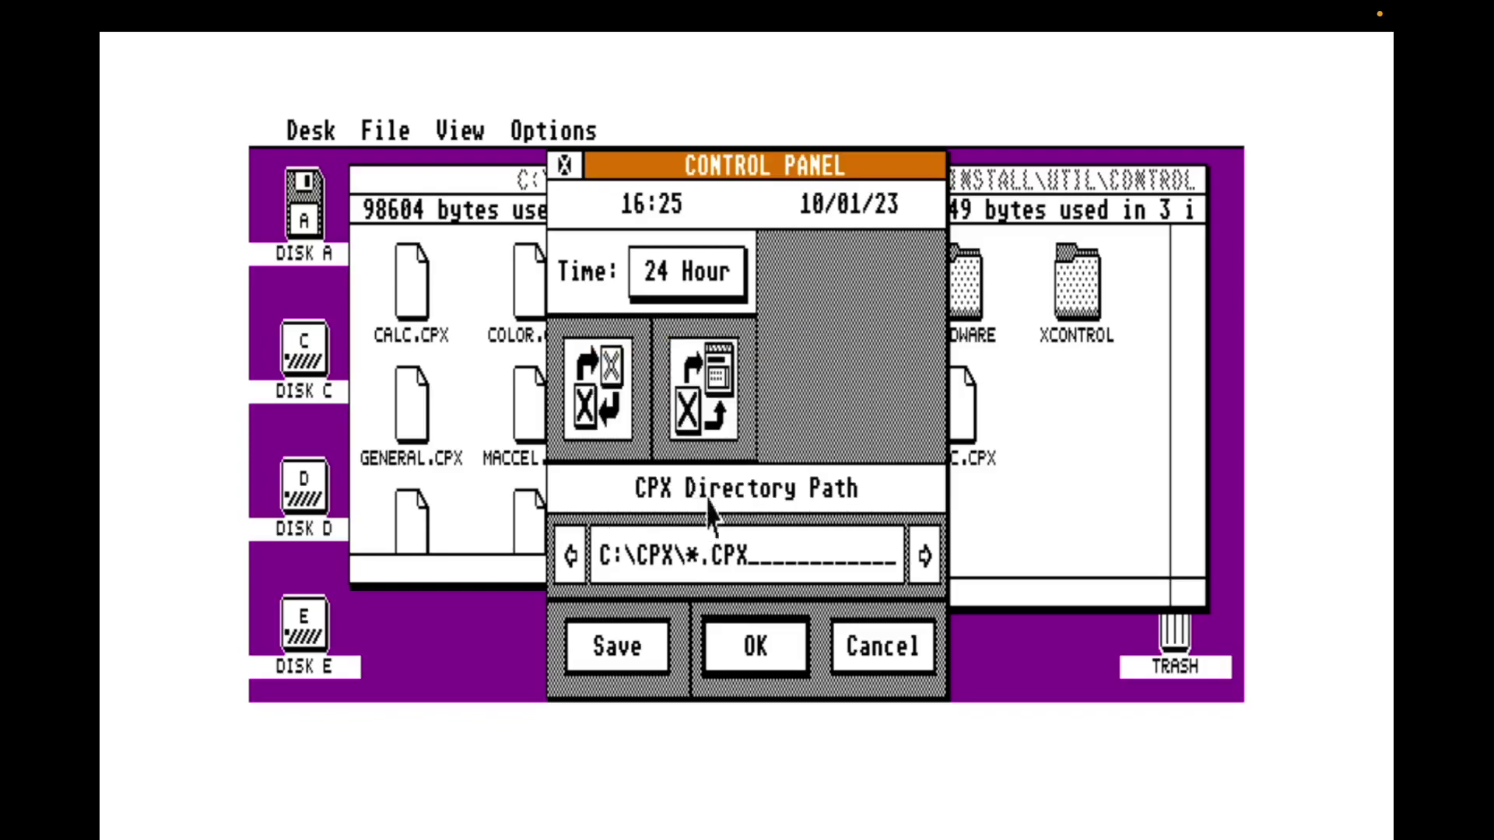
pyautogui.click(773, 667)
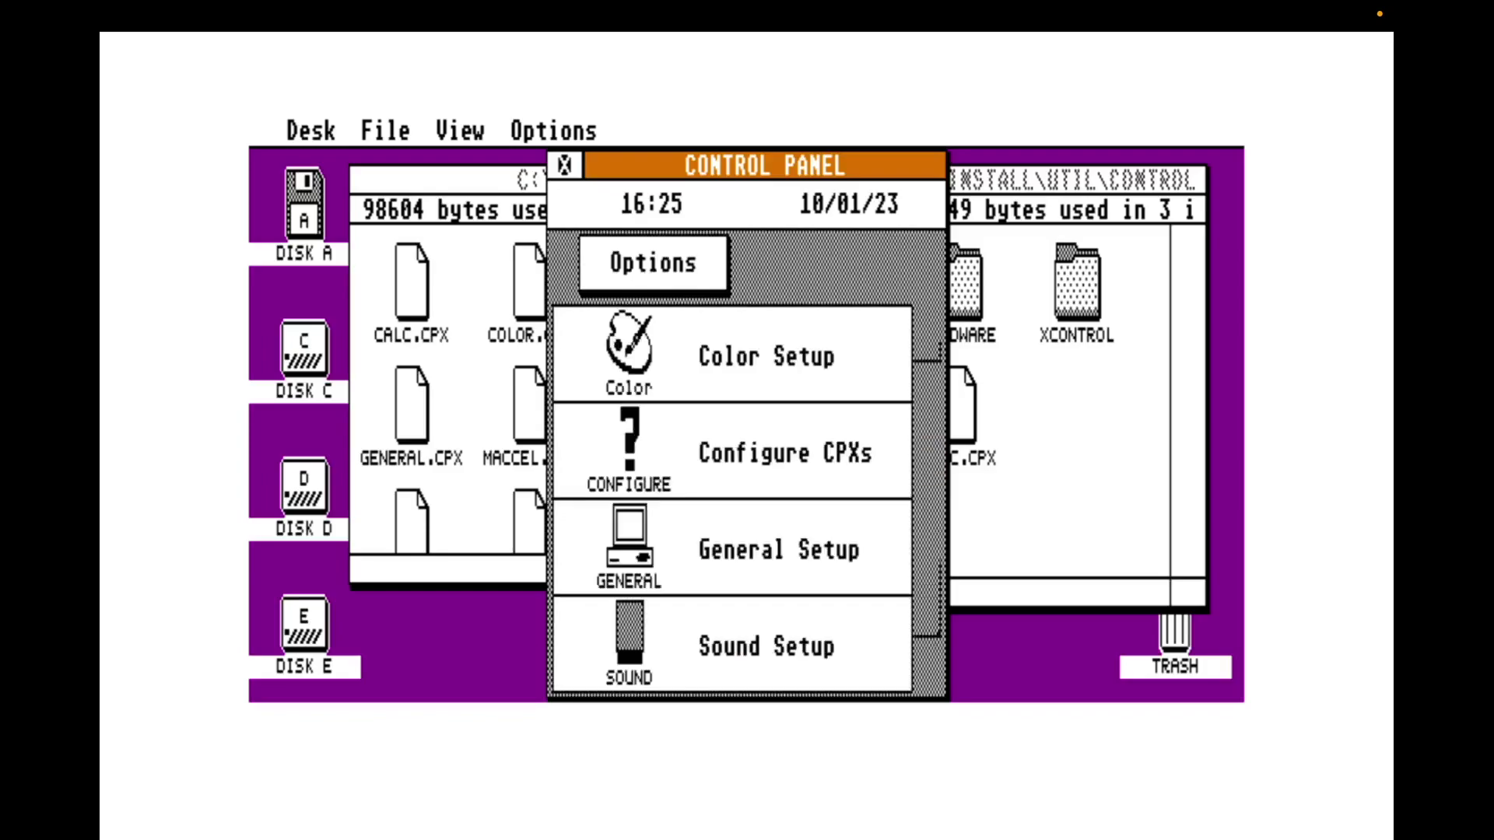
# Open the Taschenrechner calculator module from the Control Panel list
pyautogui.click(927, 603)
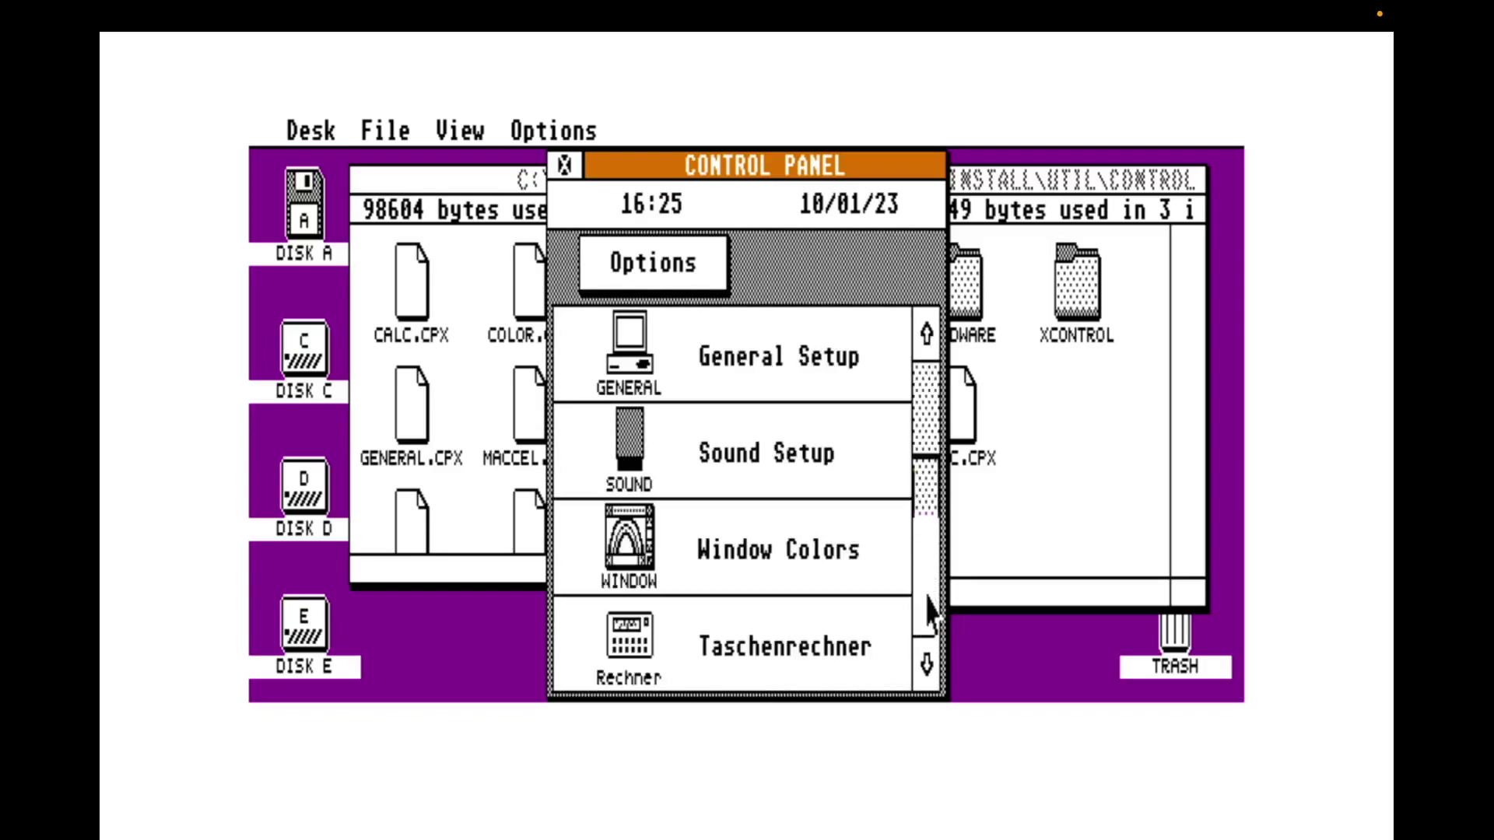
pyautogui.click(806, 671)
pyautogui.doubleClick(803, 658)
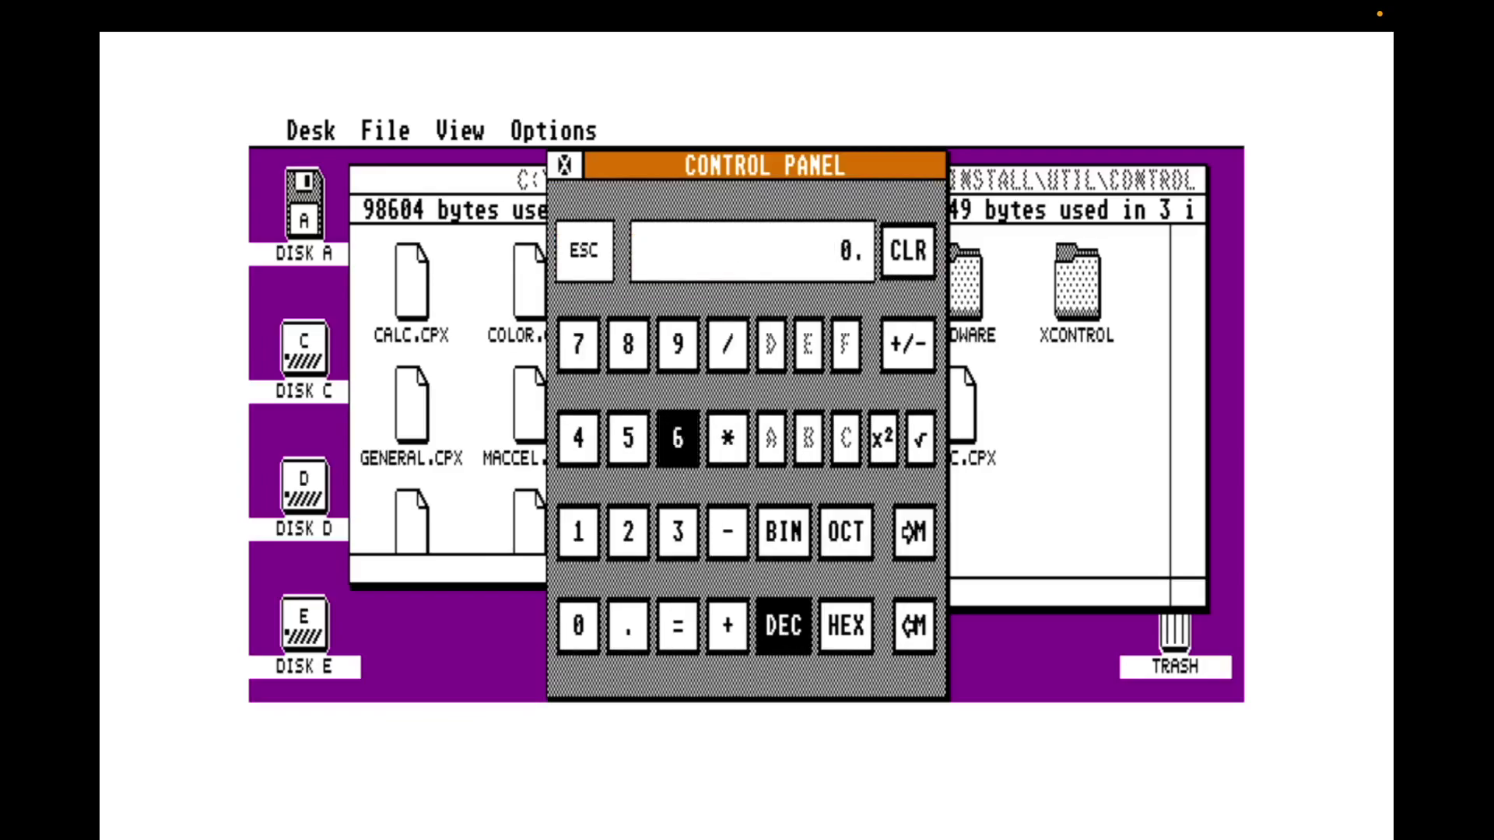
# Enter 65535 on the Taschenrechner, convert it to hex ffff, and take its square root, giving ff
pyautogui.click(627, 438)
pyautogui.click(627, 438)
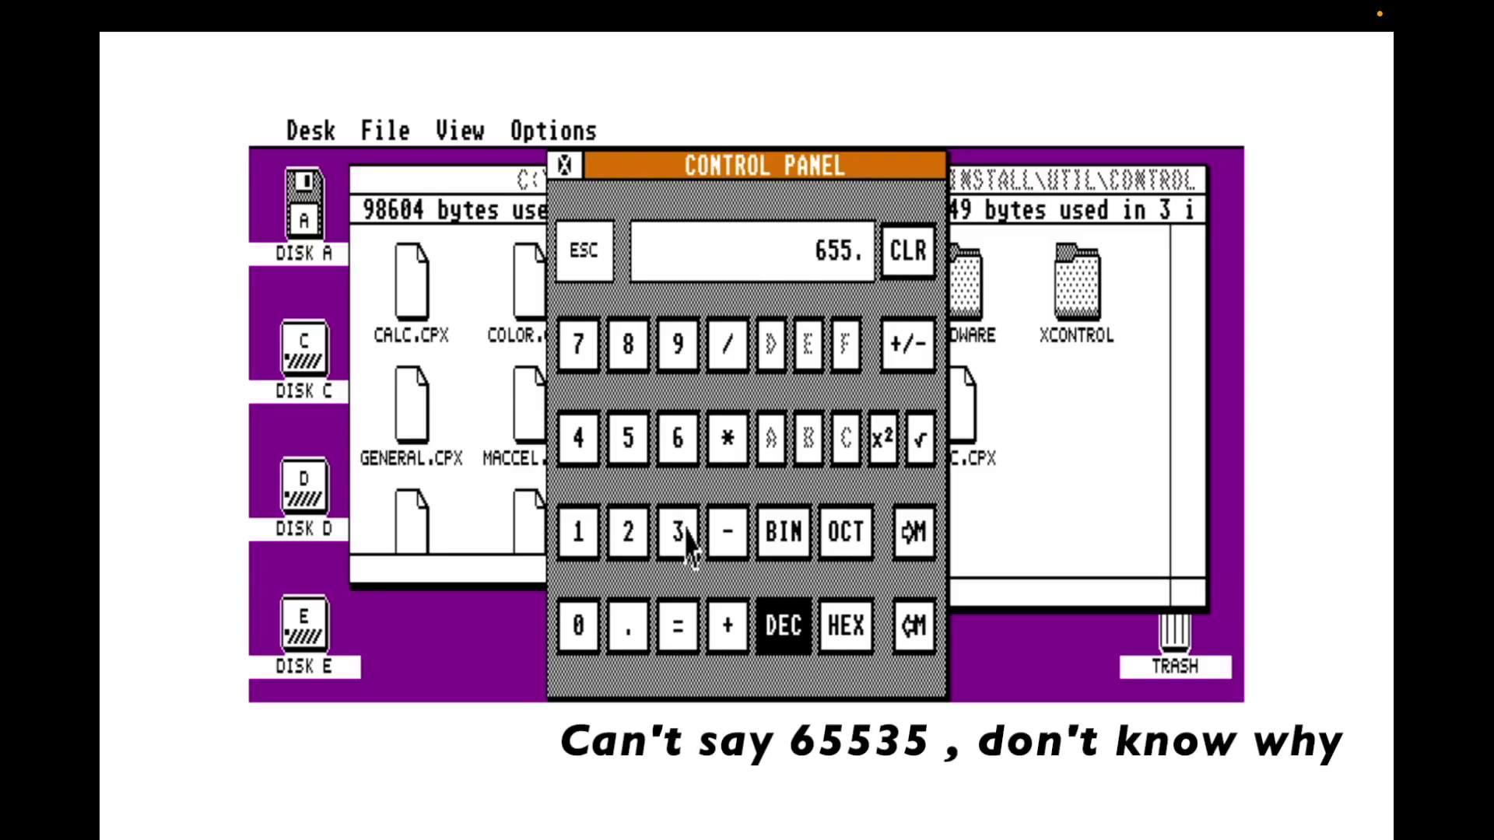
pyautogui.click(685, 537)
pyautogui.click(629, 440)
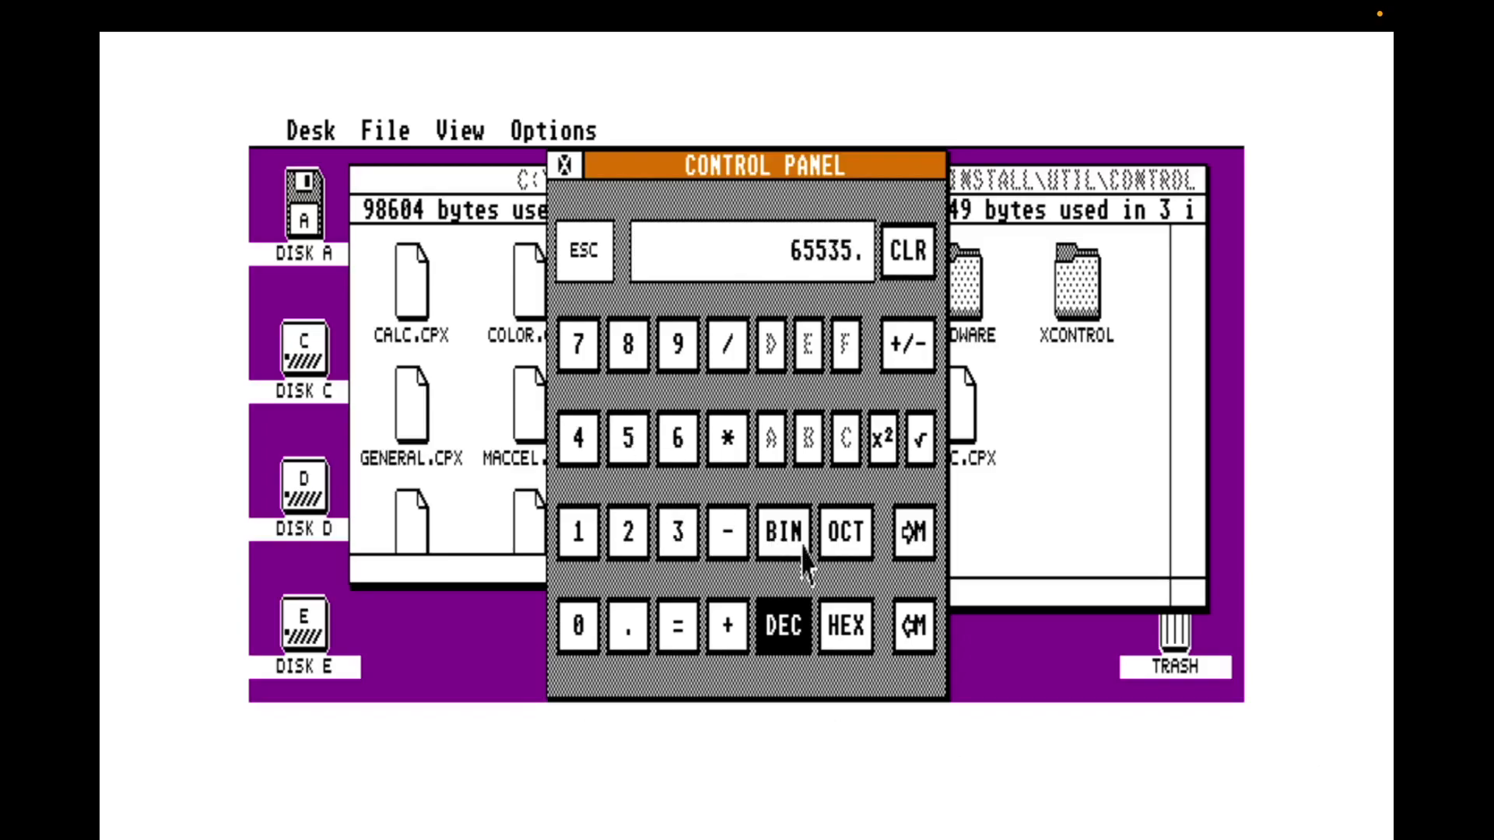
pyautogui.click(856, 649)
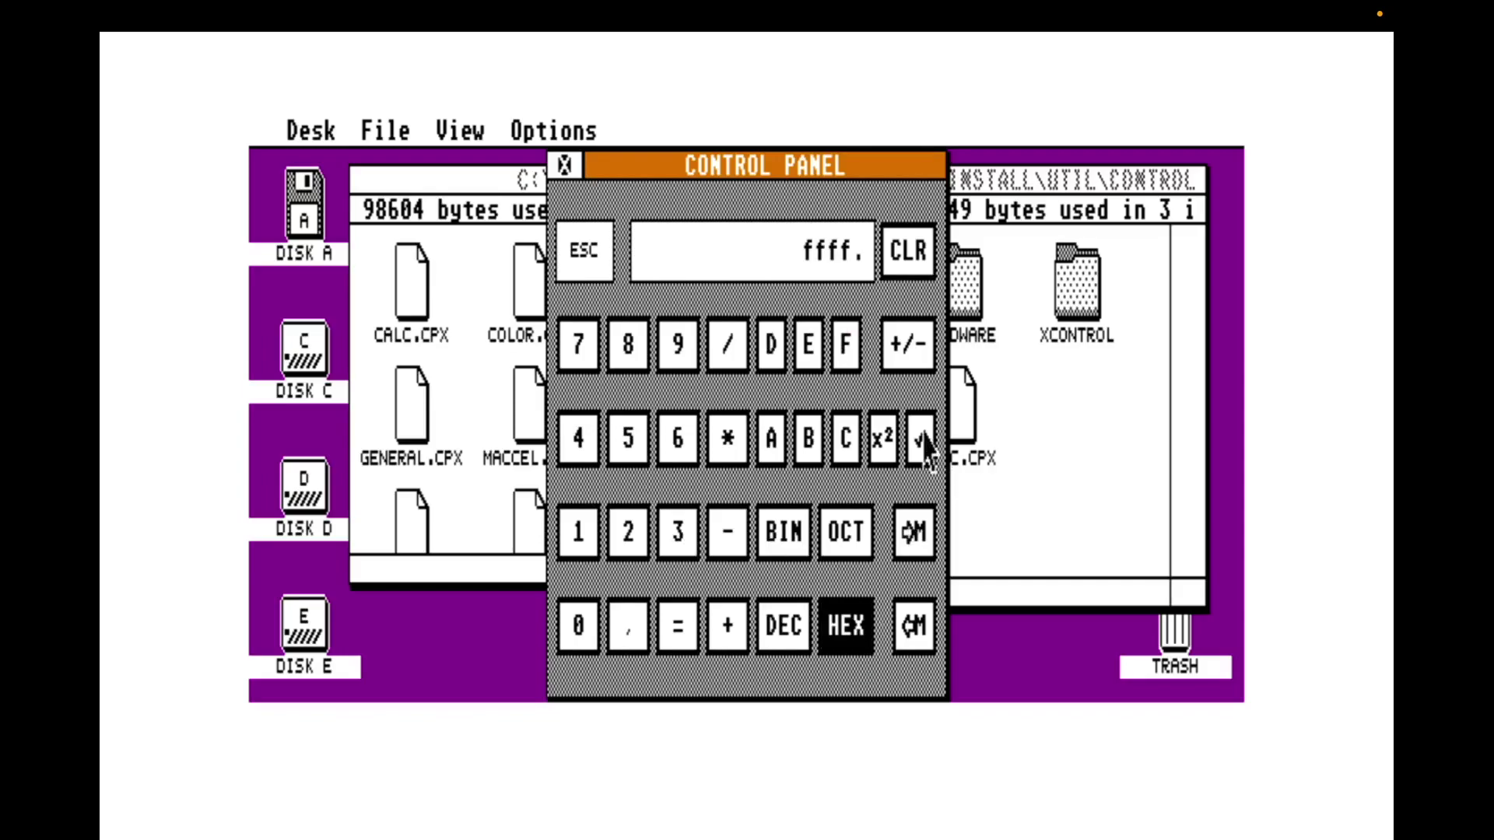
pyautogui.click(920, 439)
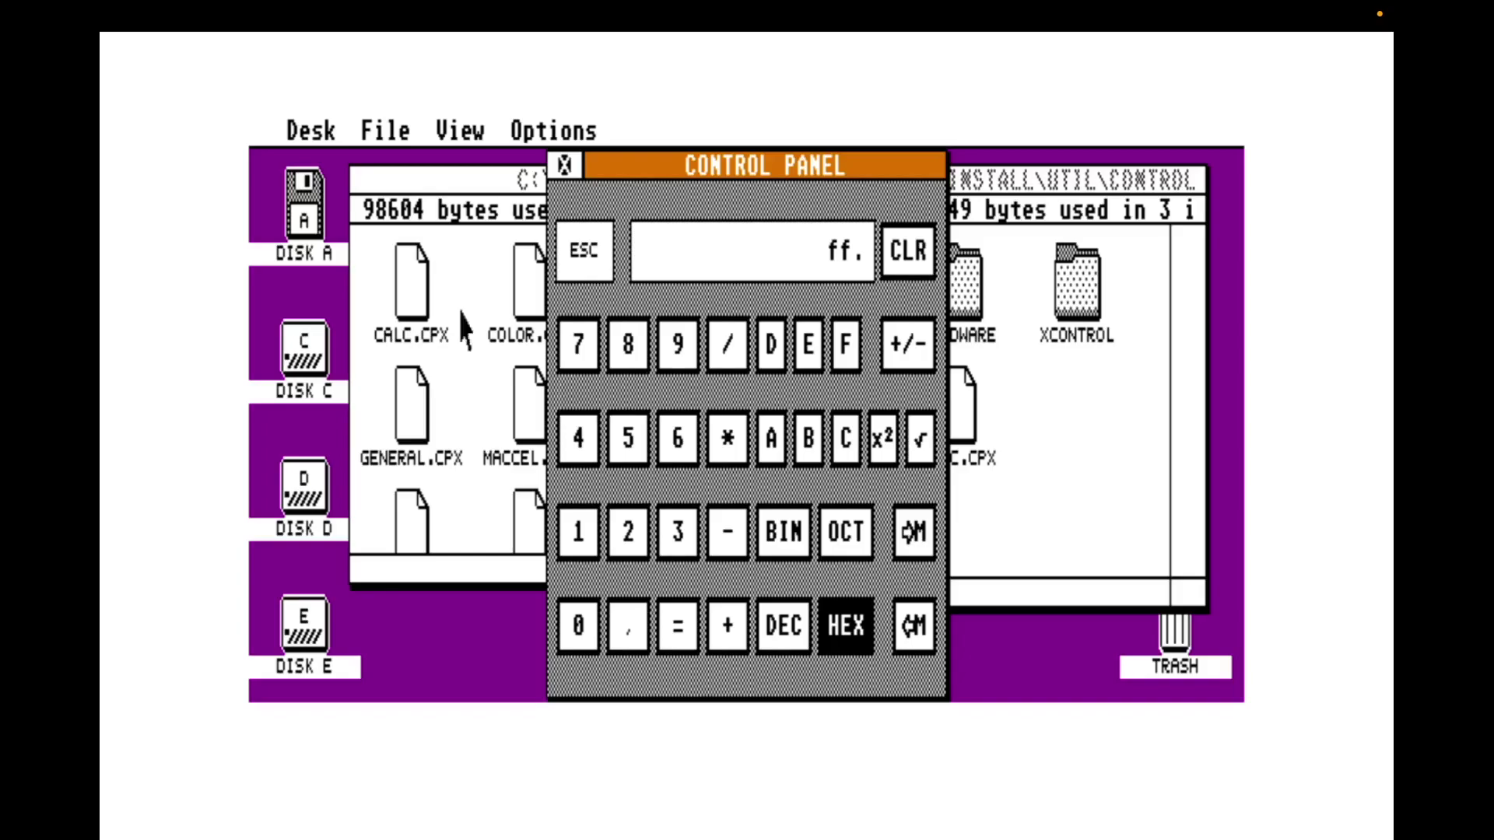
pyautogui.moveTo(300, 130)
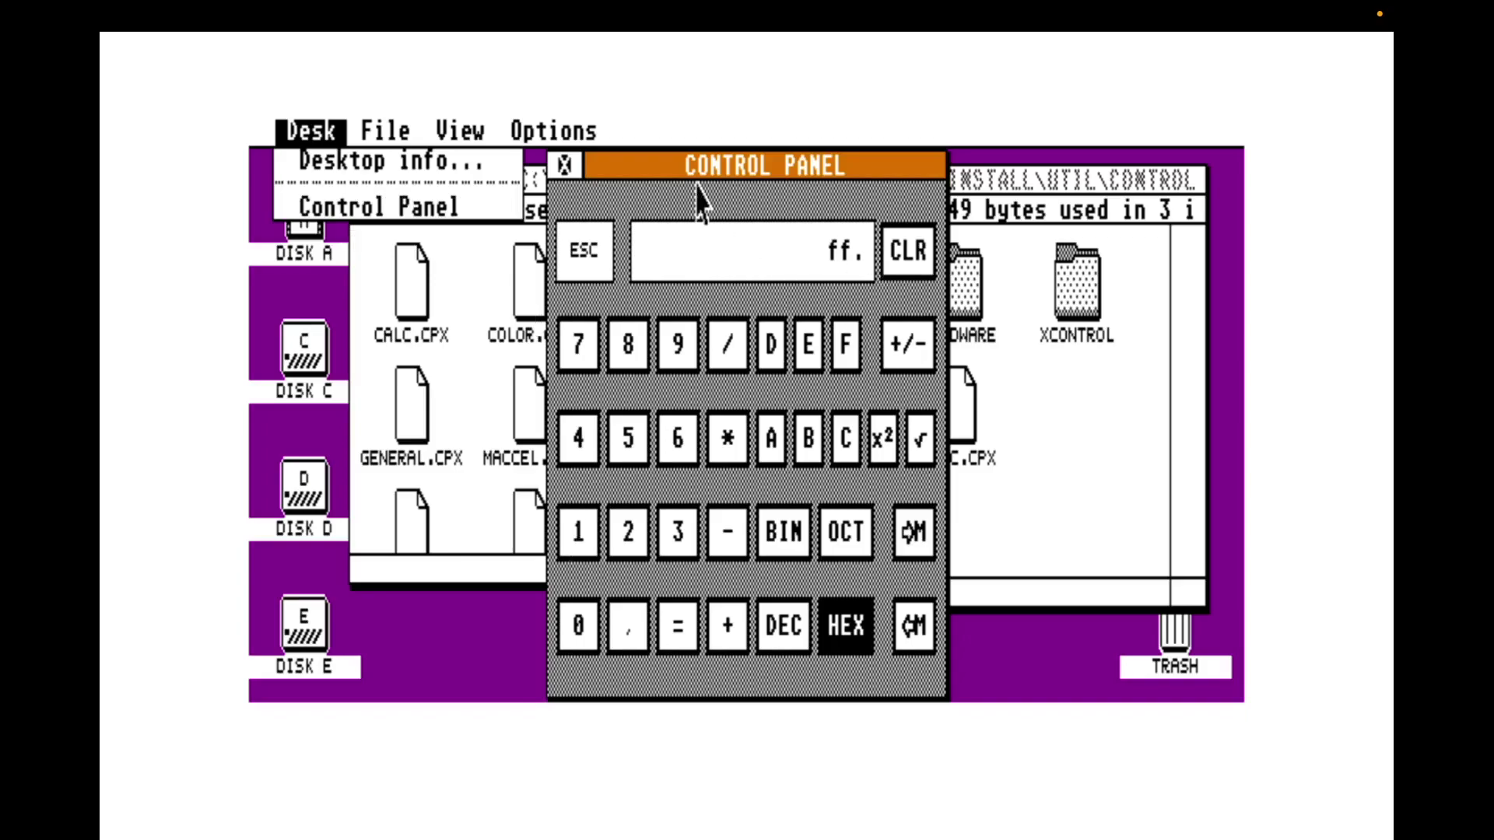
pyautogui.click(566, 175)
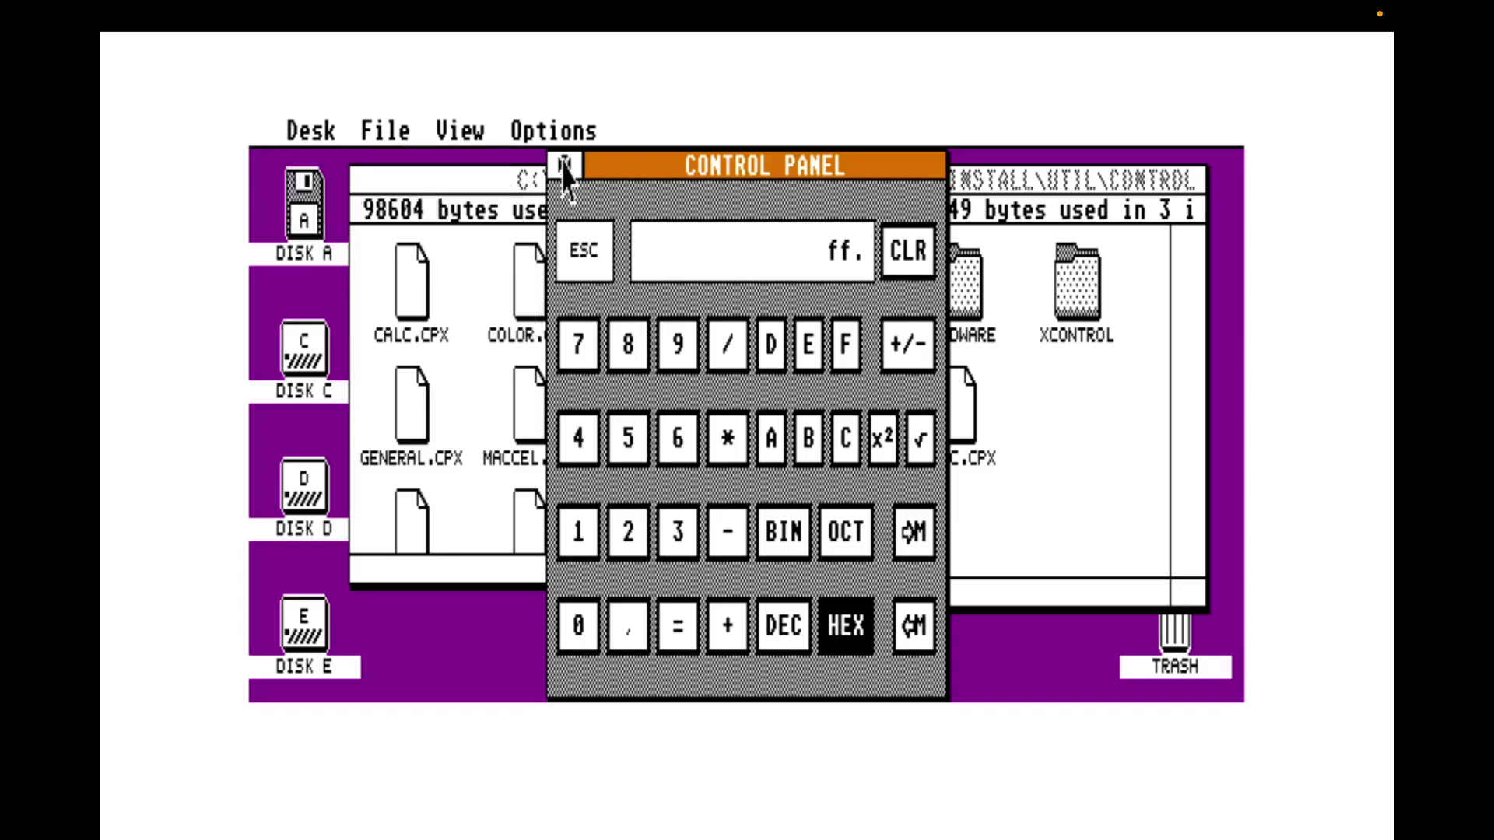
# Close the Control Panel window, leaving the C:\CPX and CONTROL windows open
pyautogui.click(565, 165)
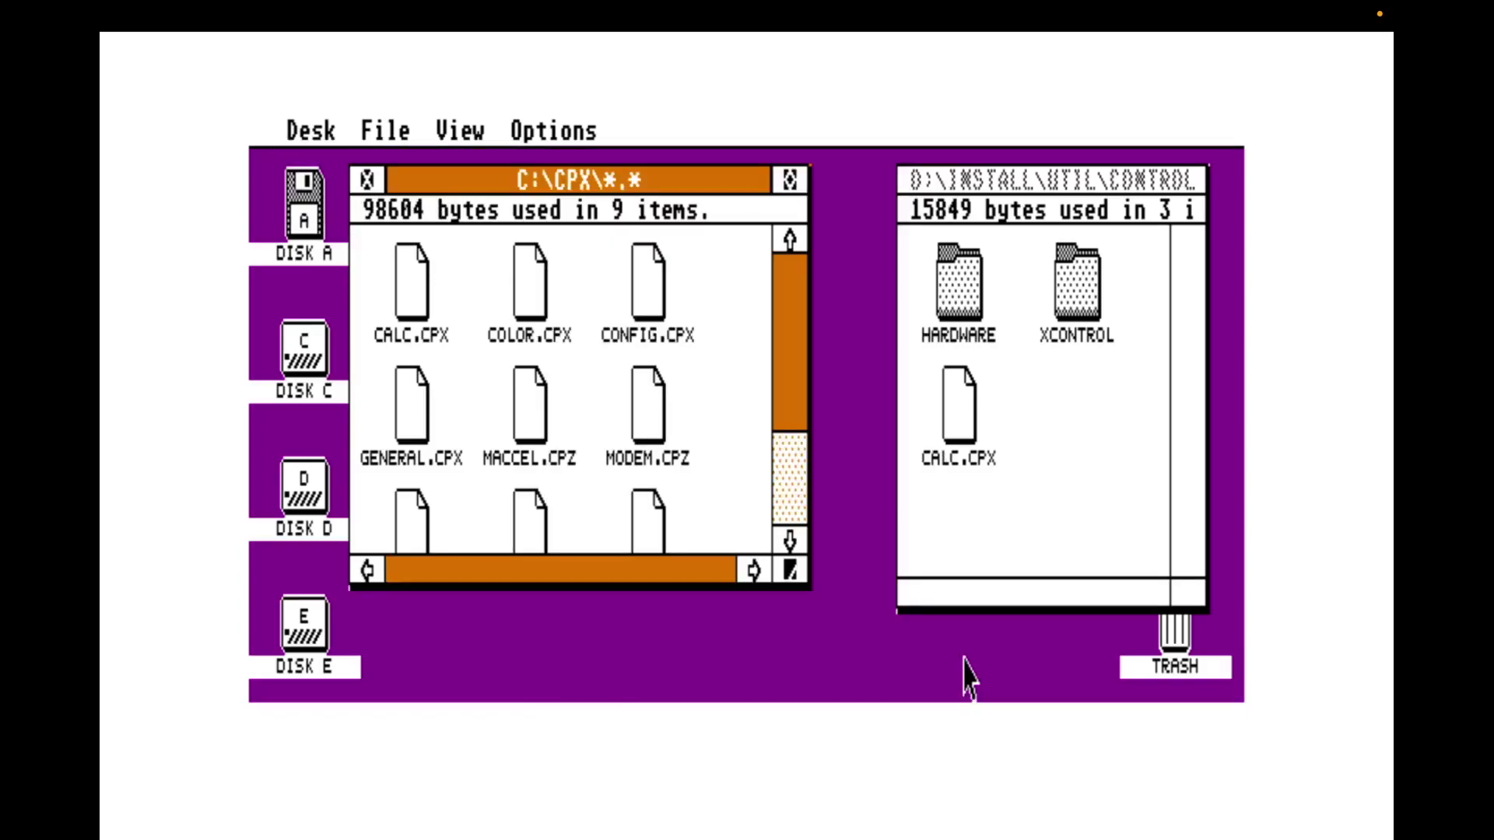